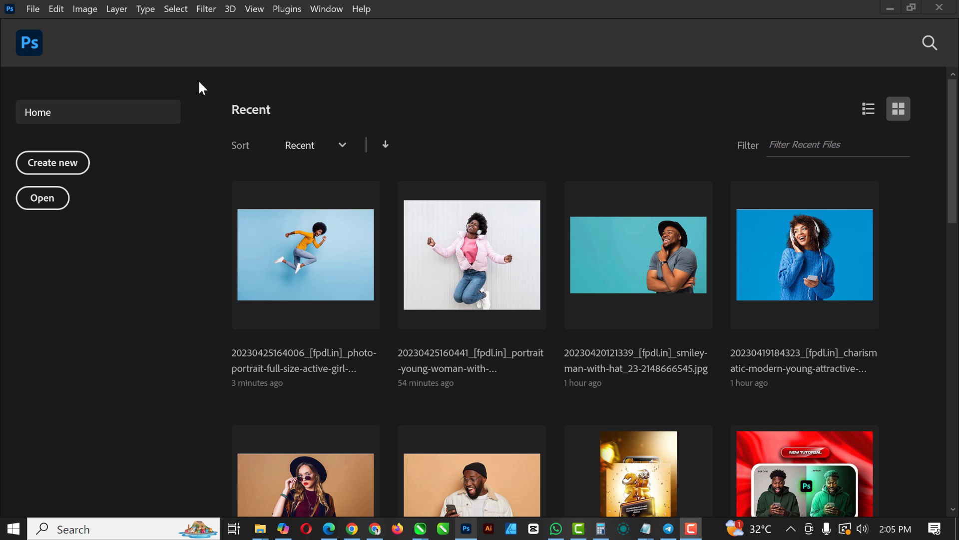
Step: Minimize Photoshop and open the GRAPHICS BUNDLE 1.0 folder in Downloads
click(33, 9)
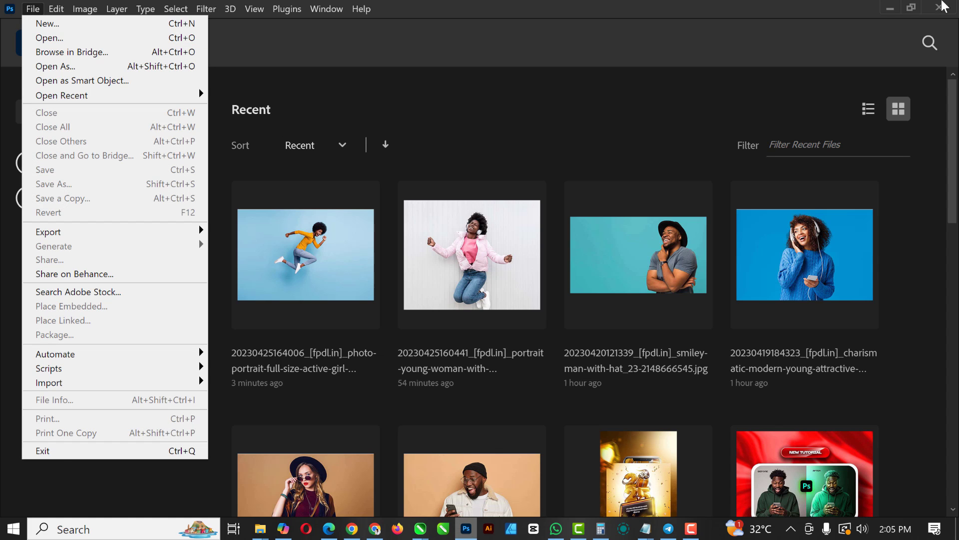
key(Escape)
click(890, 8)
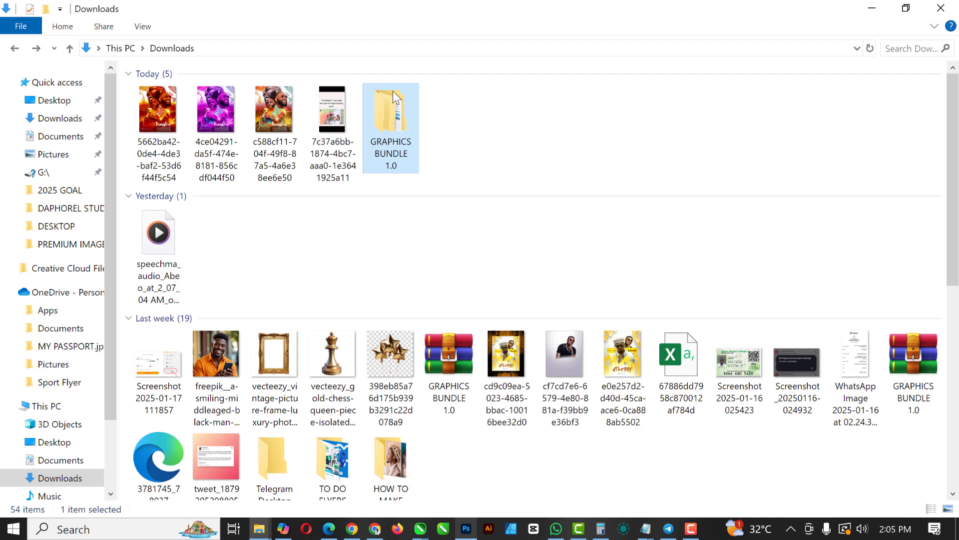
double_click(399, 131)
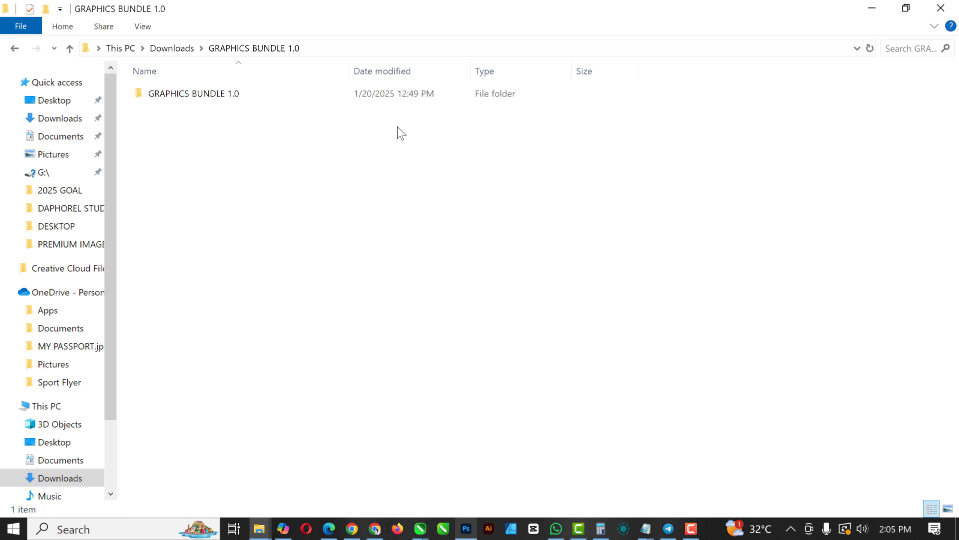
double_click(213, 98)
Step: Open the inner PREMIUM IMAGES' photo folder and select the woman-with-headphones photo
double_click(201, 190)
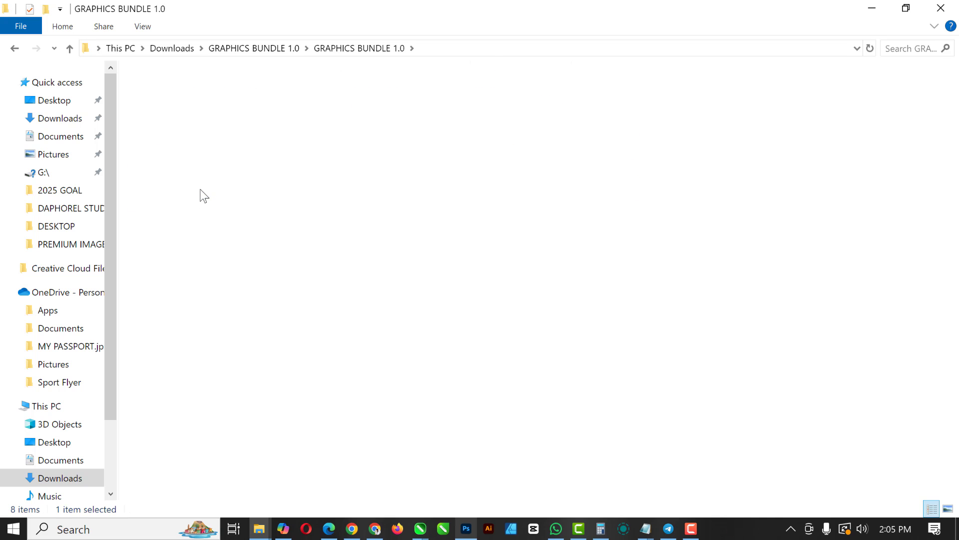
click(209, 95)
double_click(209, 95)
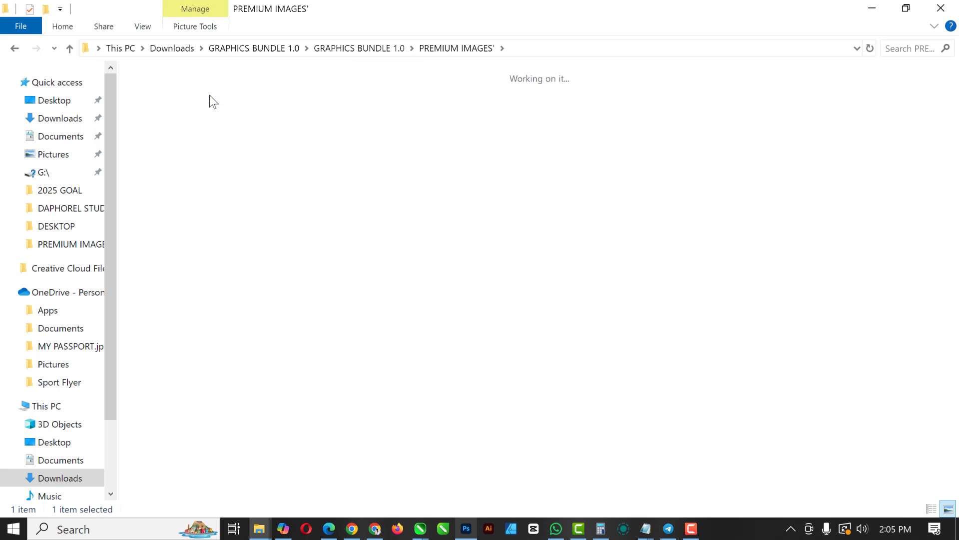
click(493, 112)
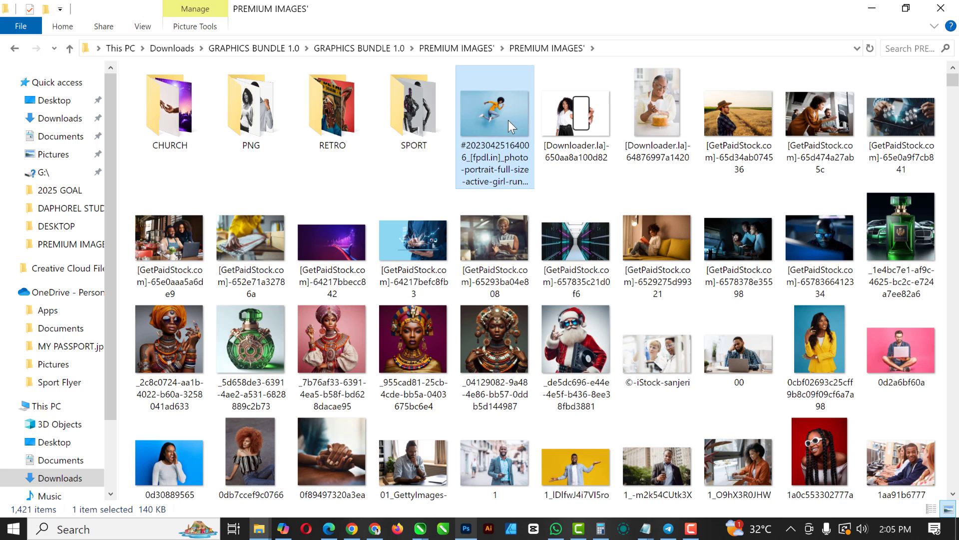
scroll(507, 121, down, 15)
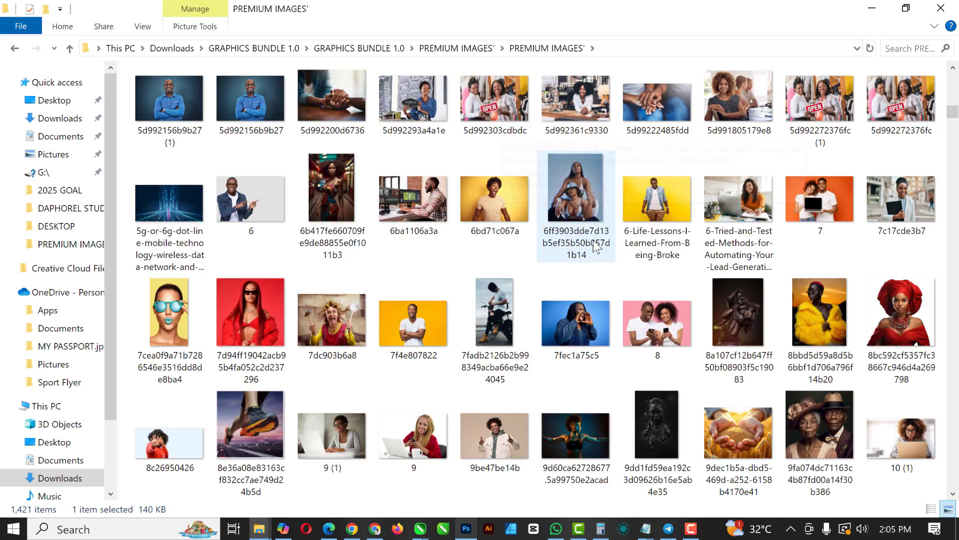
scroll(596, 248, down, 15)
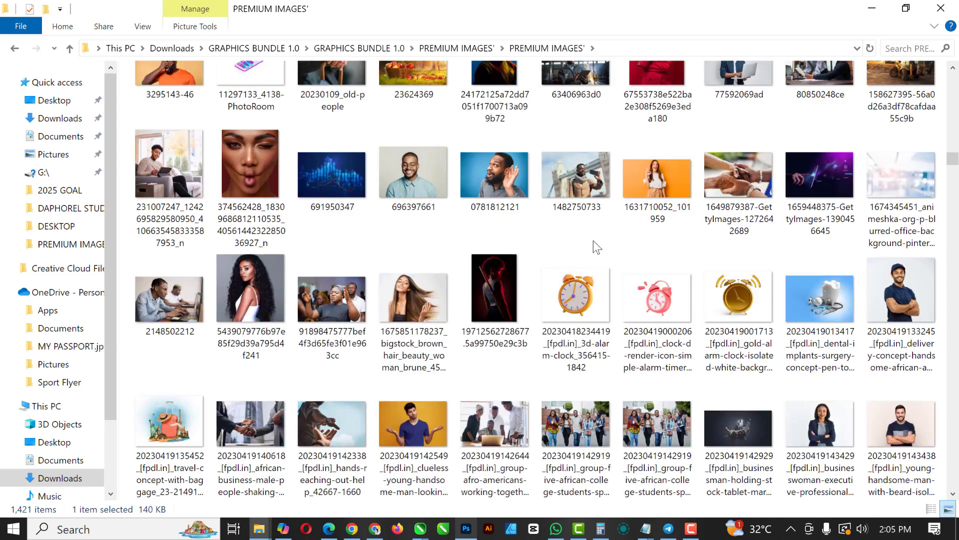
scroll(599, 247, down, 15)
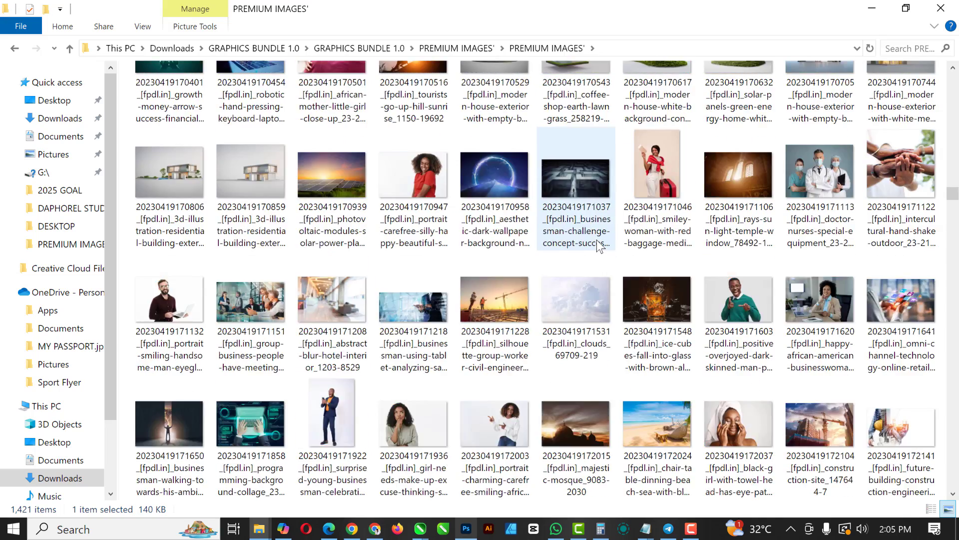
scroll(599, 246, down, 10)
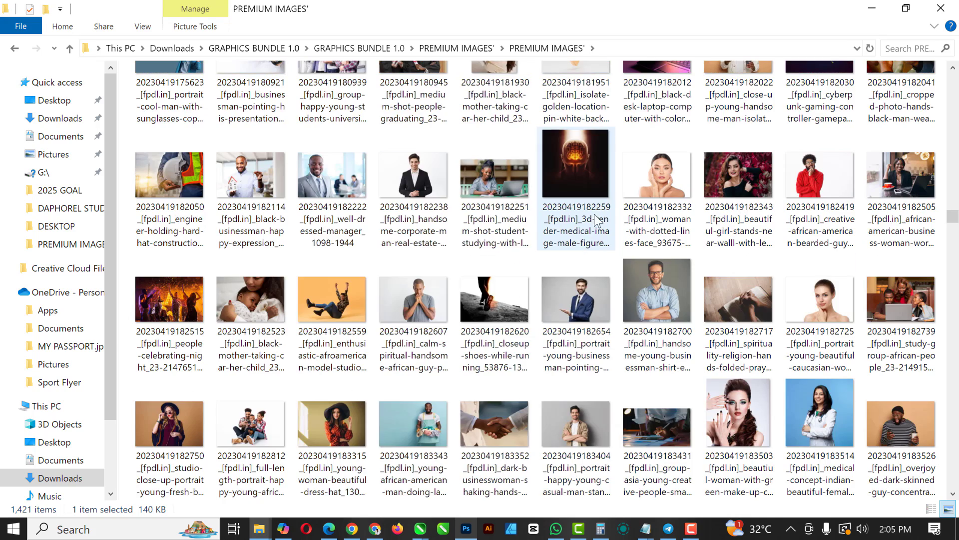
scroll(596, 219, down, 10)
click(163, 168)
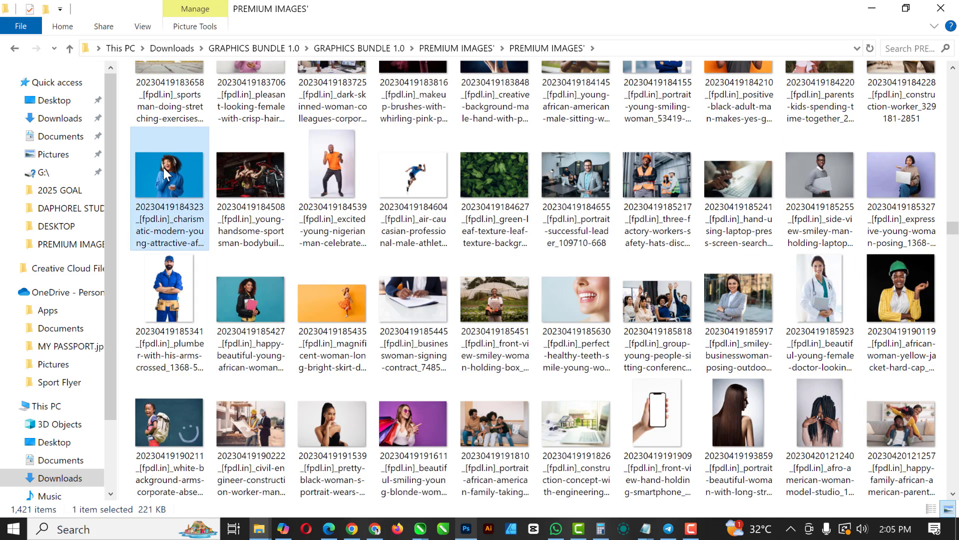
Step: Preview the headphones photo full screen and browse the next few photos before closing the viewer
double_click(164, 168)
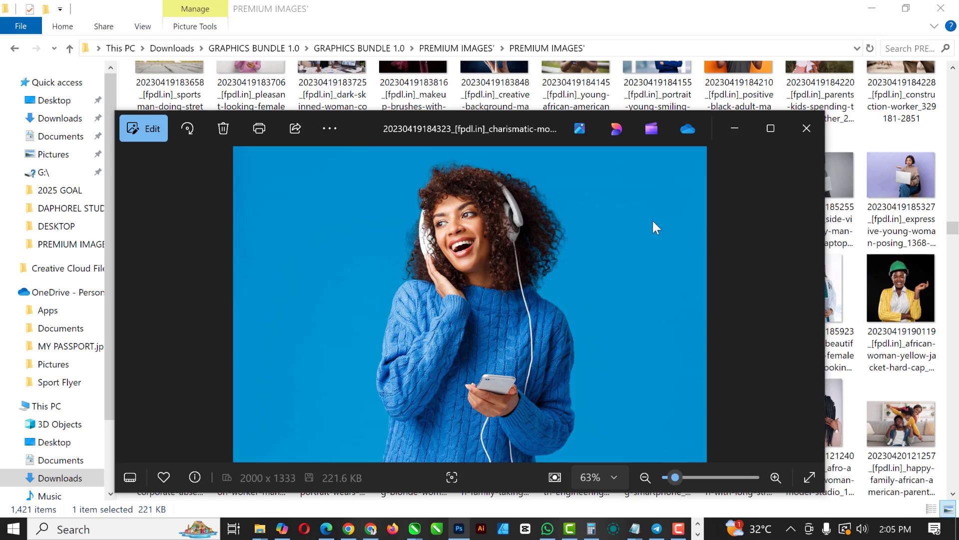
click(770, 129)
key(Right)
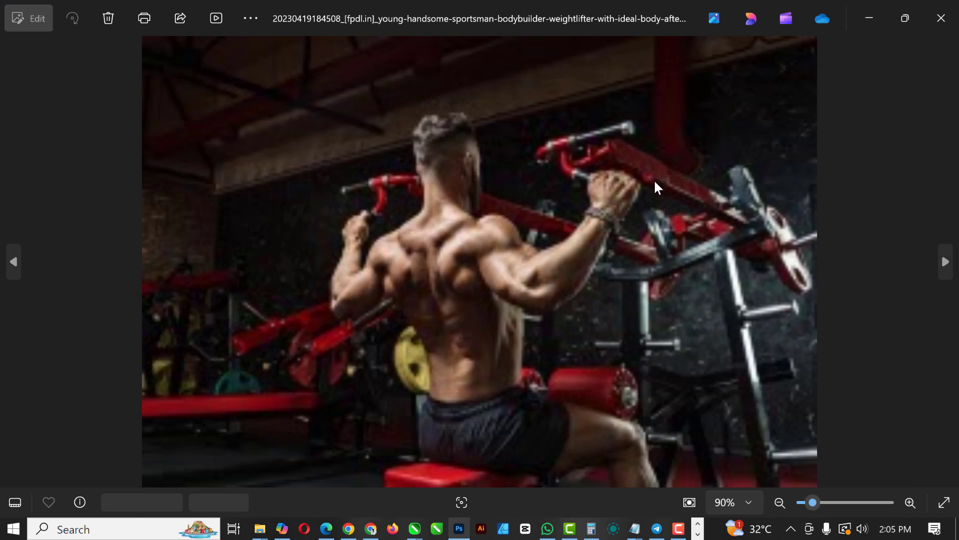
key(Right)
key(Right)
key(Right)
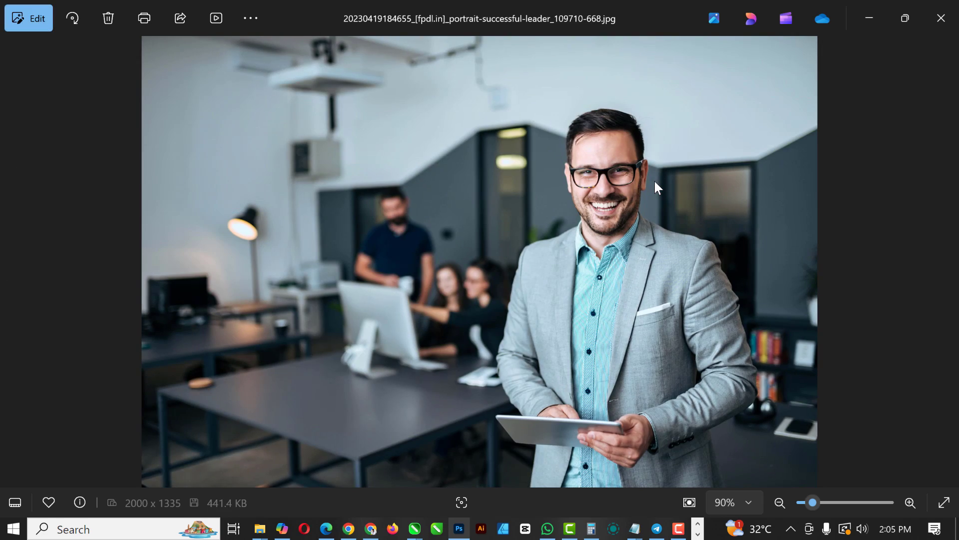
key(Right)
key(Right)
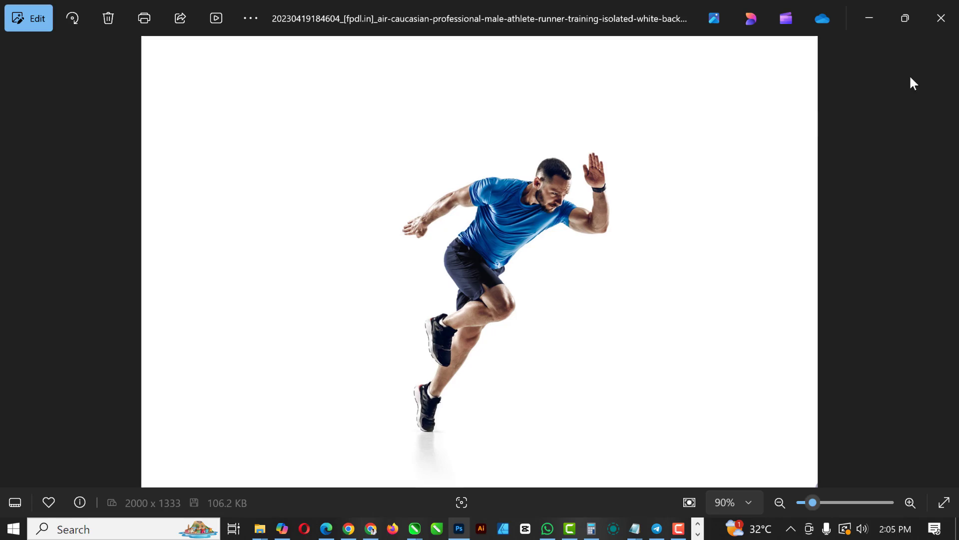
click(941, 18)
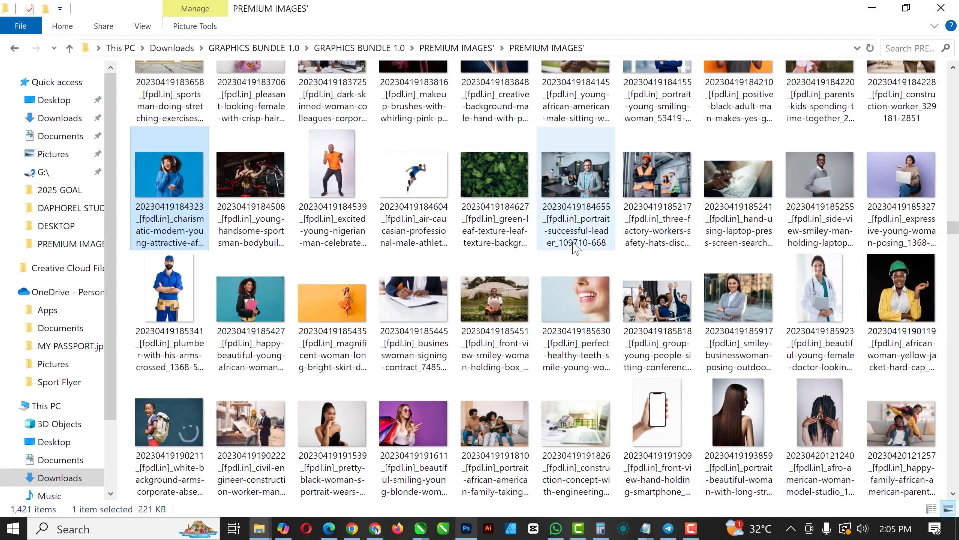
Step: Look through the SPORT and CHURCH folders, then return to PREMIUM IMAGES'
scroll(576, 246, up, 15)
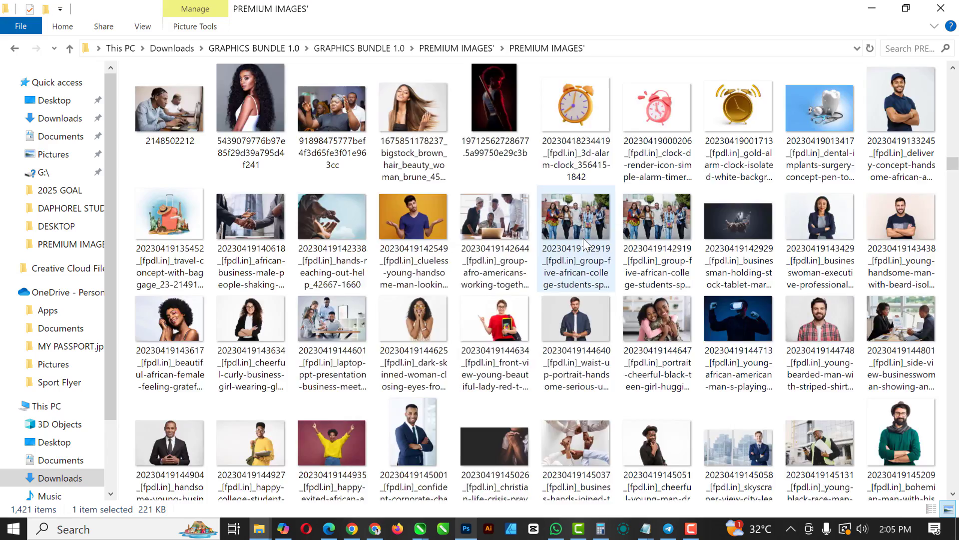
scroll(585, 245, up, 20)
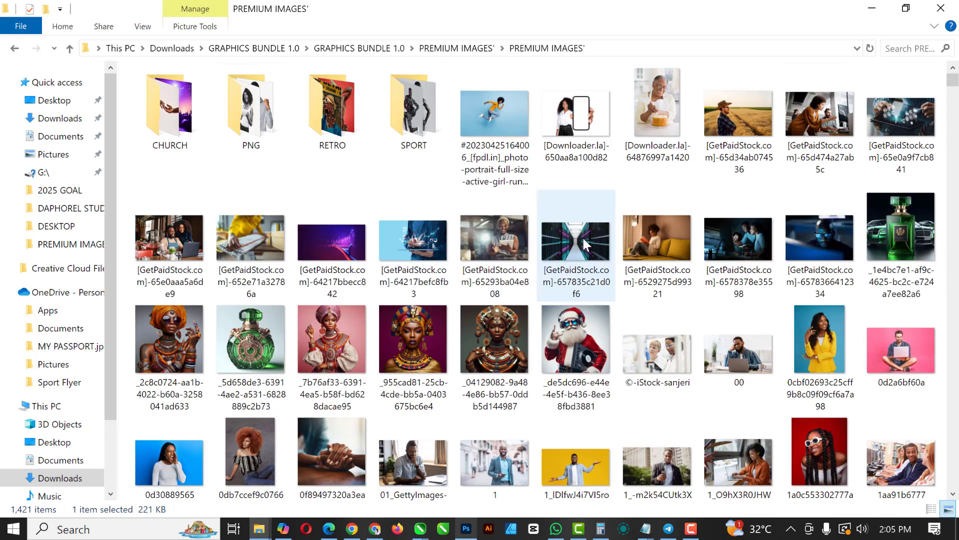
click(431, 112)
double_click(431, 112)
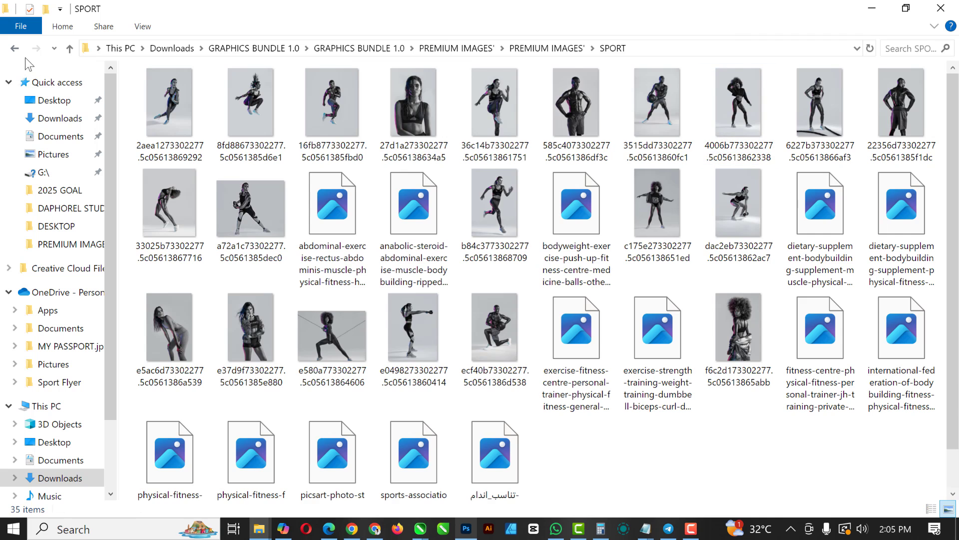
click(12, 51)
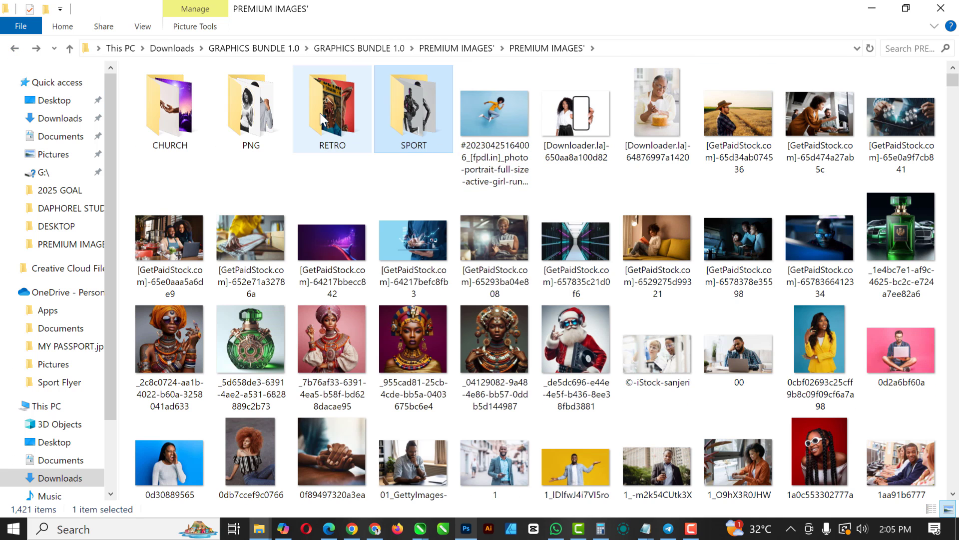
click(329, 115)
double_click(164, 114)
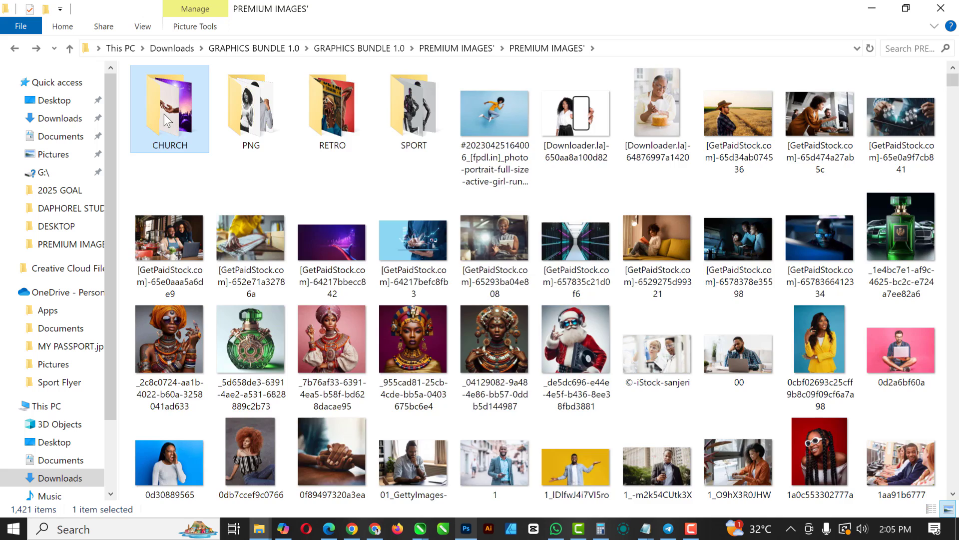
click(69, 48)
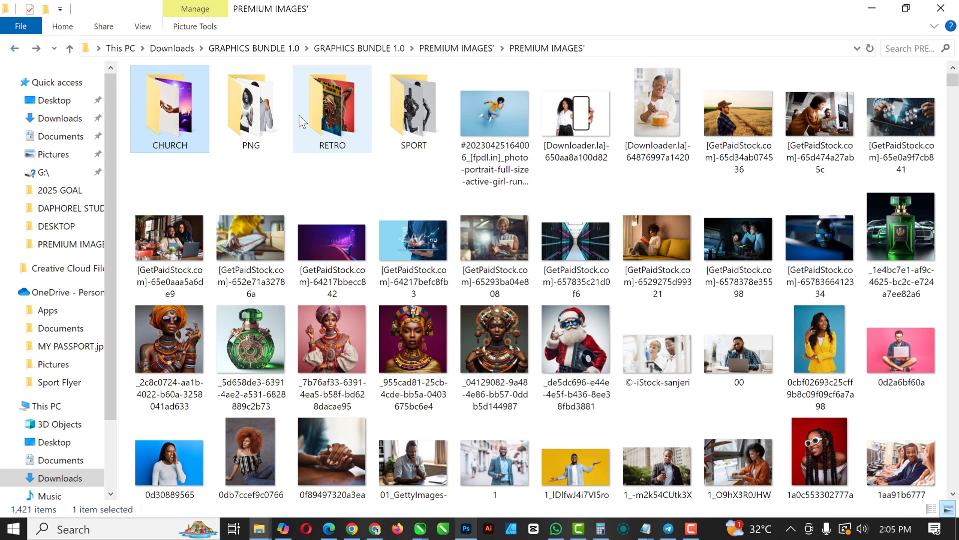
Step: Preview the 2000 x 1333 jumping-girl photo, then close the viewer
click(500, 130)
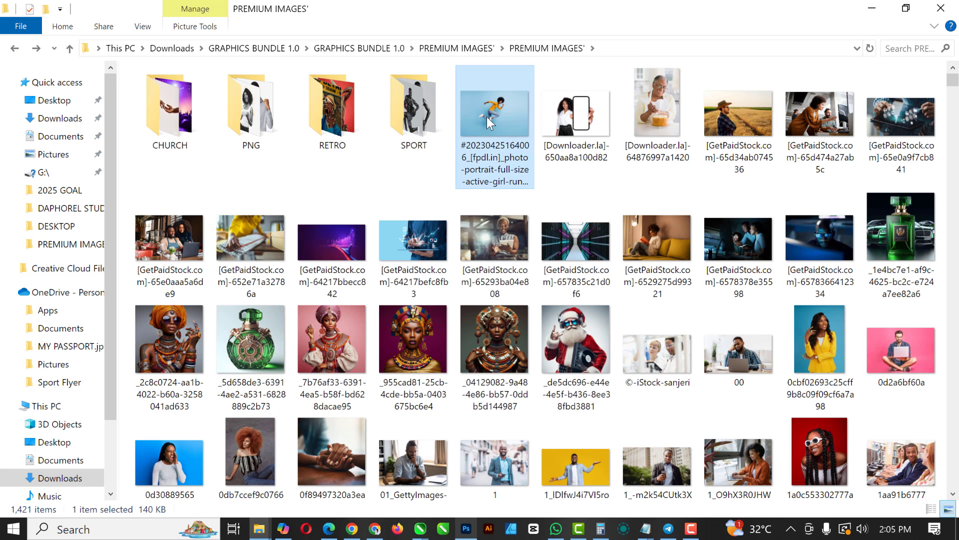
double_click(487, 116)
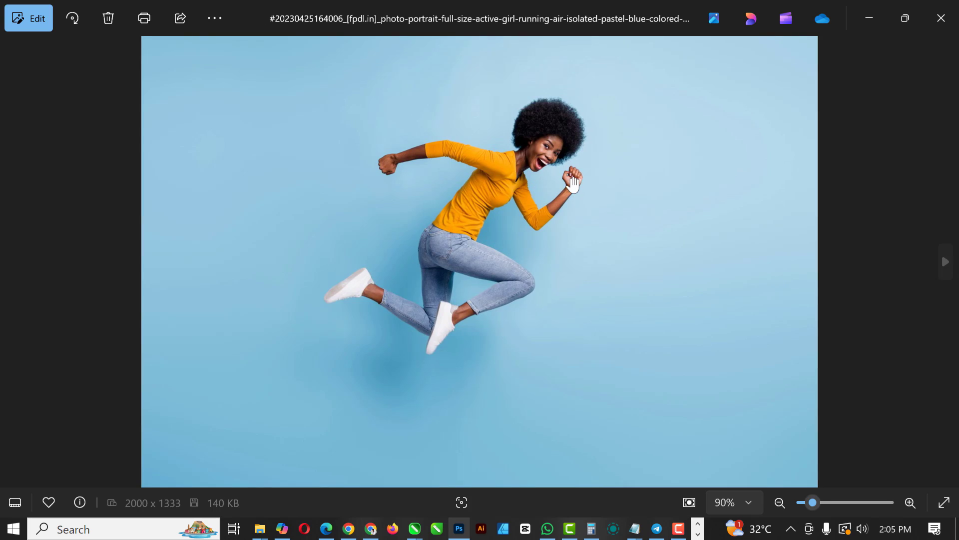
scroll(575, 183, up, 5)
scroll(574, 183, down, 3)
scroll(575, 182, down, 2)
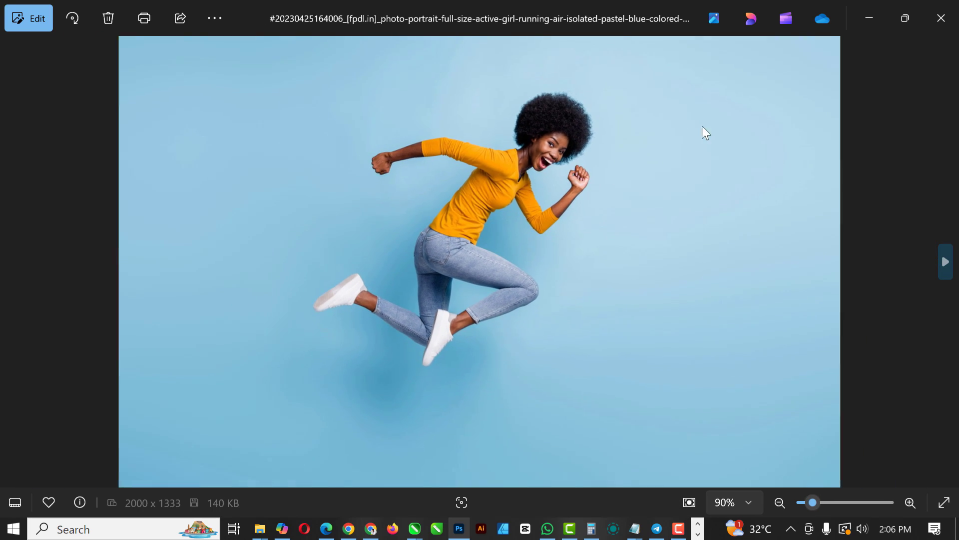
click(941, 18)
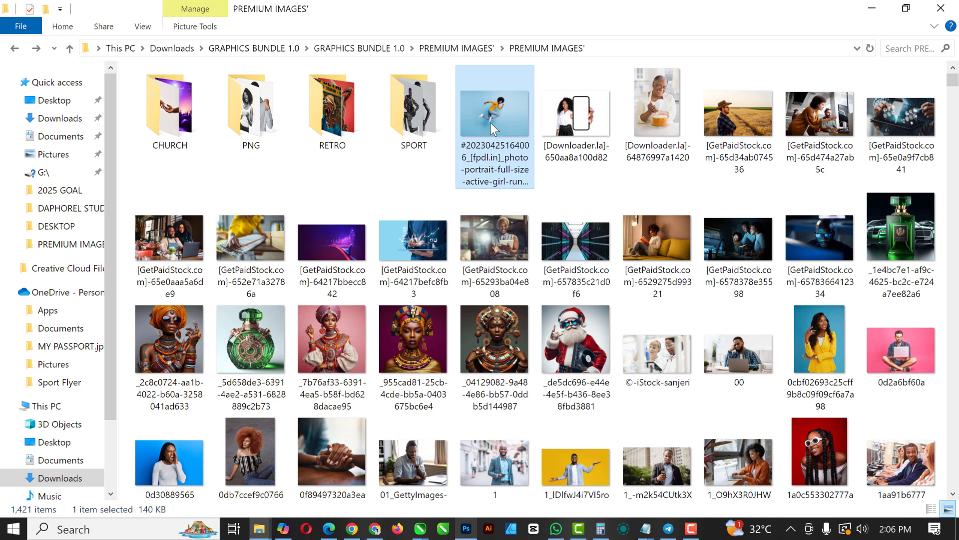
Step: Open the jumping-girl photo in Photoshop and unlock its Background into Layer 0
drag(498, 128, 421, 35)
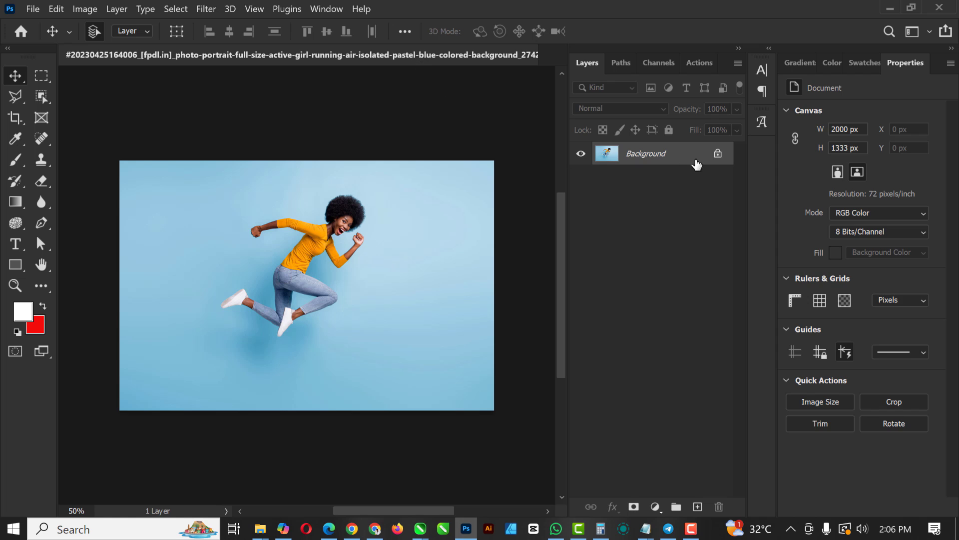
click(717, 154)
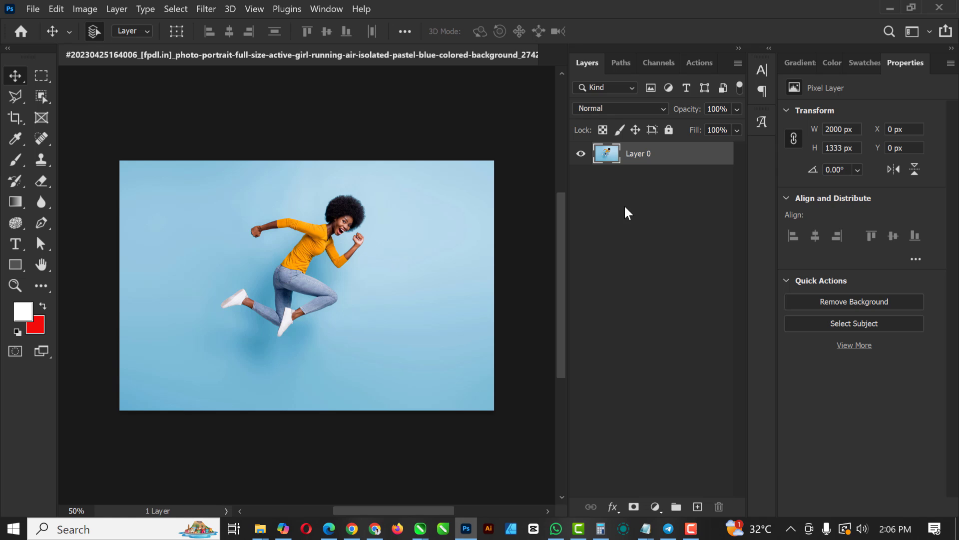
key(ctrl+z)
click(717, 154)
Step: Remove the blue background with a layer mask and zoom in to inspect the hair
click(858, 302)
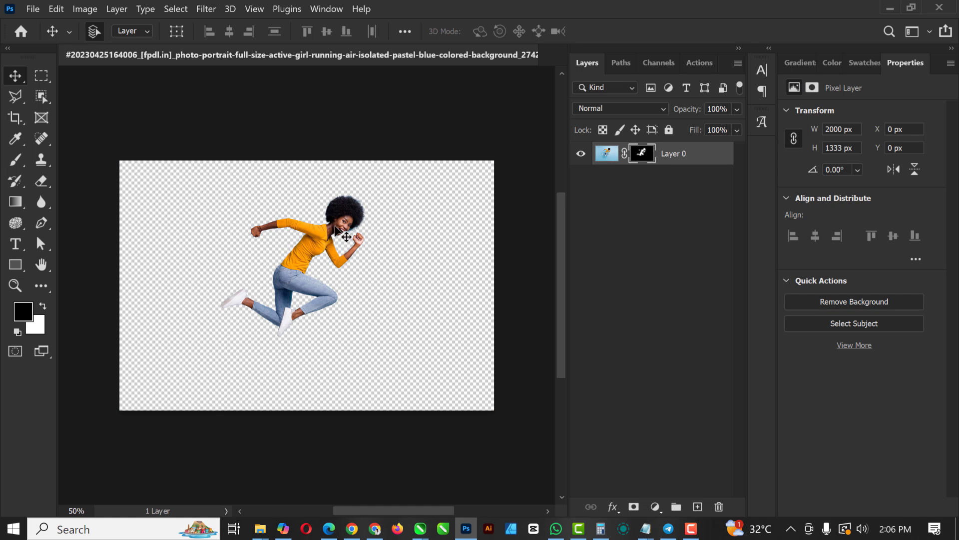
scroll(350, 206, up, 6)
scroll(350, 206, down, 3)
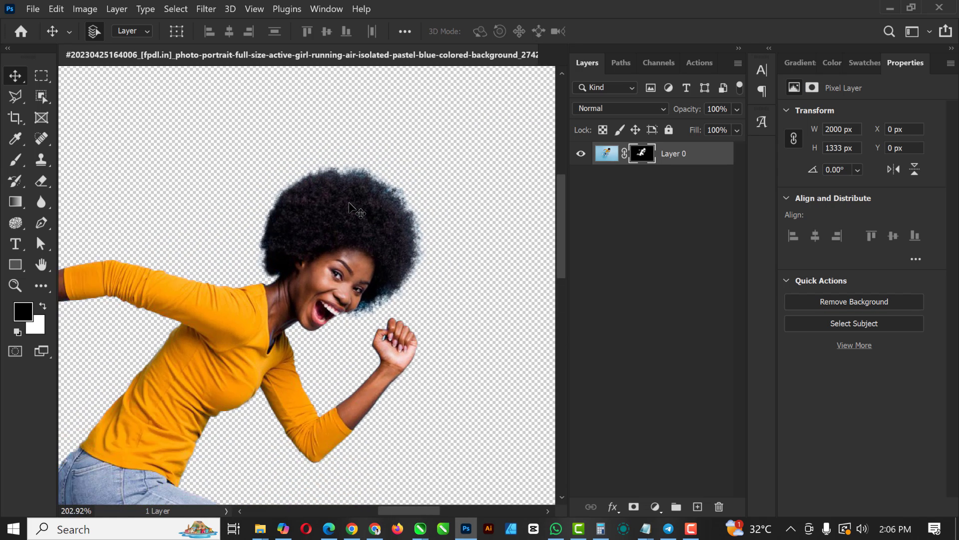
scroll(350, 206, up, 4)
scroll(350, 206, down, 3)
scroll(349, 206, down, 1)
scroll(350, 206, up, 3)
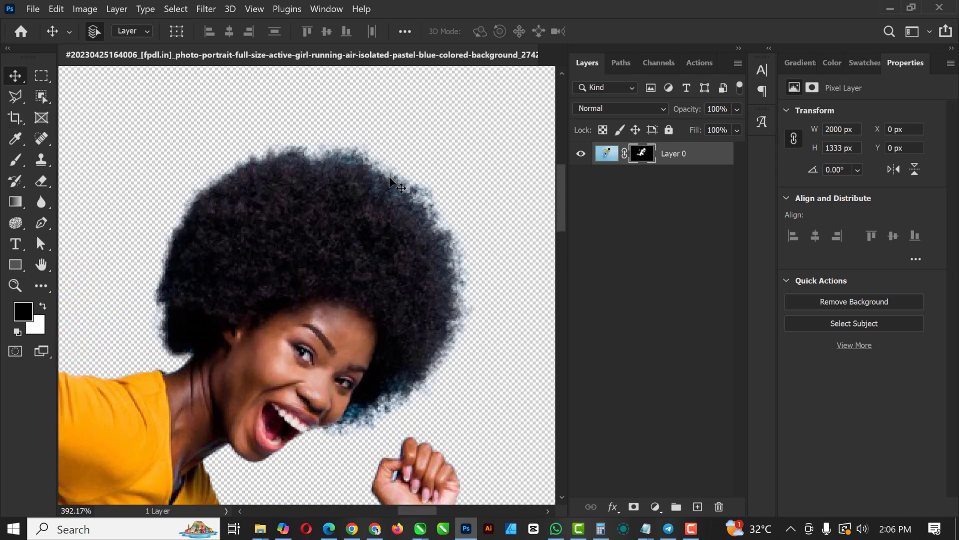
scroll(364, 175, down, 6)
scroll(364, 175, up, 1)
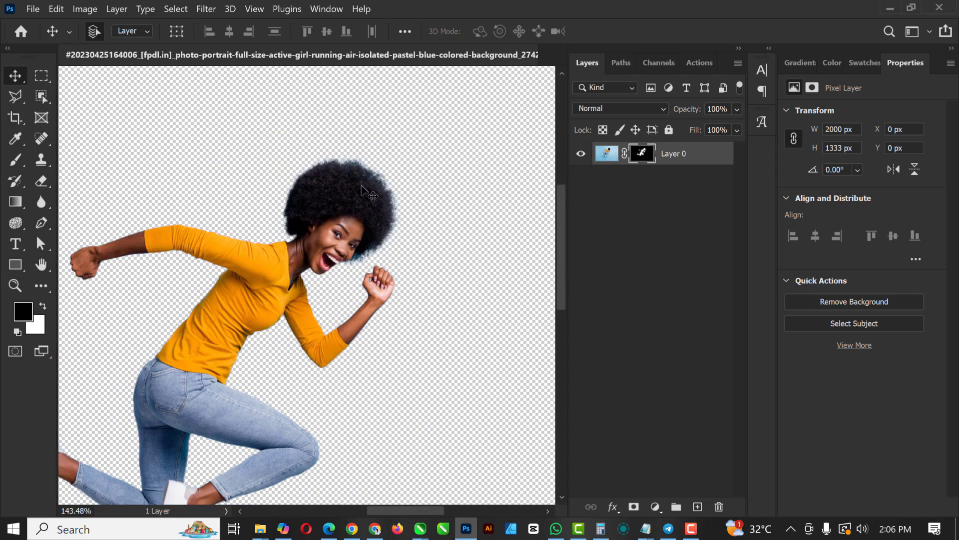
Step: Convert Layer 0 to a smart object and load the girl's outline as a selection
right_click(699, 155)
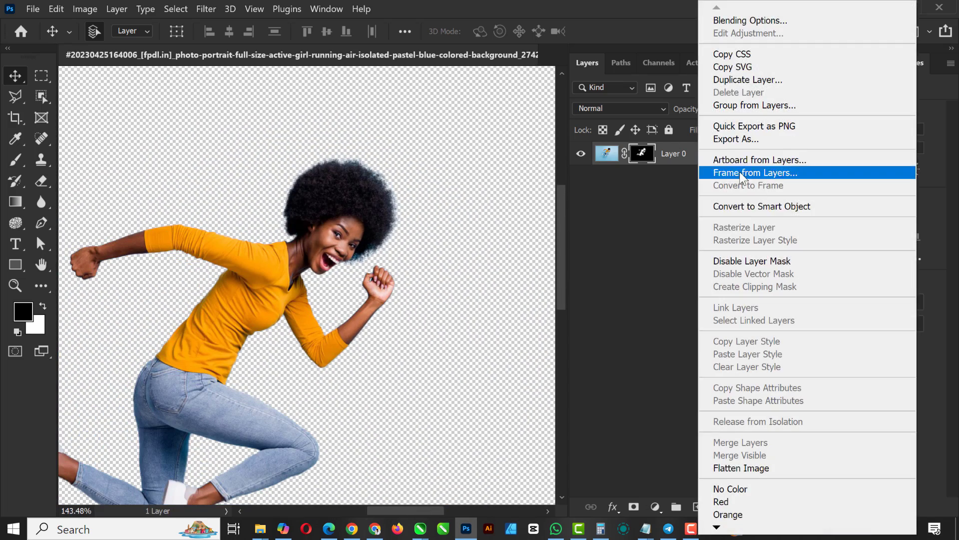
click(763, 205)
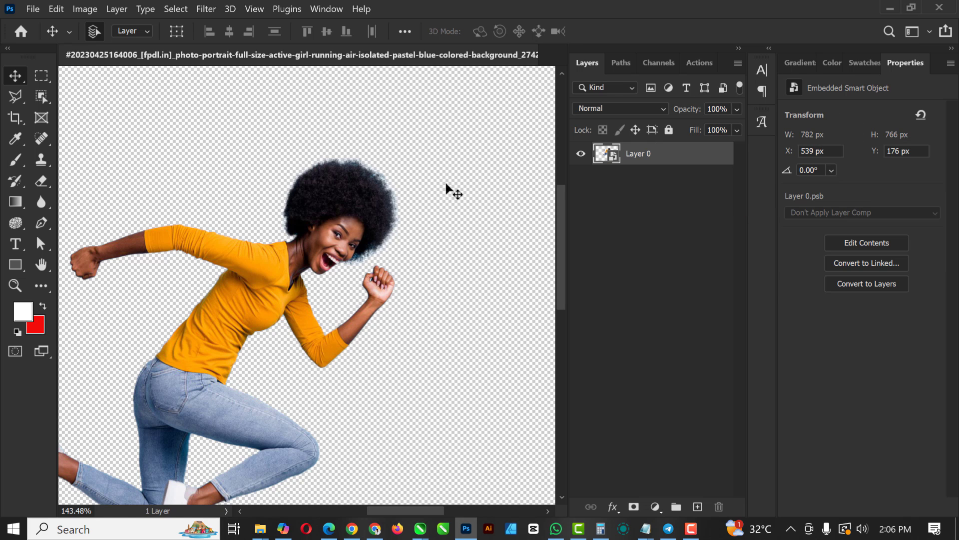
scroll(409, 177, down, 2)
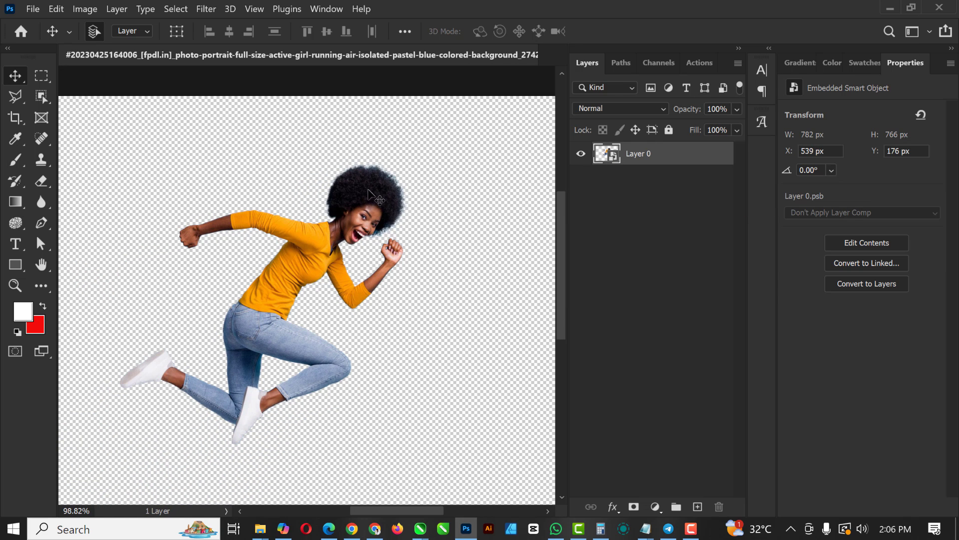
scroll(340, 217, up, 1)
scroll(395, 190, up, 1)
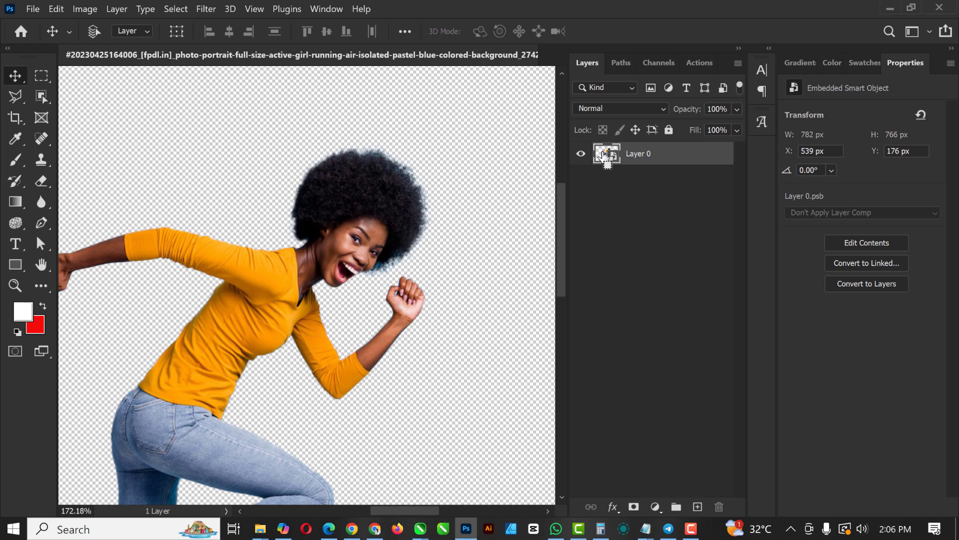
ctrl+click(599, 159)
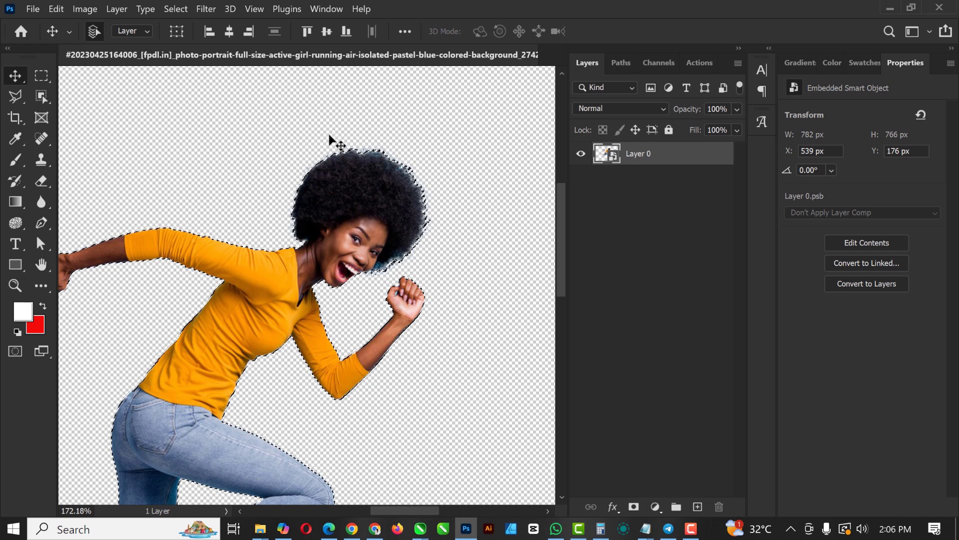
click(176, 9)
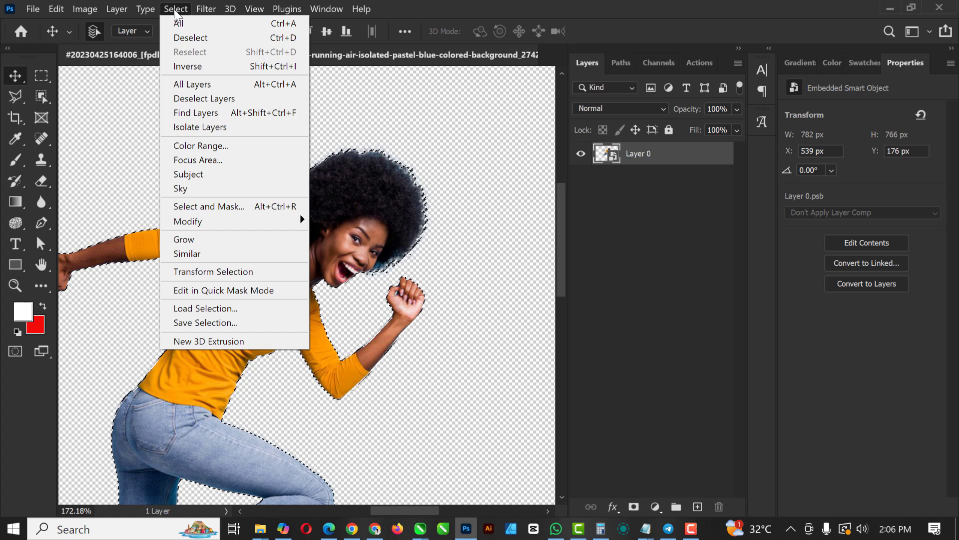
Step: Refine the hair edges with Contrast 29 and Decontaminate Colors 64%, output as a new masked layer
shift+click(233, 206)
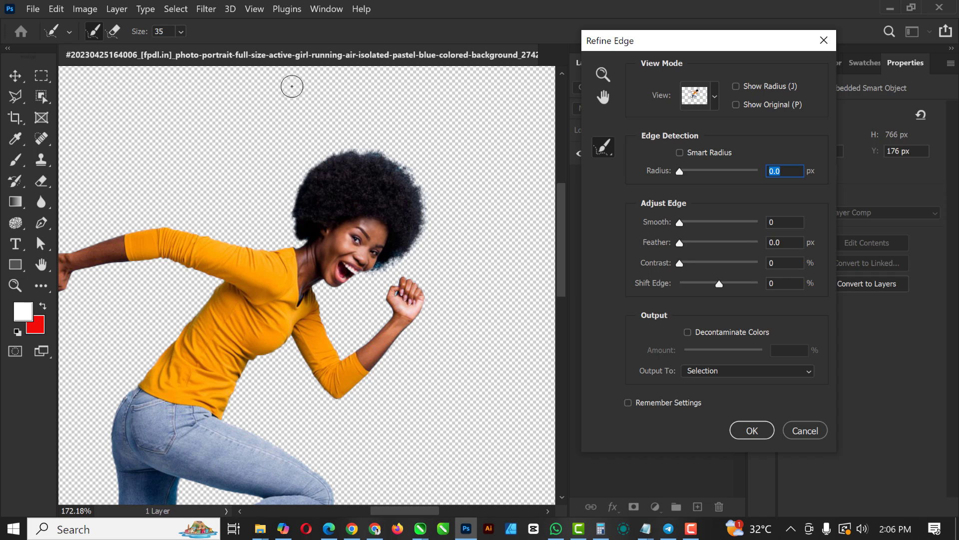
click(689, 331)
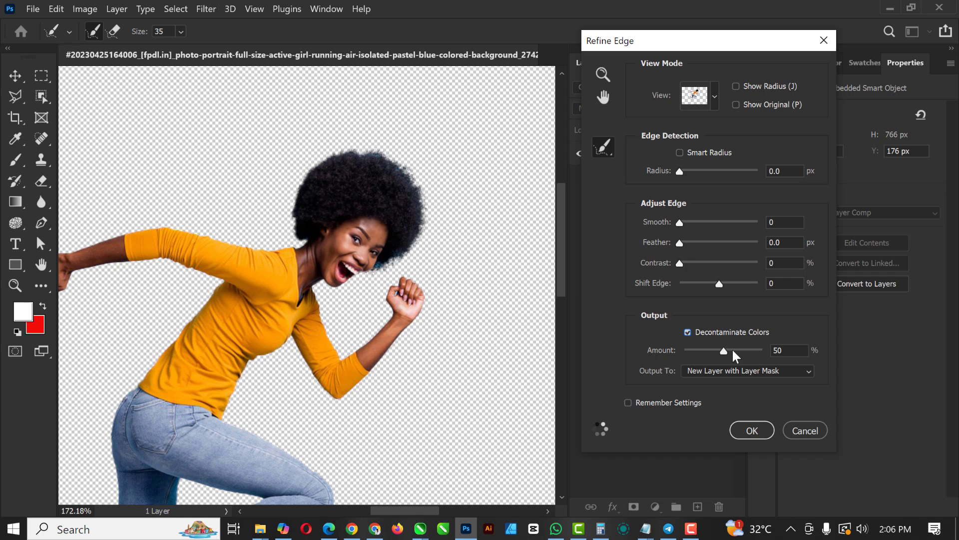
mouse_move(370, 171)
mouse_down()
mouse_move(346, 152)
mouse_move(392, 166)
mouse_move(422, 202)
mouse_move(422, 227)
mouse_move(379, 274)
mouse_up()
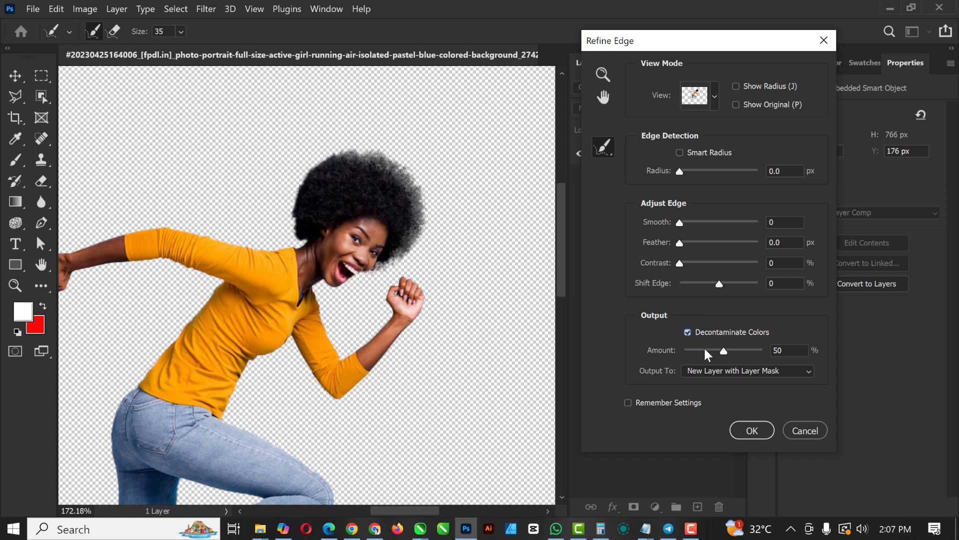
click(705, 349)
drag(716, 349, 718, 351)
click(693, 262)
click(702, 263)
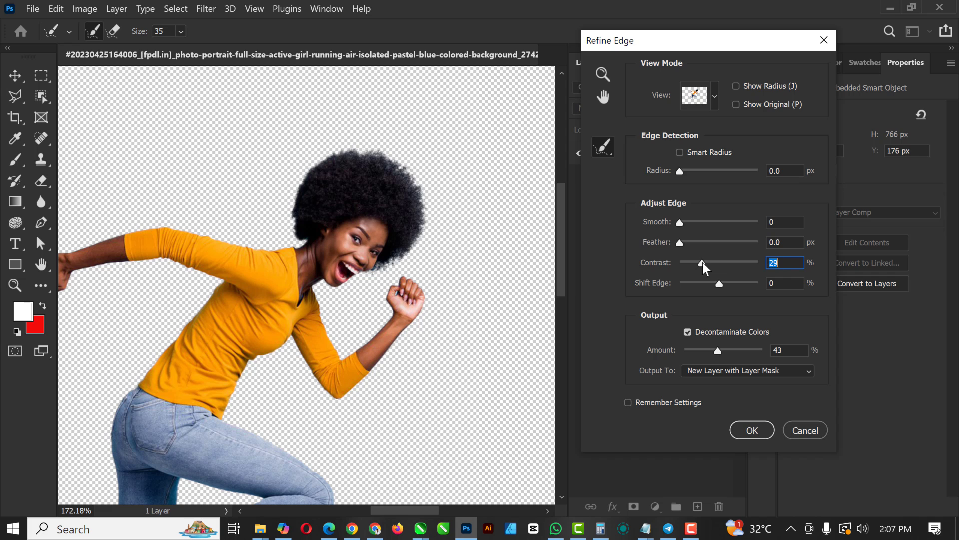
mouse_move(368, 167)
mouse_down()
mouse_move(357, 149)
mouse_move(407, 165)
mouse_up()
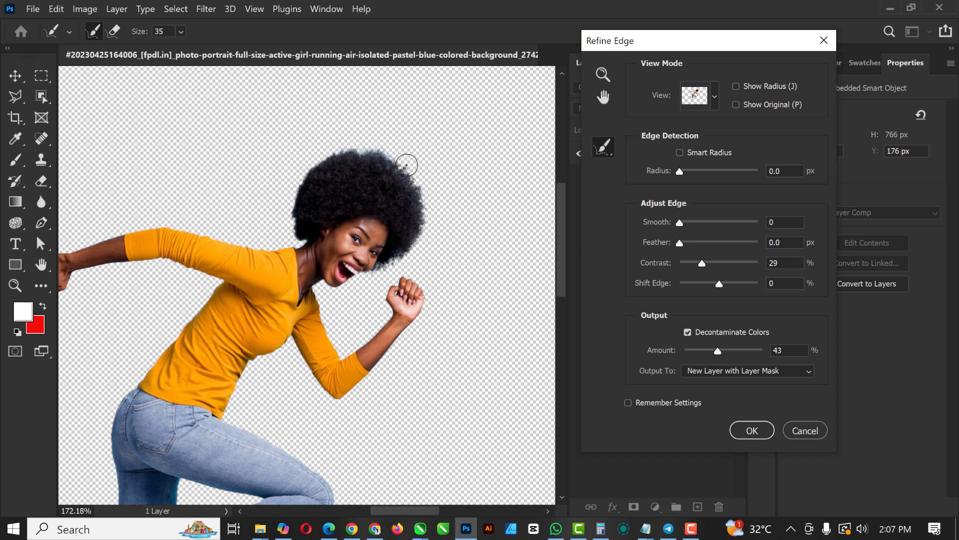
drag(425, 213, 410, 248)
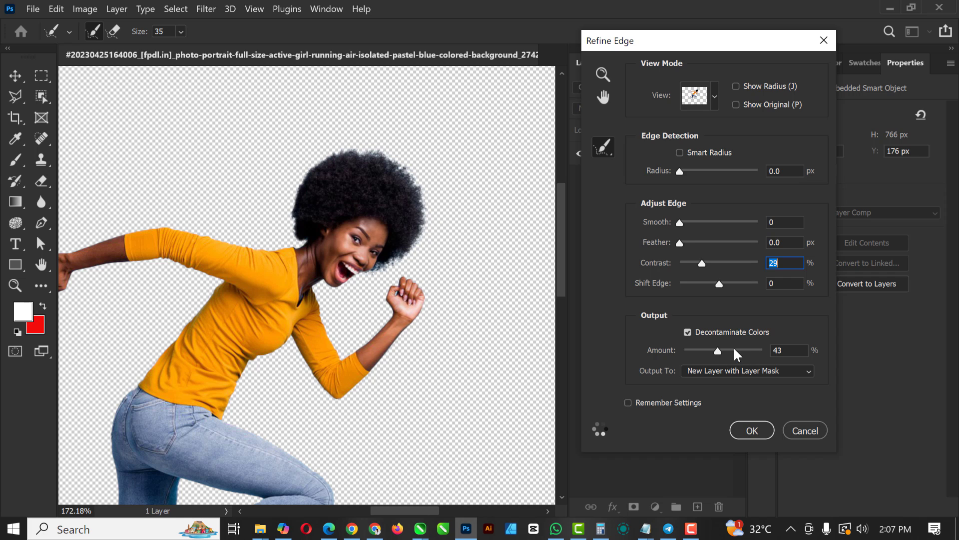
click(733, 350)
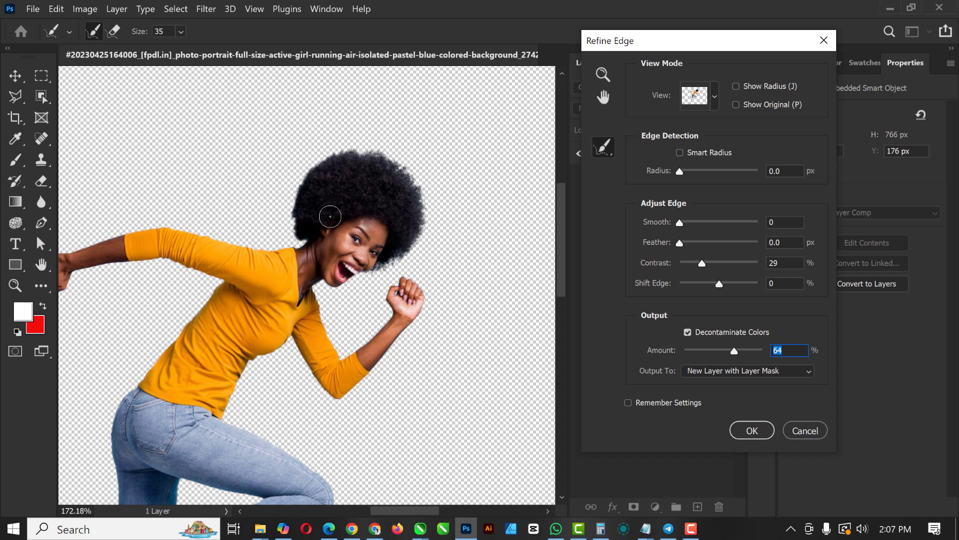
click(738, 433)
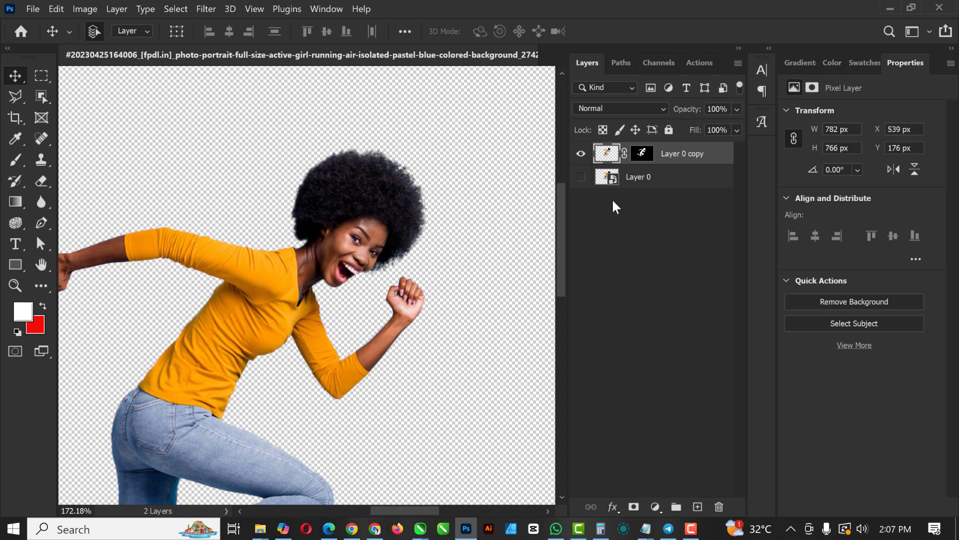
Step: Merge Layer 0 and Layer 0 copy into one embedded smart object named Layer 0 copy
shift+click(696, 185)
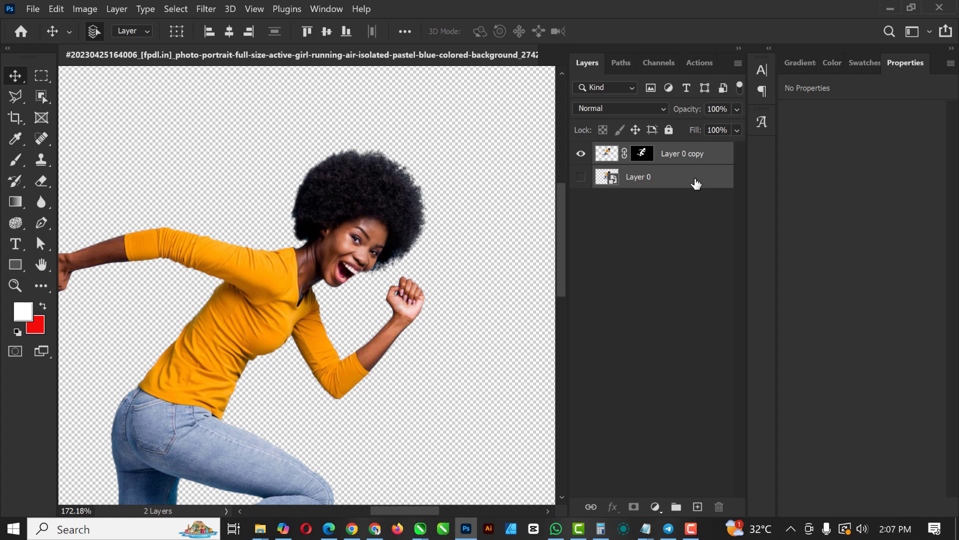
right_click(697, 184)
click(775, 155)
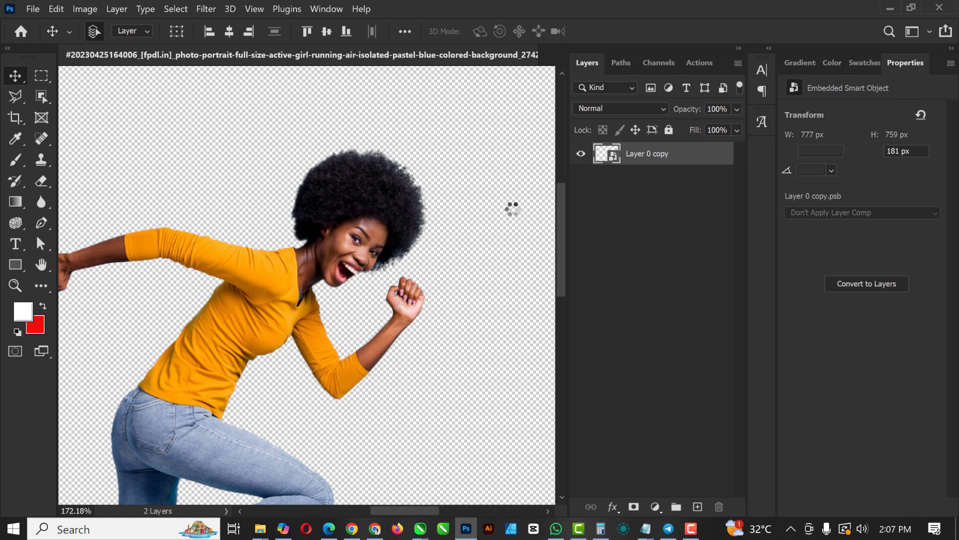
scroll(426, 165, down, 3)
scroll(387, 171, down, 3)
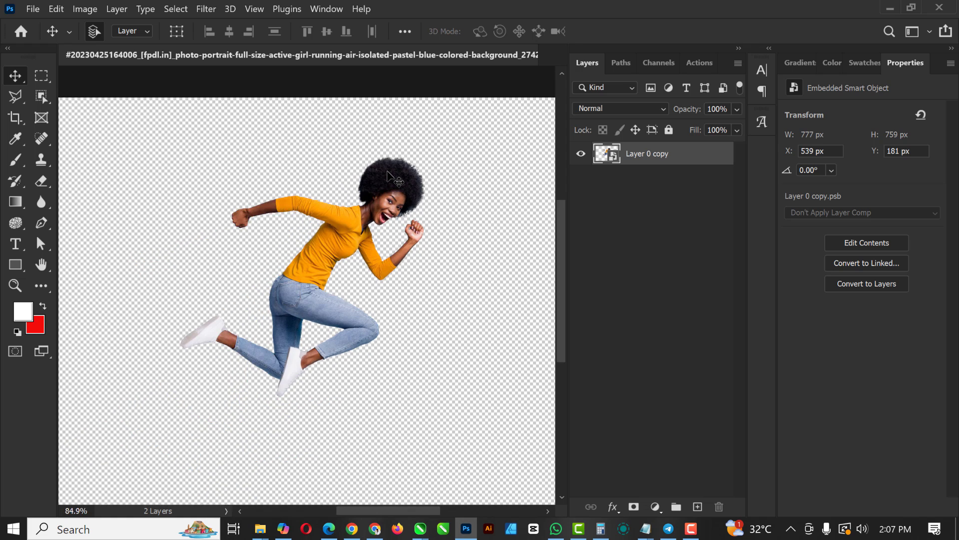
scroll(390, 178, down, 1)
scroll(391, 188, down, 1)
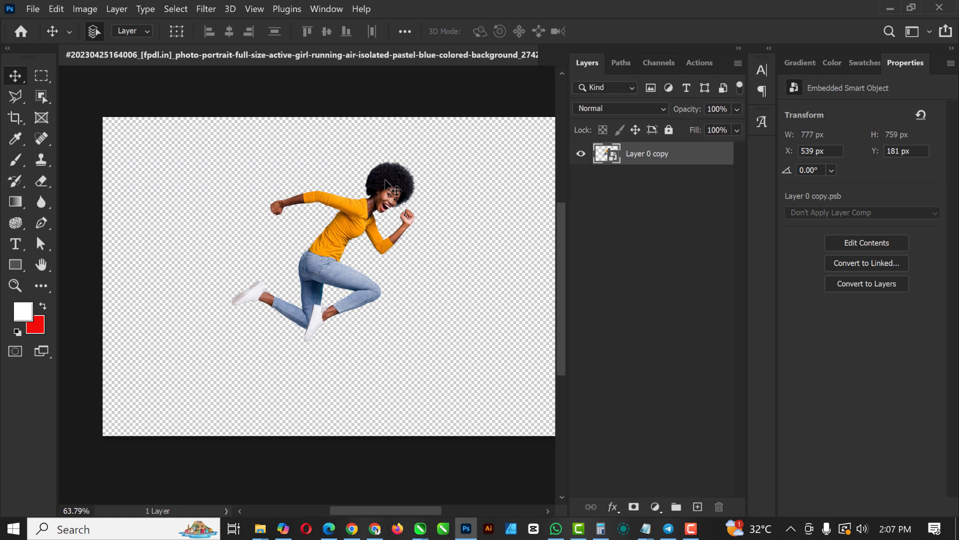
scroll(390, 187, up, 1)
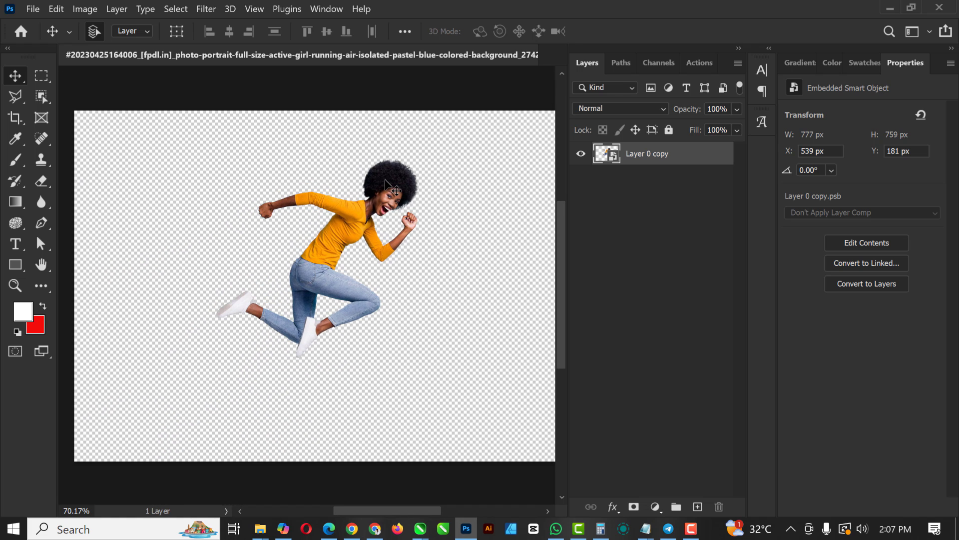
Step: Create a new transparent 1920 x 1080 px document named 'PATH BLUR EFFECT'
click(27, 7)
click(51, 23)
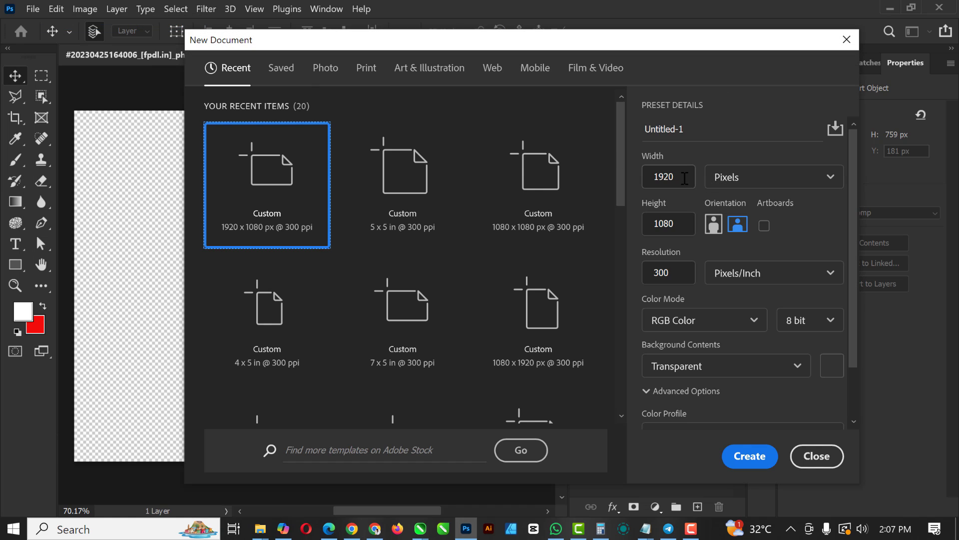
click(684, 178)
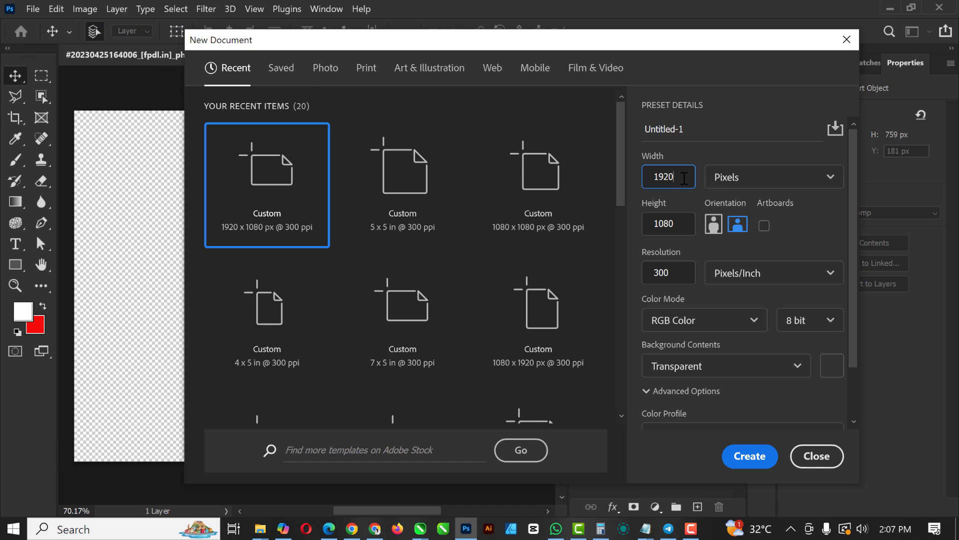
drag(694, 138, 638, 135)
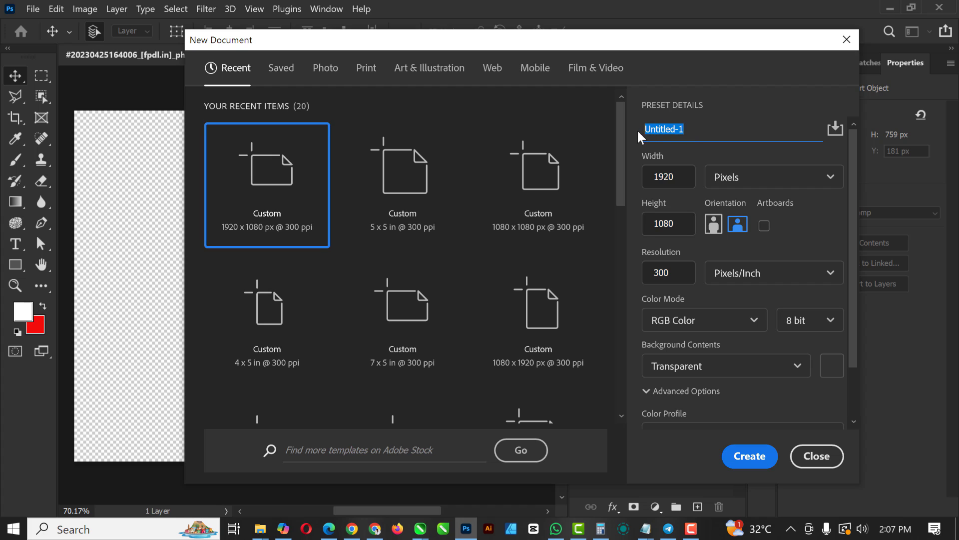
text(PATH BLUR EFFECT)
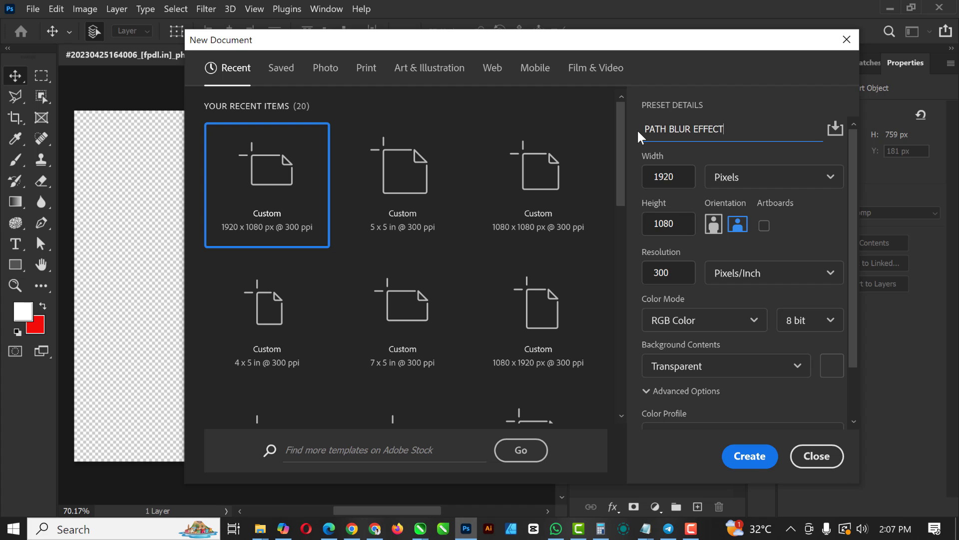
click(683, 178)
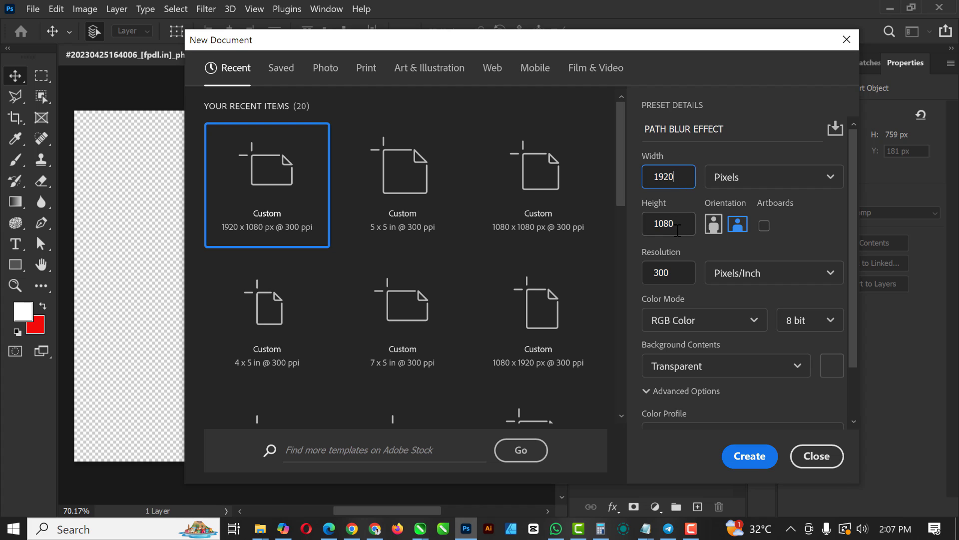
click(739, 456)
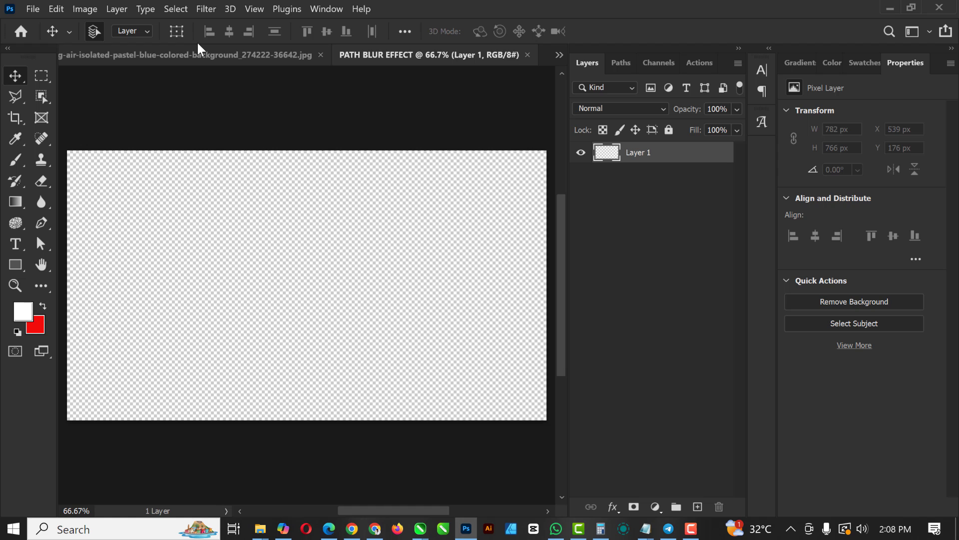
Step: Paste the cut-out woman into the PATH BLUR EFFECT document and move her up and left
click(208, 56)
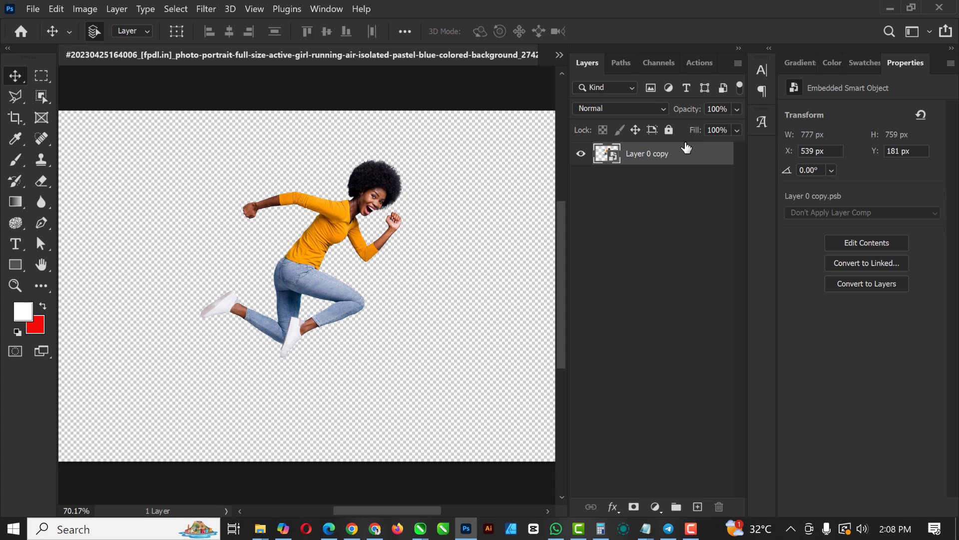
click(559, 55)
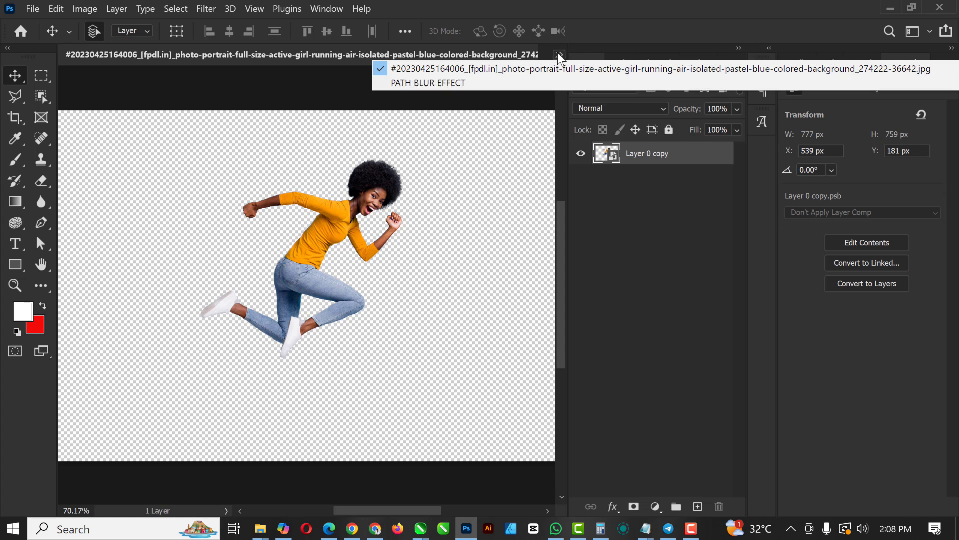
click(474, 85)
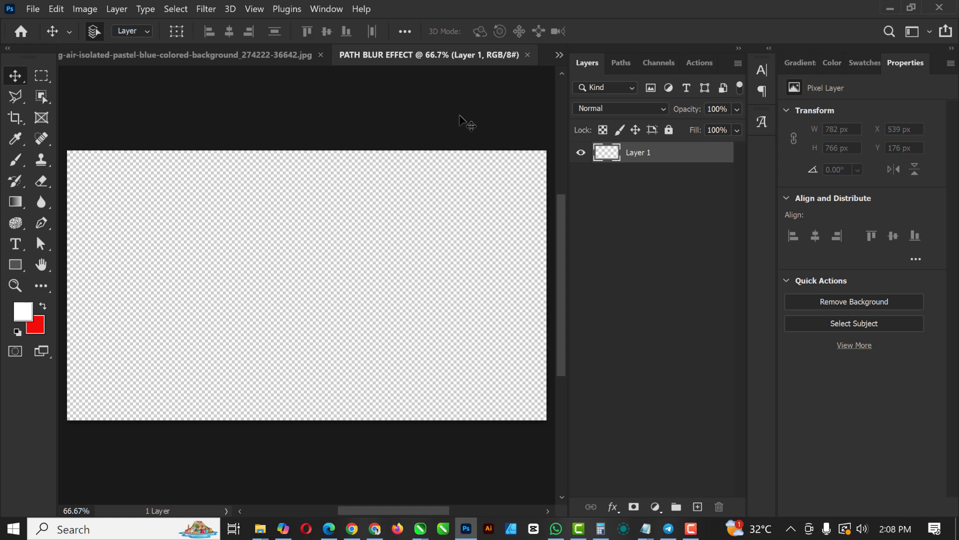
key(ctrl+v)
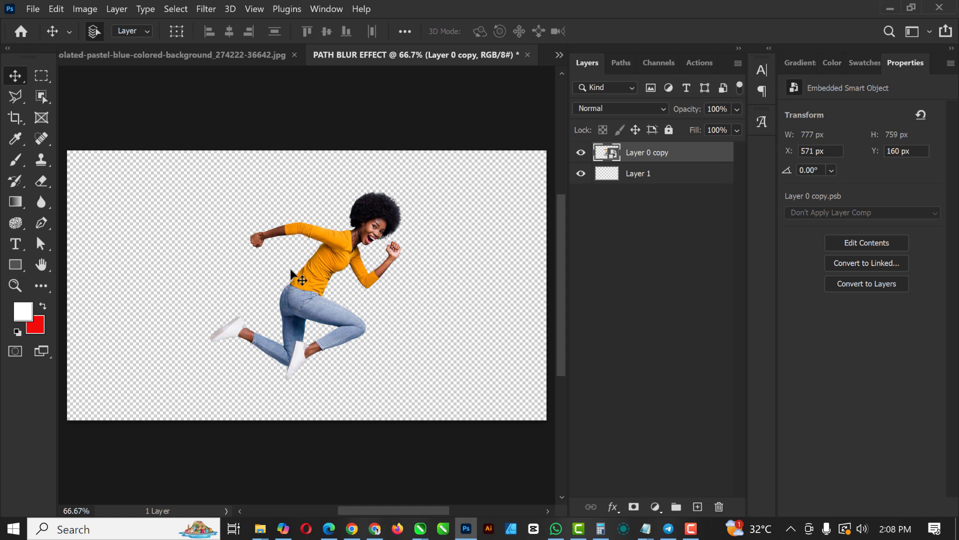
drag(352, 255, 334, 240)
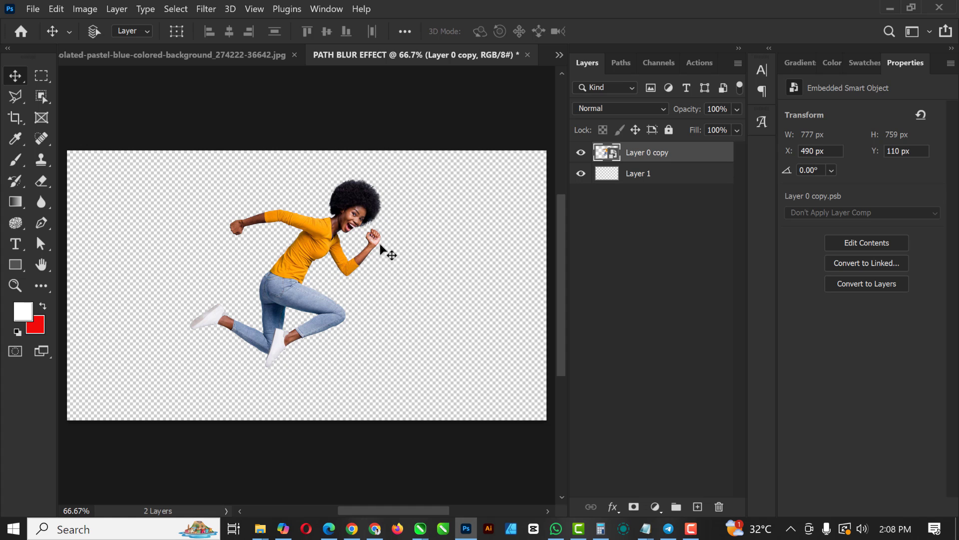
Step: Scale the woman up to about 902 x 881 px with Free Transform
key(ctrl+t)
drag(384, 177, 401, 156)
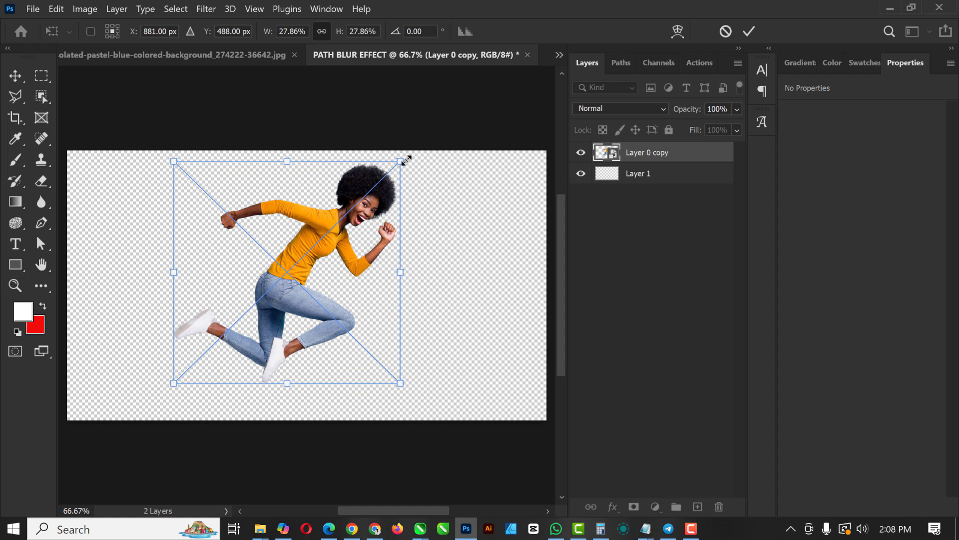
key(Return)
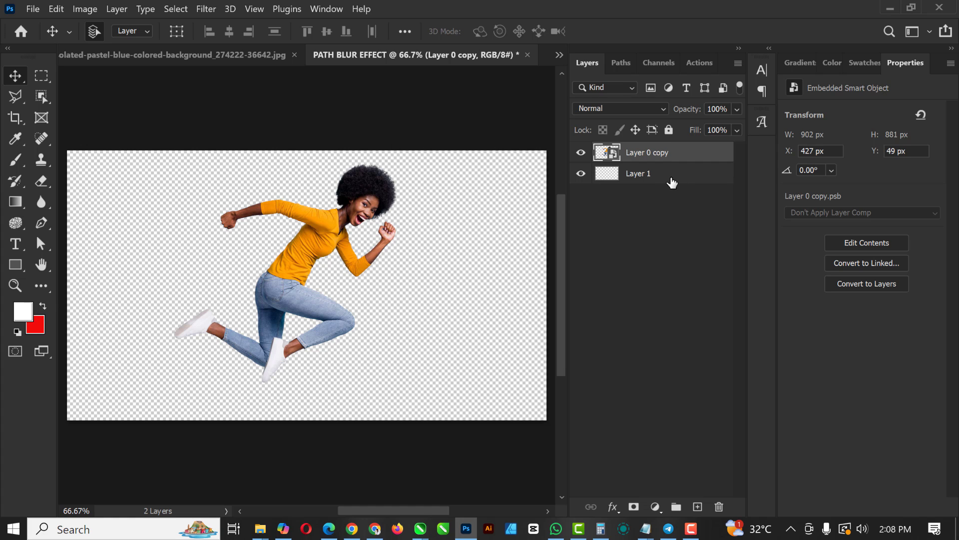
Step: Add an orange Solid Color fill layer (#f79503), sampled from her shirt, above Layer 1
click(671, 178)
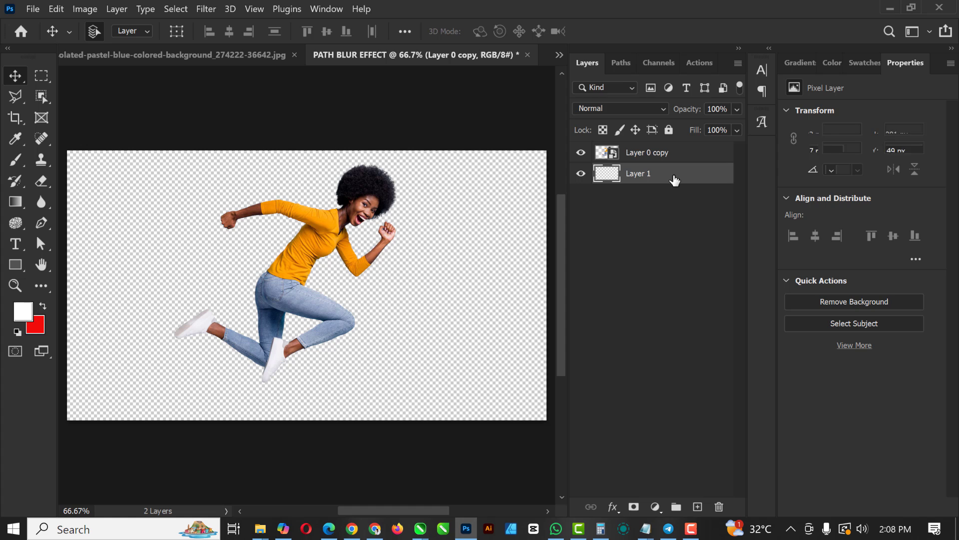
click(655, 508)
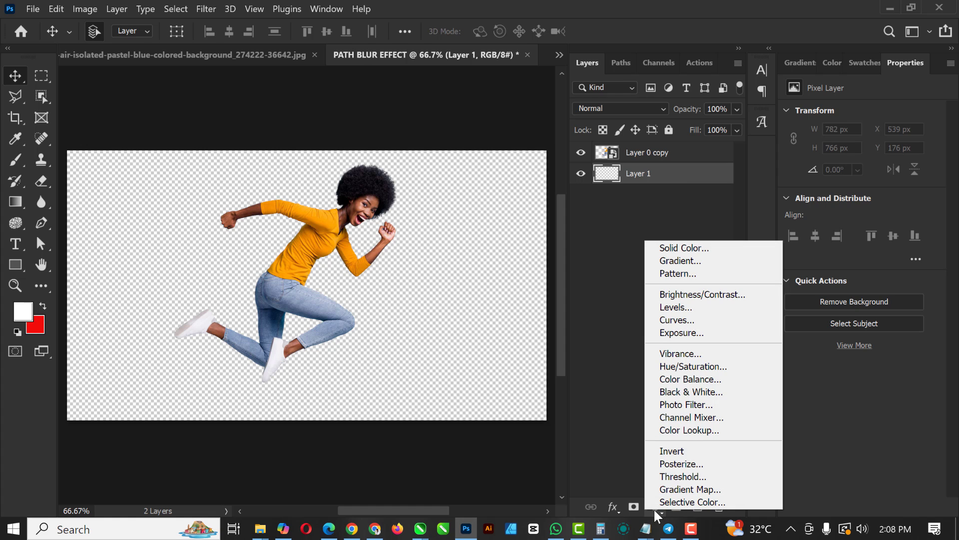
click(688, 248)
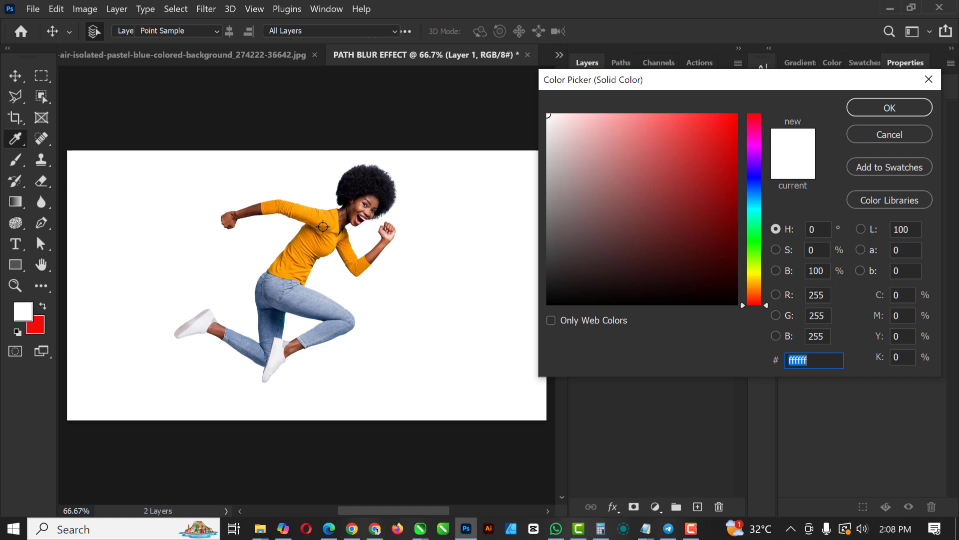
click(323, 225)
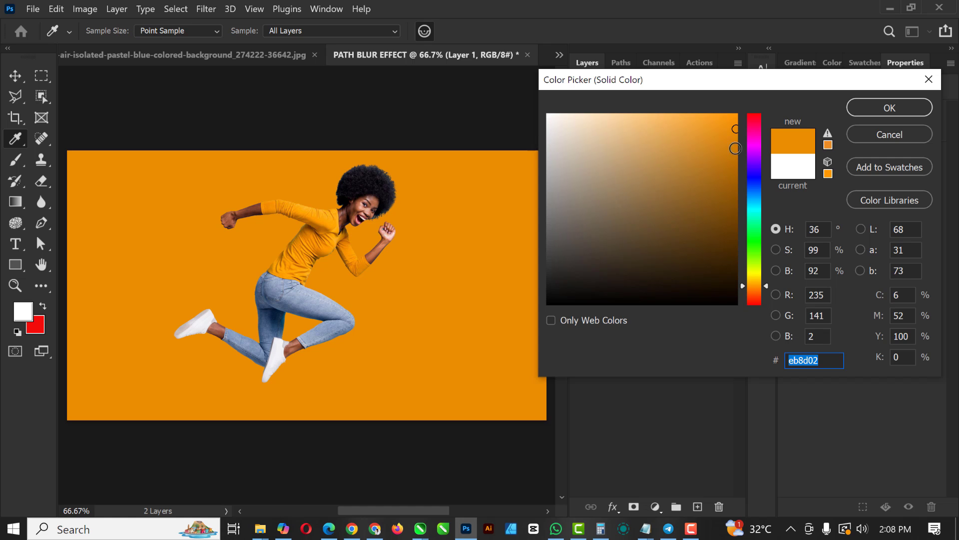
click(735, 119)
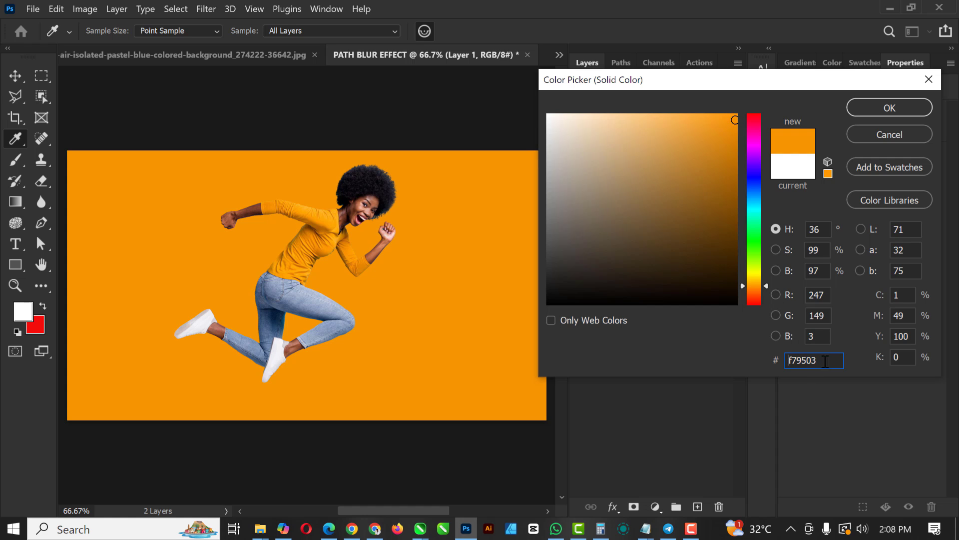
click(898, 111)
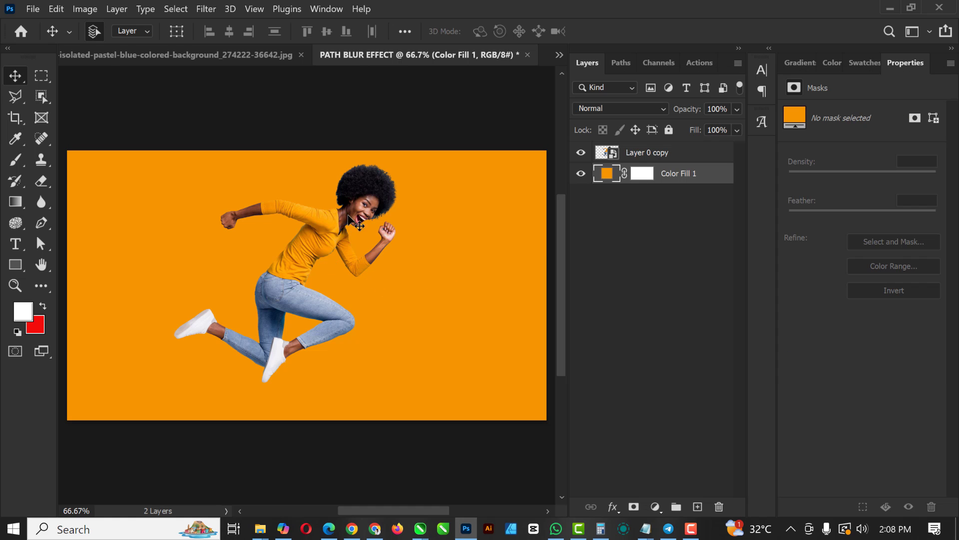
scroll(360, 213, down, 2)
scroll(360, 212, up, 1)
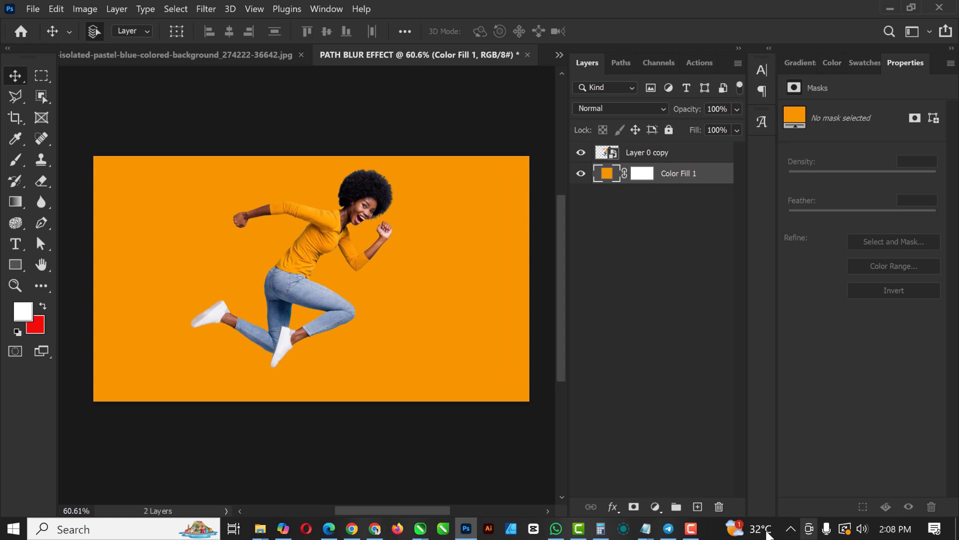
Step: On a new layer, dab a large soft white brush glow (about 1100 px) behind the woman
click(698, 507)
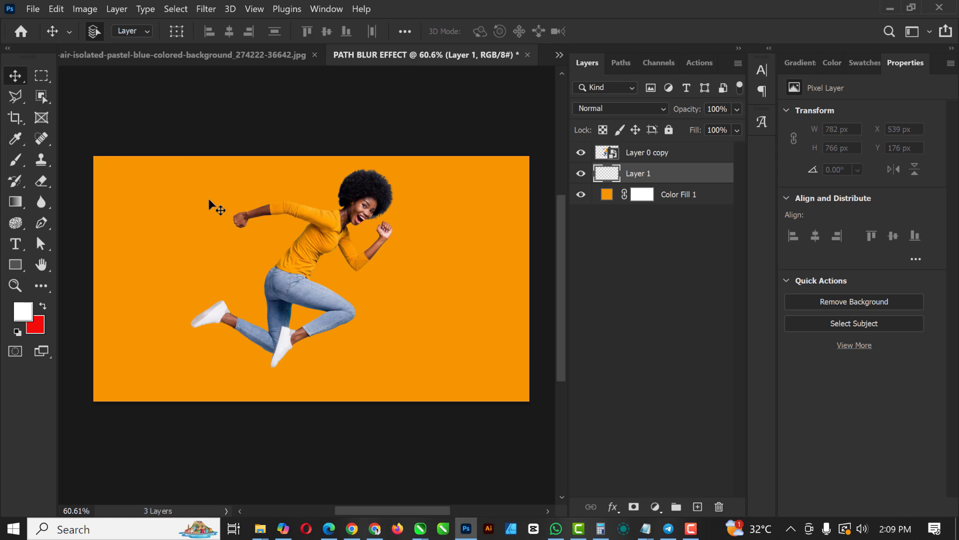
click(15, 160)
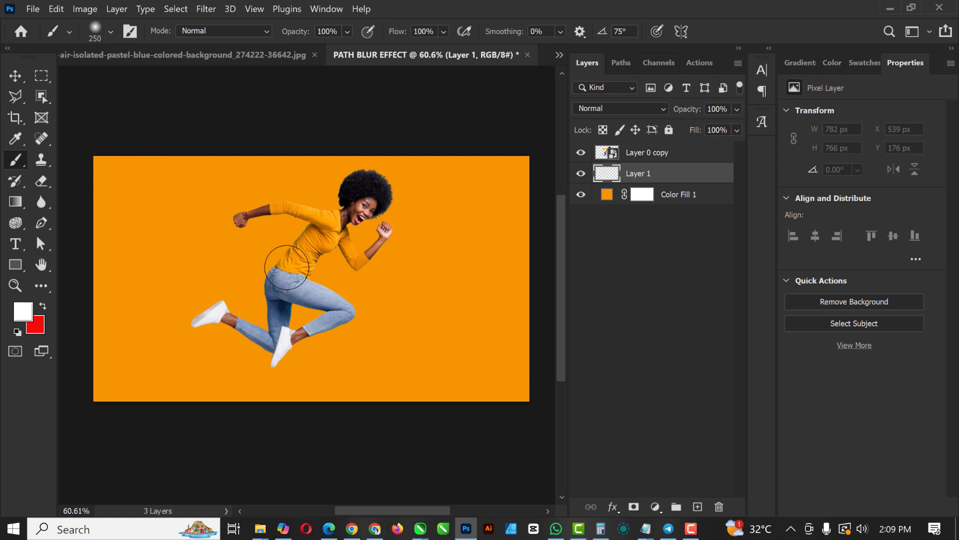
key(bracketright)
key(bracketright)
key(bracketright)
key(bracketright)
key(bracketright)
key(bracketright)
key(bracketright)
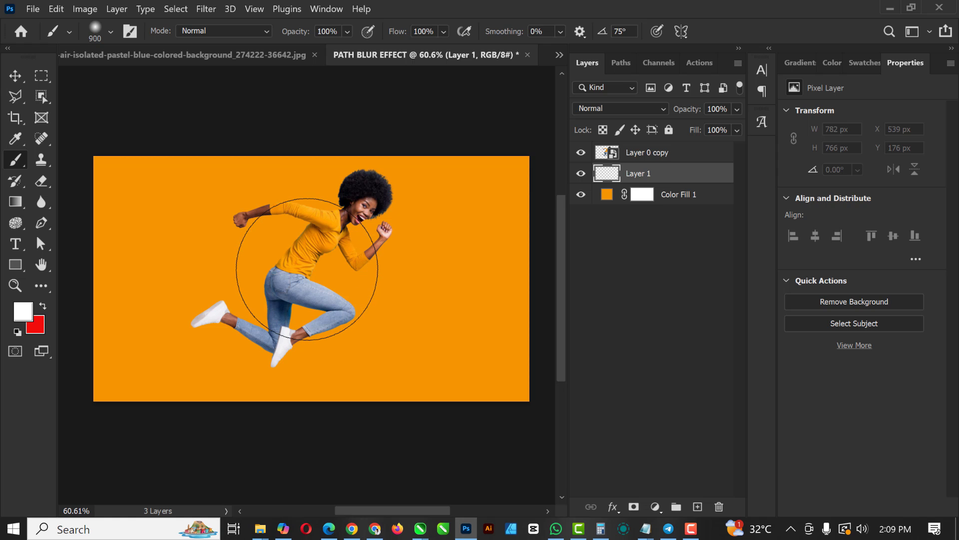
key(bracketright)
key(bracketright)
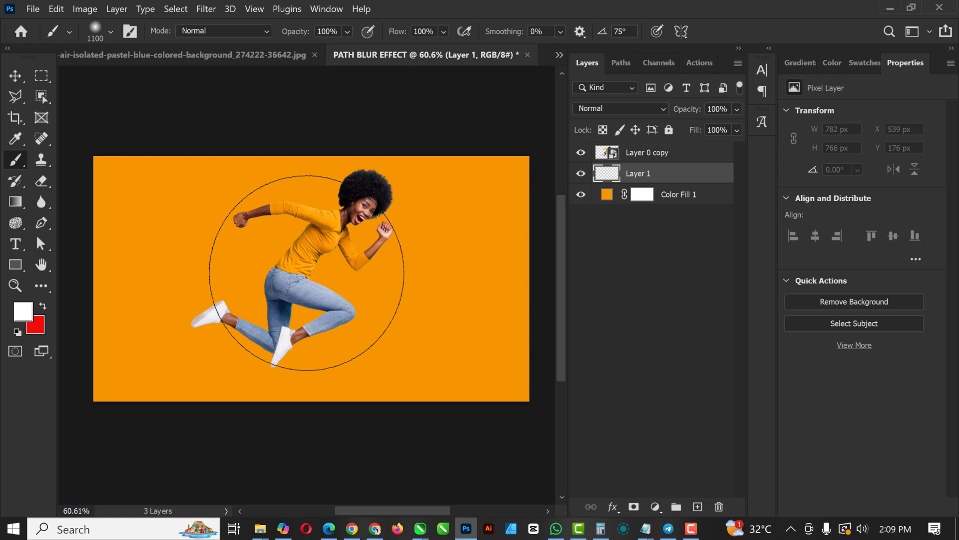
click(306, 273)
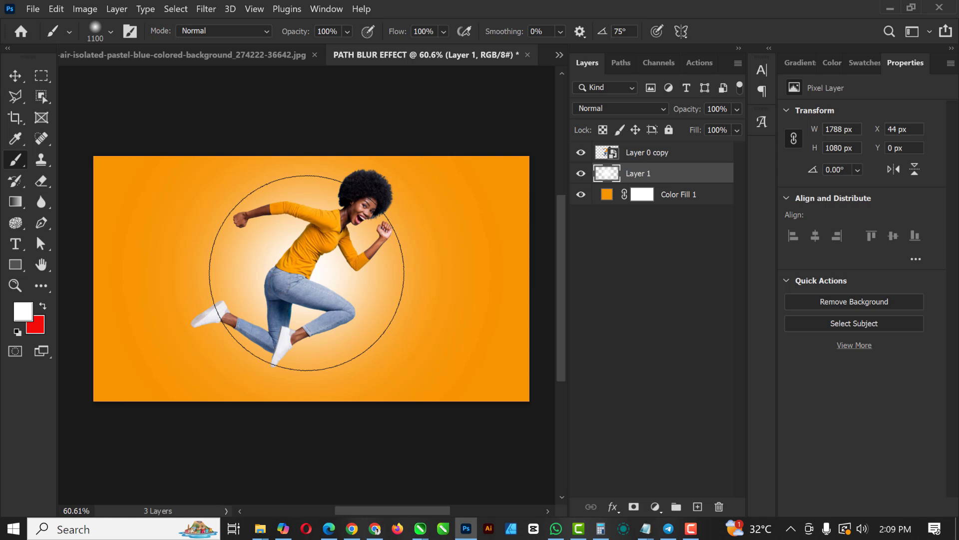
click(306, 273)
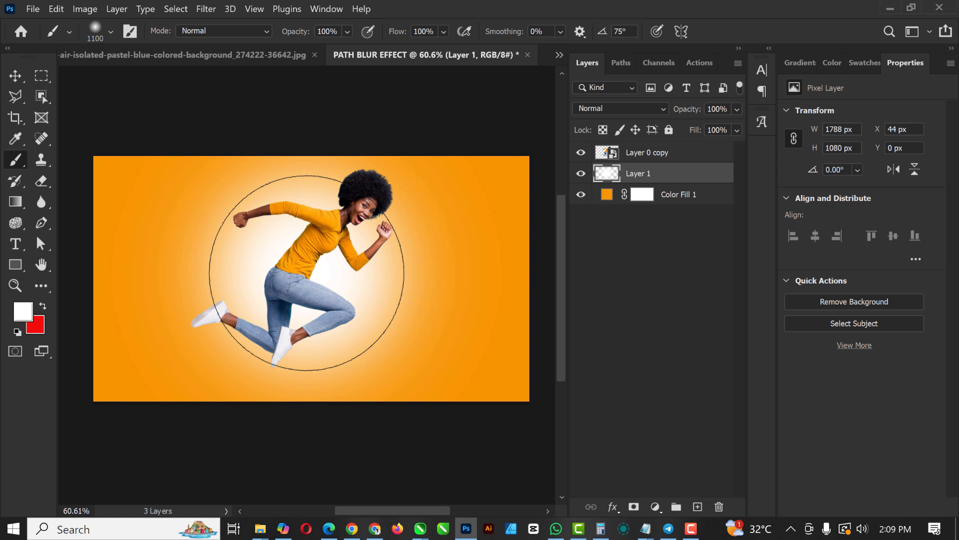
click(304, 274)
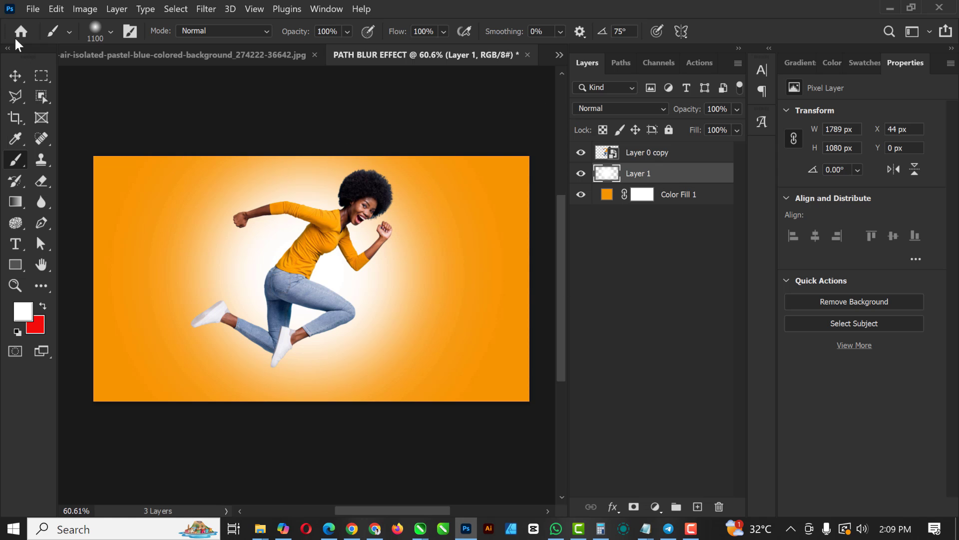
Step: Free-transform Layer 1's white glow, stretching it far out to the left and right
click(14, 76)
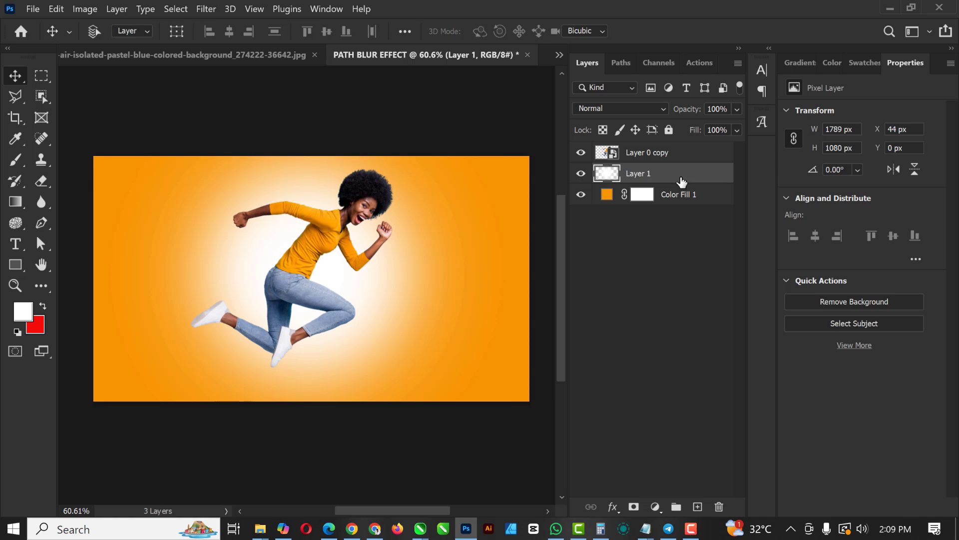
key(ctrl+t)
scroll(443, 201, down, 3)
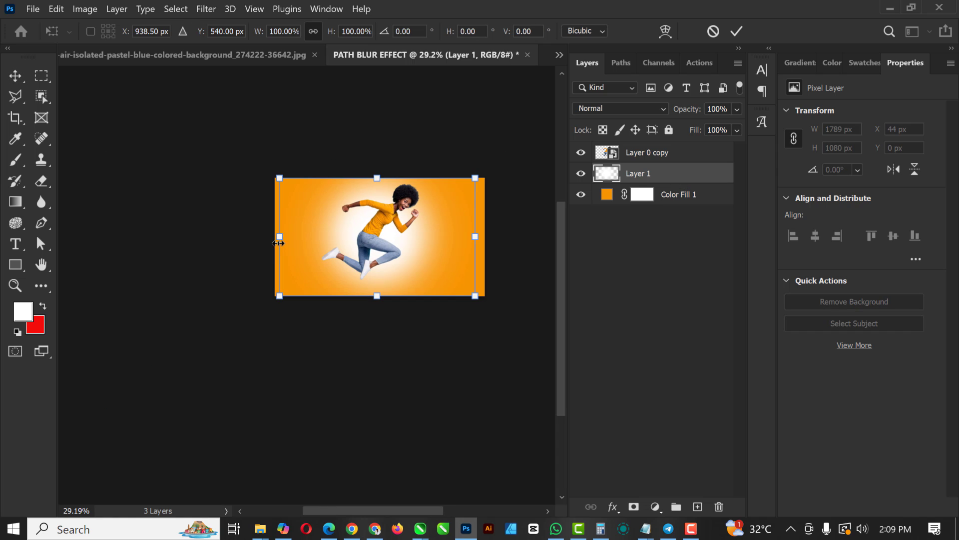
scroll(352, 236, down, 3)
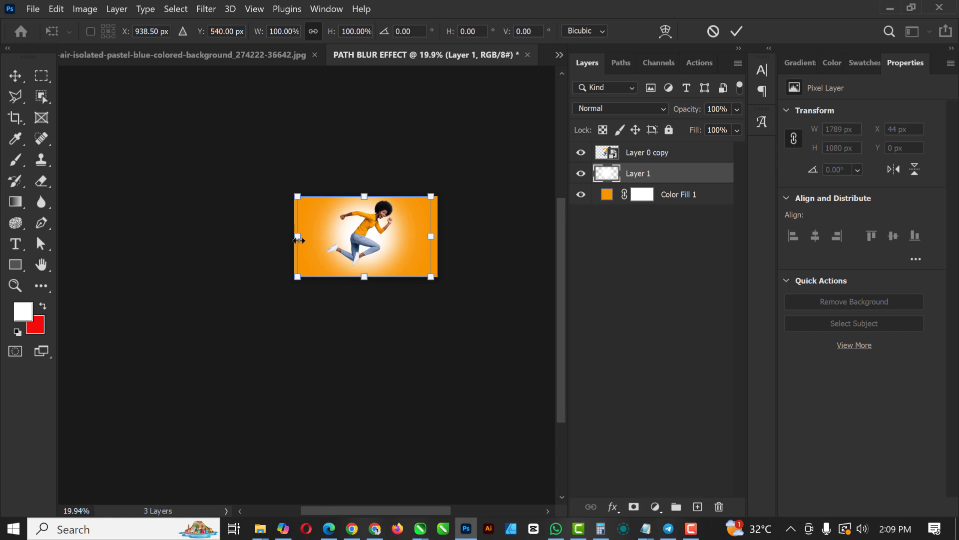
drag(298, 237, 111, 224)
drag(433, 237, 567, 250)
scroll(391, 238, up, 1)
scroll(391, 239, up, 5)
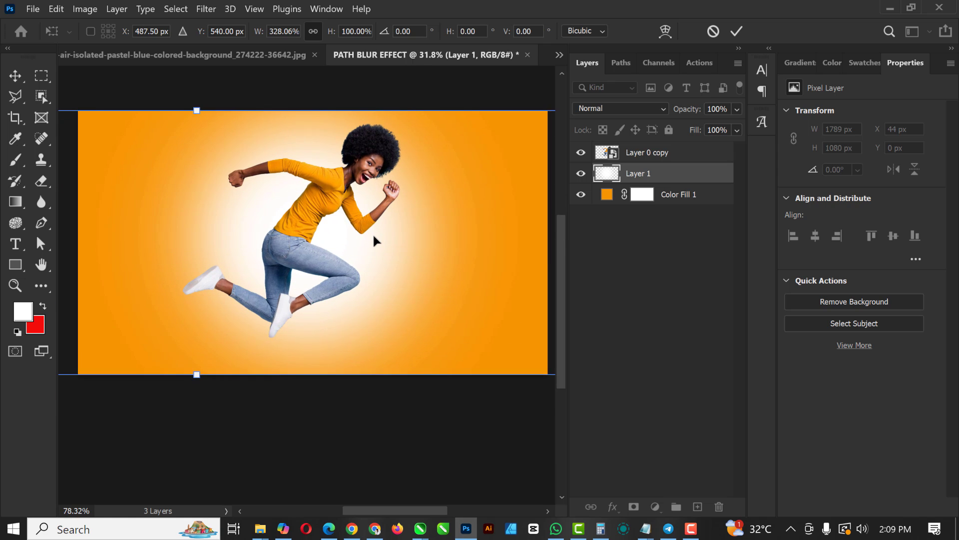
scroll(374, 241, down, 3)
scroll(375, 241, down, 4)
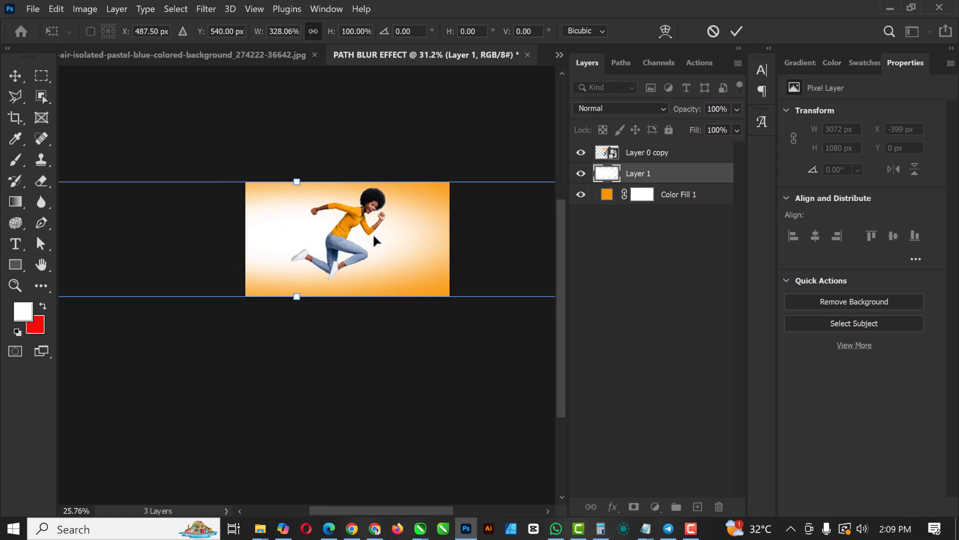
drag(507, 244, 485, 244)
drag(152, 243, 175, 244)
Step: Make the glow slightly taller at top and bottom and commit the 5120 x 1181 px transform
scroll(396, 240, up, 5)
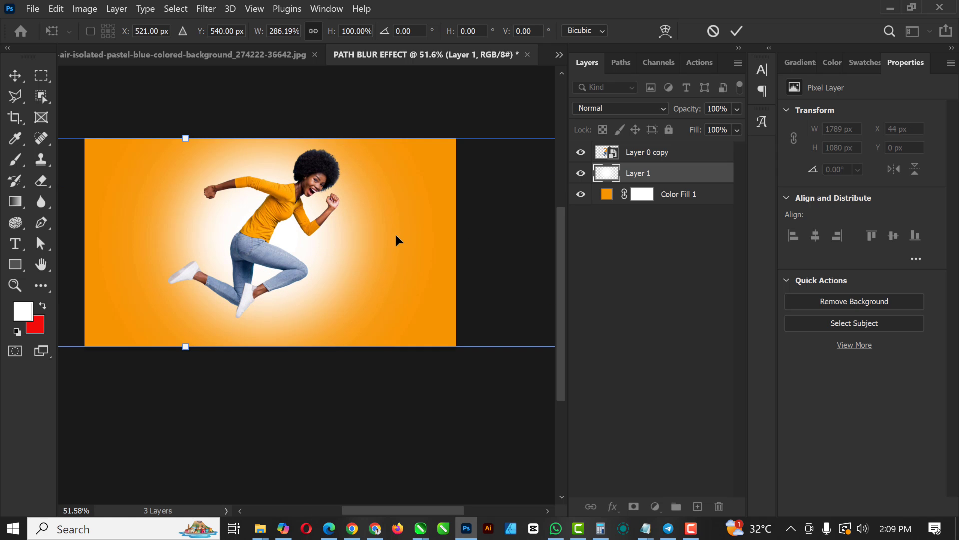
scroll(290, 174, down, 1)
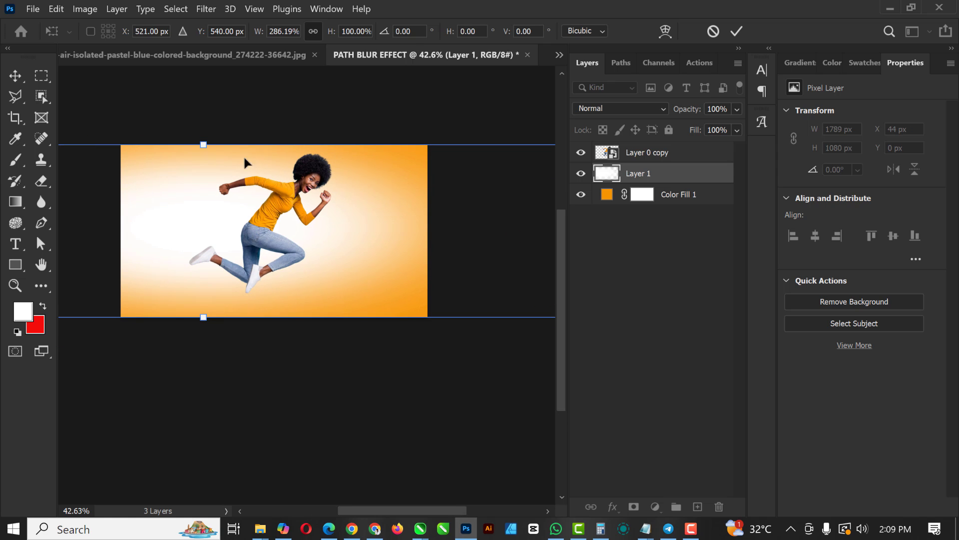
drag(203, 144, 203, 135)
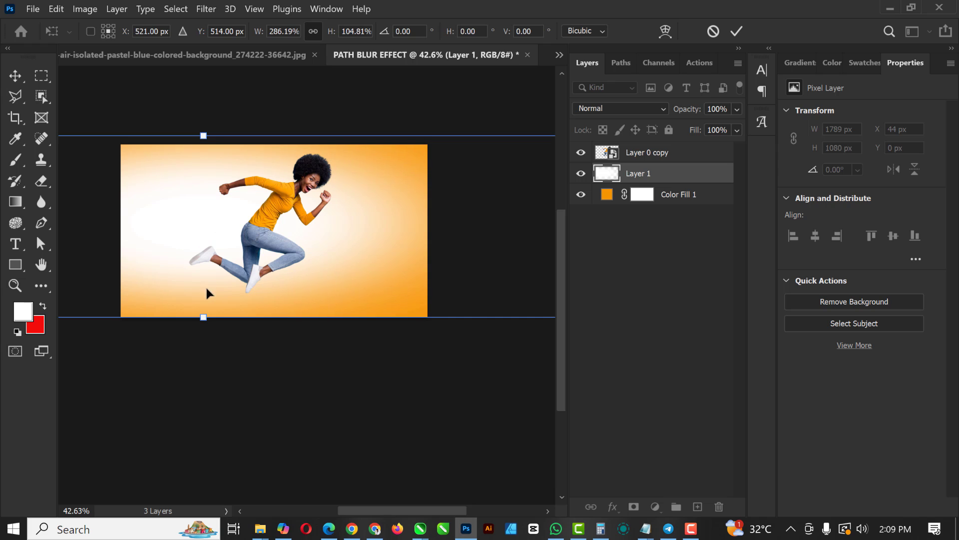
drag(203, 318, 203, 325)
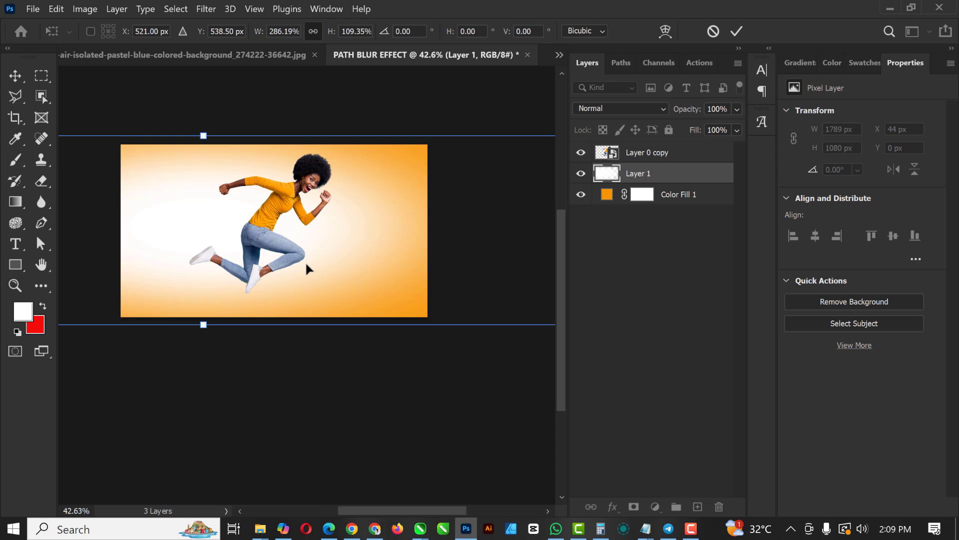
scroll(307, 268, down, 3)
scroll(306, 269, up, 1)
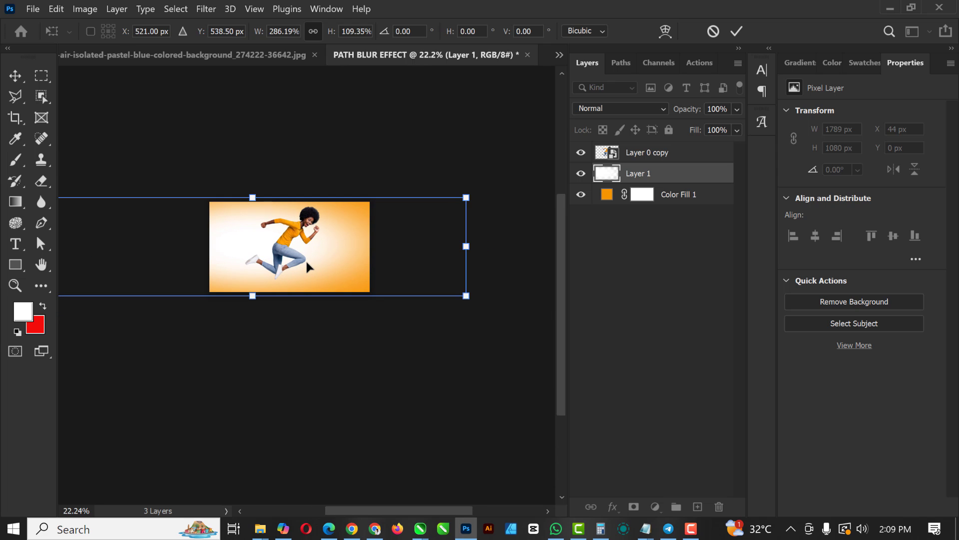
key(Return)
key(ctrl+0)
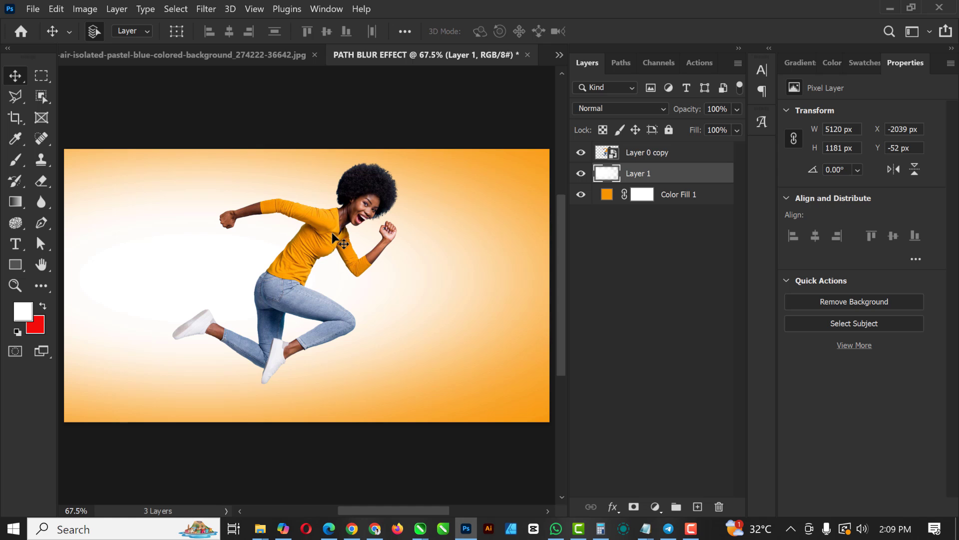
Step: Duplicate the woman's Layer 0 copy into Layer 0 copy 2 and bring up the Blur Gallery filters
scroll(335, 246, down, 2)
scroll(335, 246, up, 3)
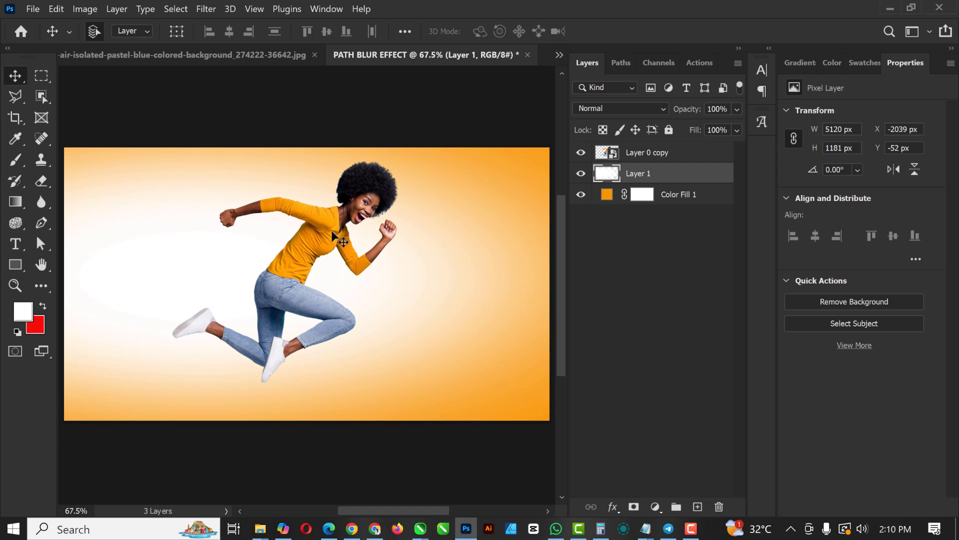
scroll(337, 219, down, 1)
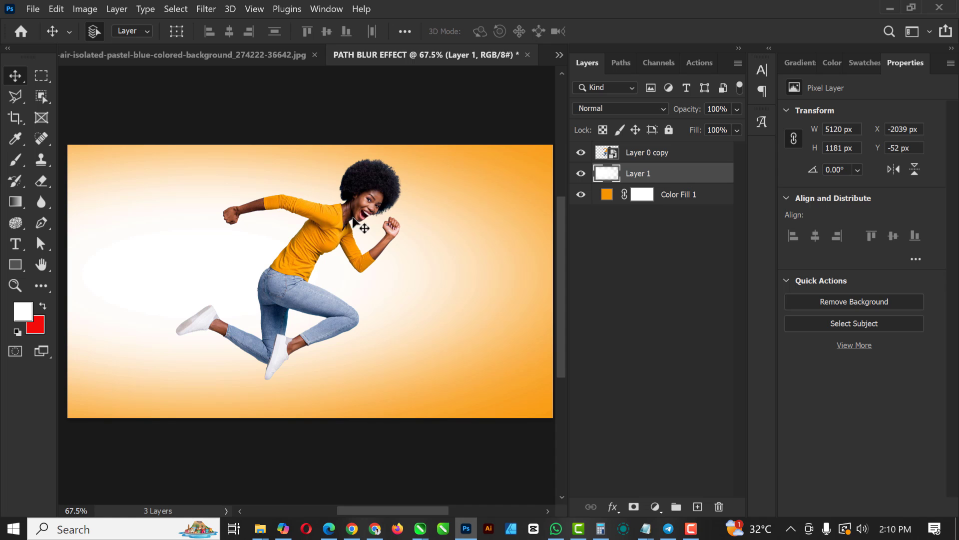
scroll(364, 221, up, 1)
click(666, 153)
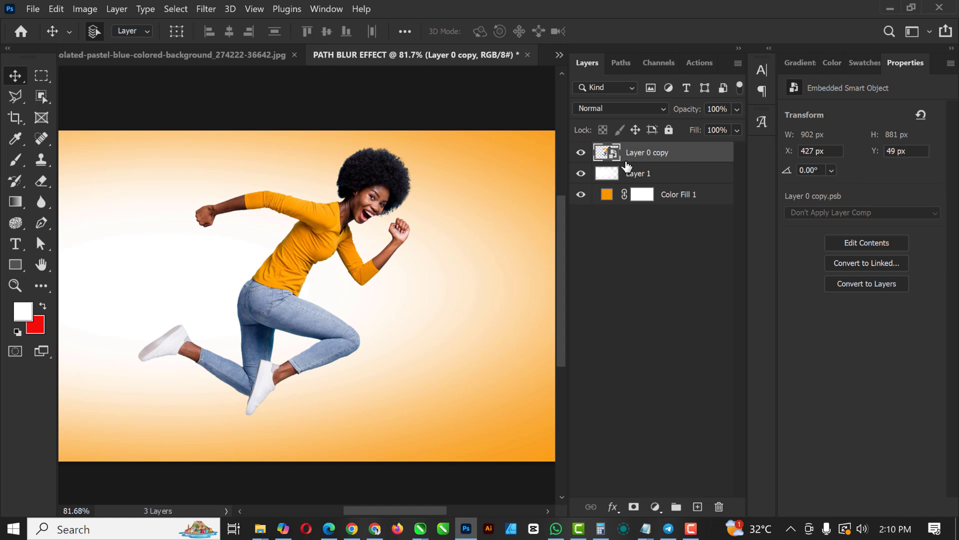
key(ctrl+j)
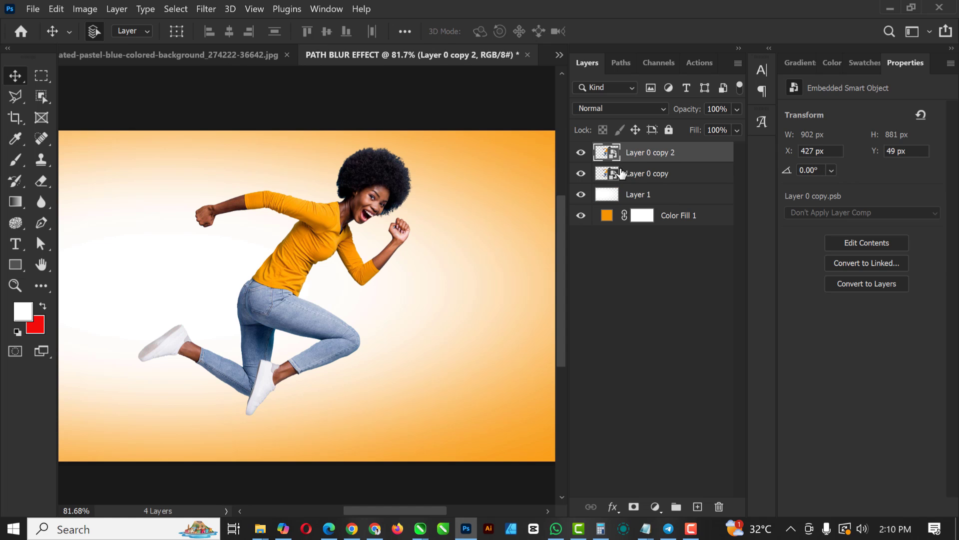
scroll(360, 222, down, 1)
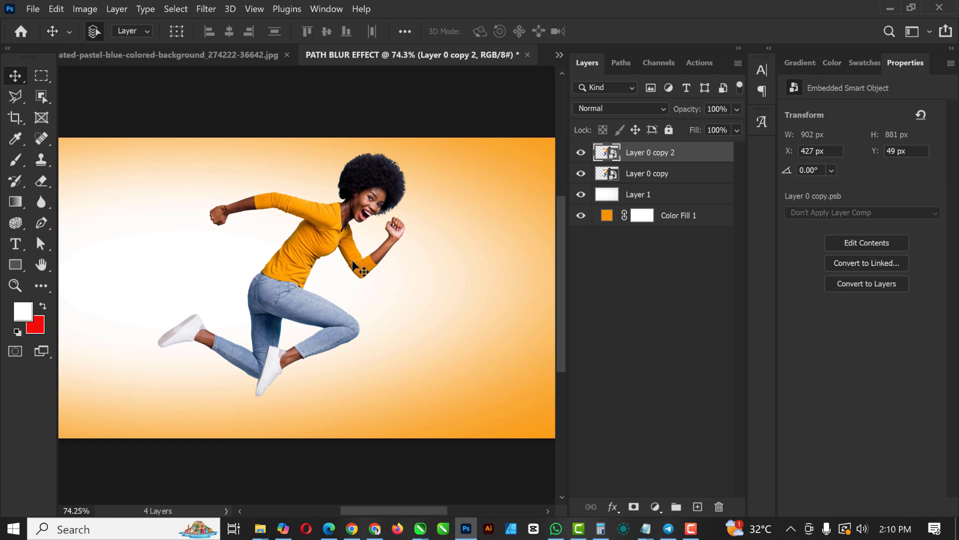
click(207, 9)
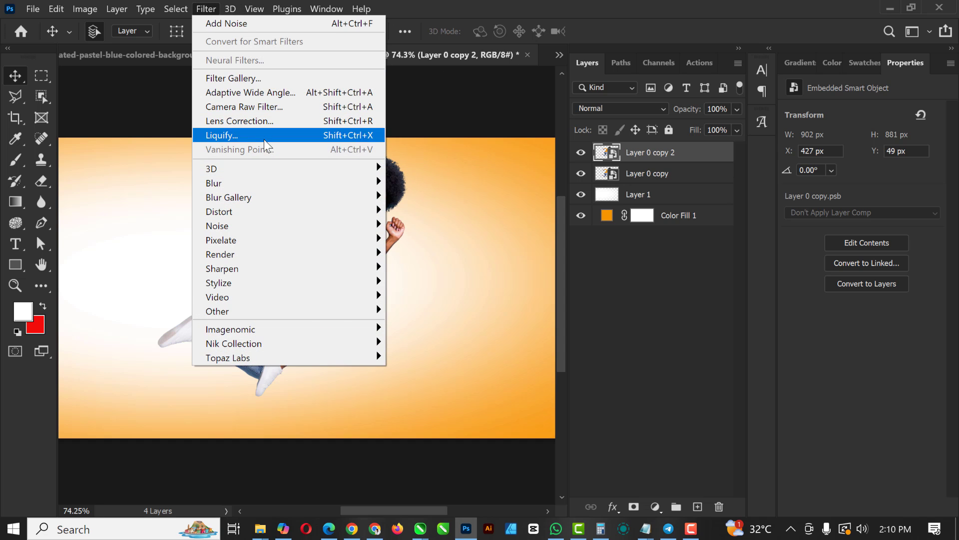
Step: Add a Path Blur running leftward across her torso, with Centered Blur off and Speed 120%
mouse_move(250, 200)
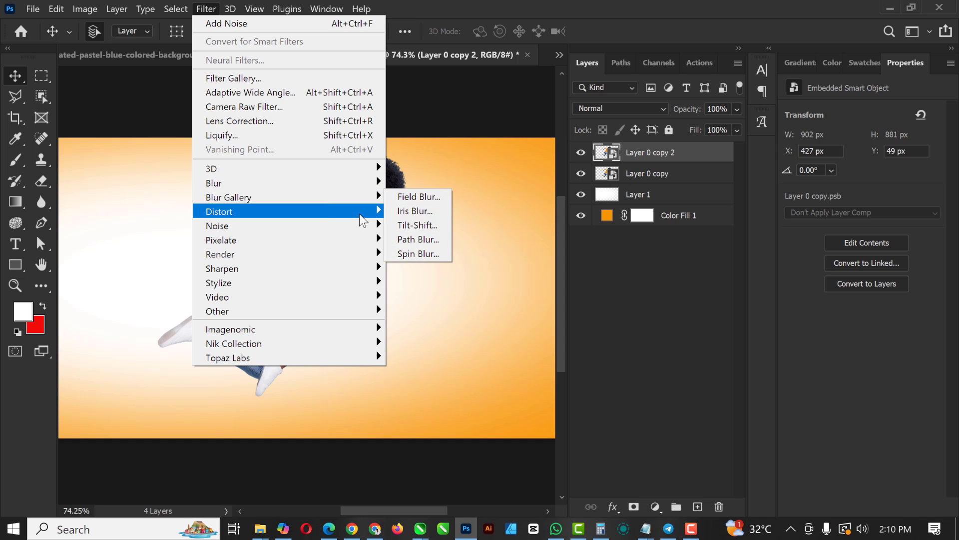
click(412, 240)
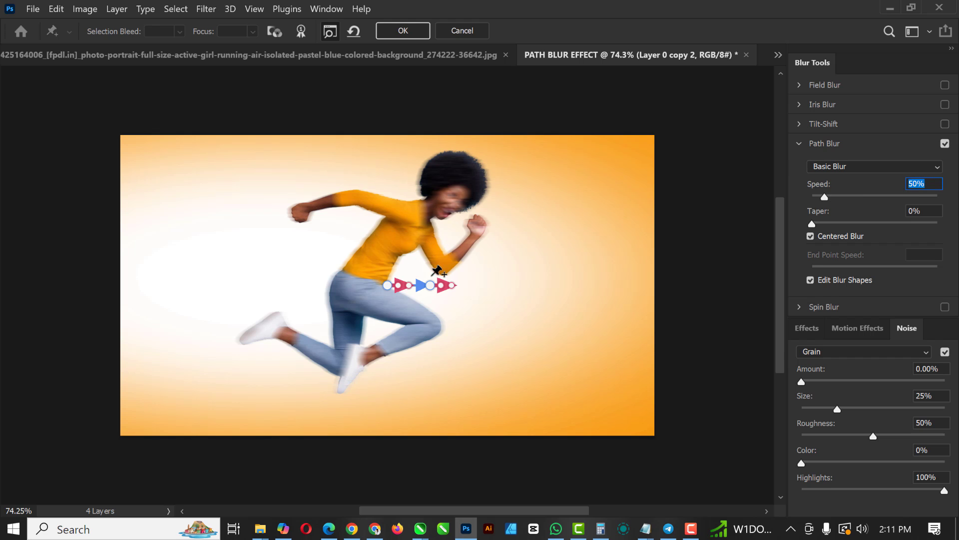
drag(388, 285, 396, 229)
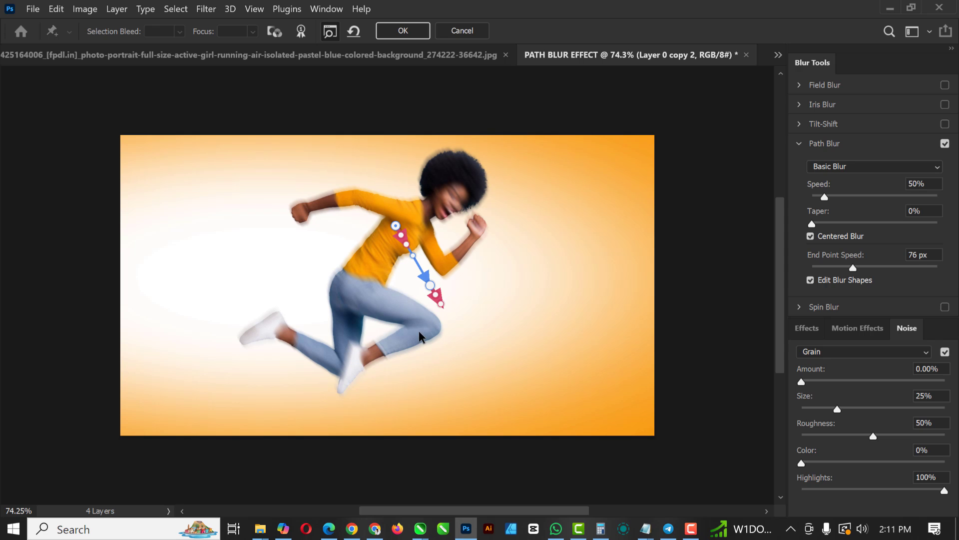
click(810, 237)
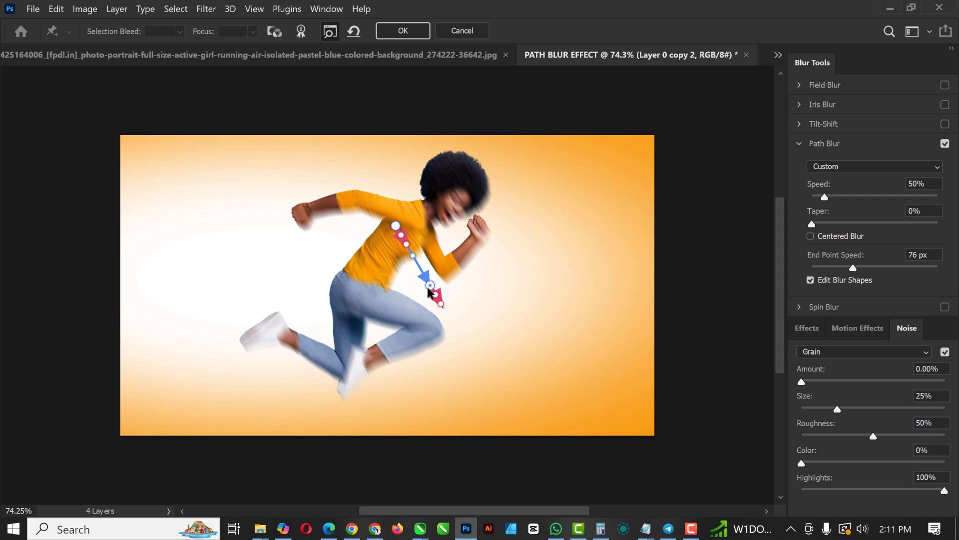
drag(428, 289, 296, 227)
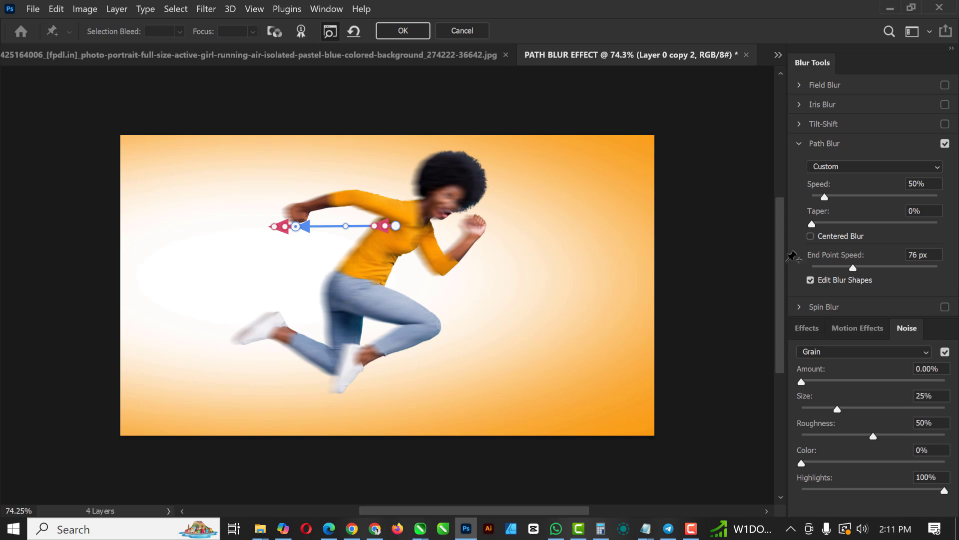
click(841, 194)
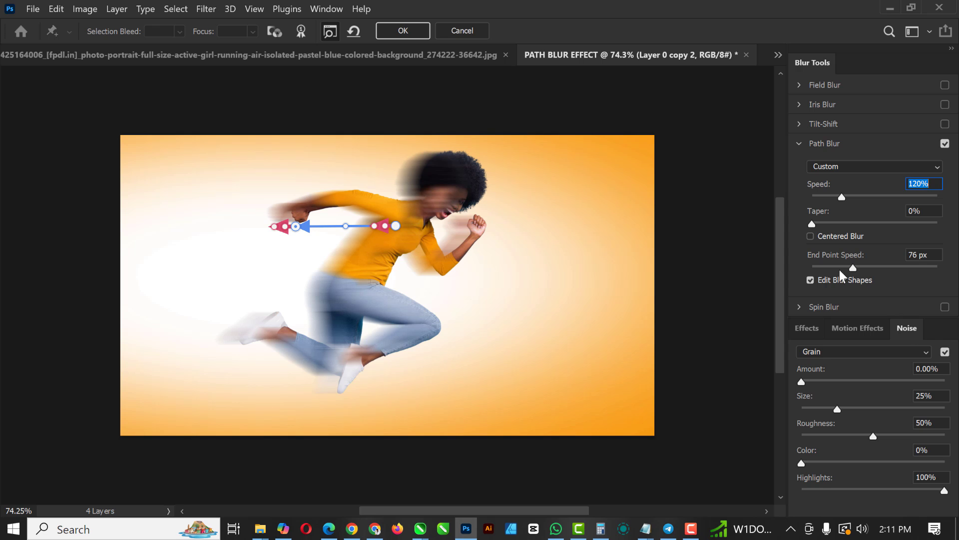
click(811, 278)
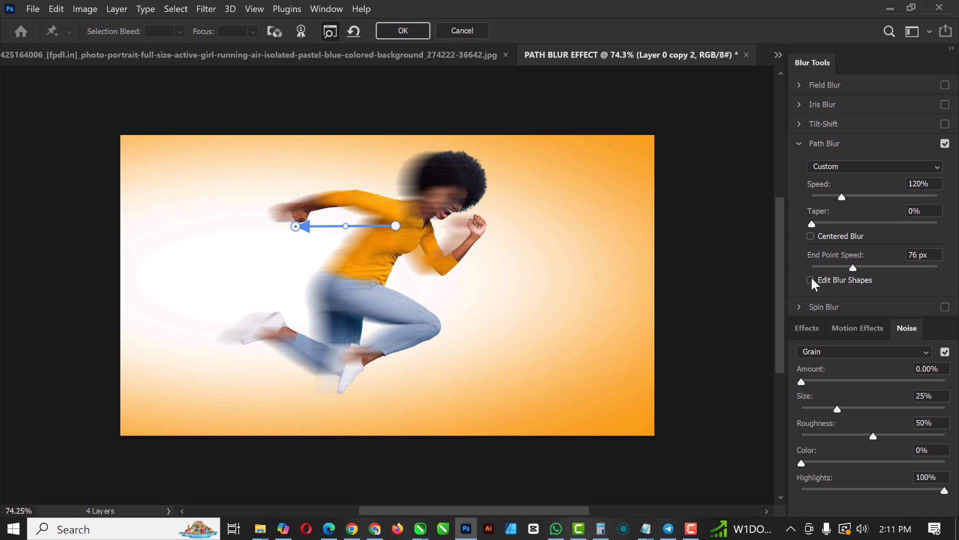
click(811, 280)
Step: Lengthen the end blur trail leftward, bend it into an arc, and apply the path blur
drag(269, 226, 205, 231)
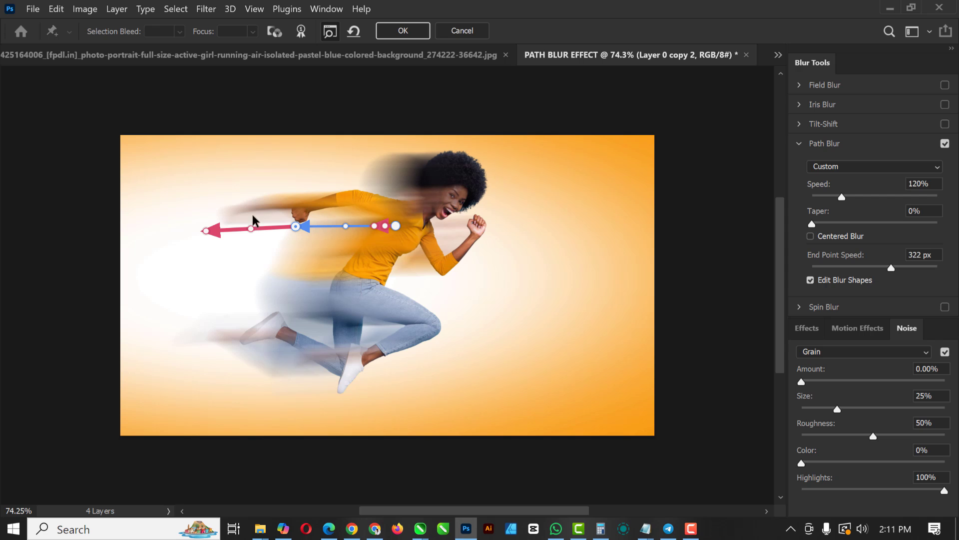
drag(251, 229, 253, 200)
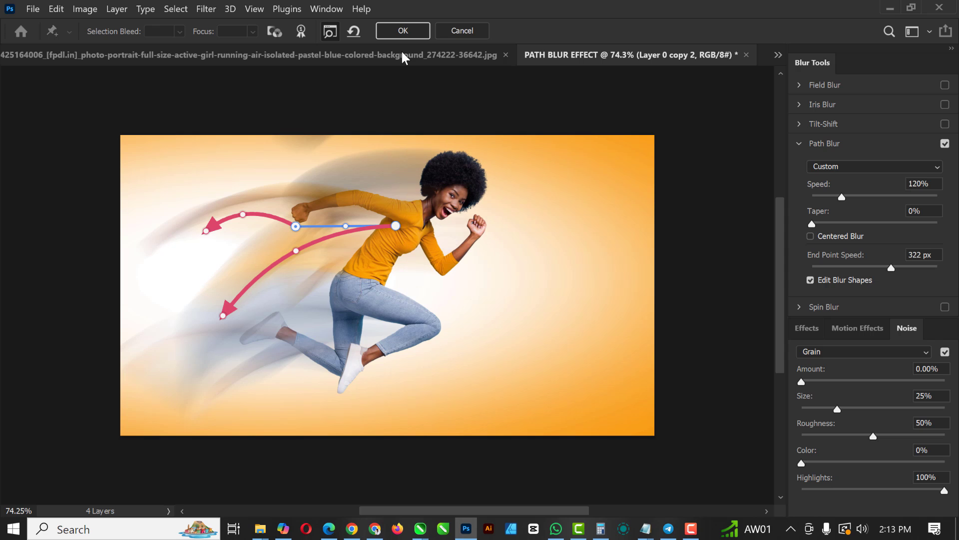
click(411, 28)
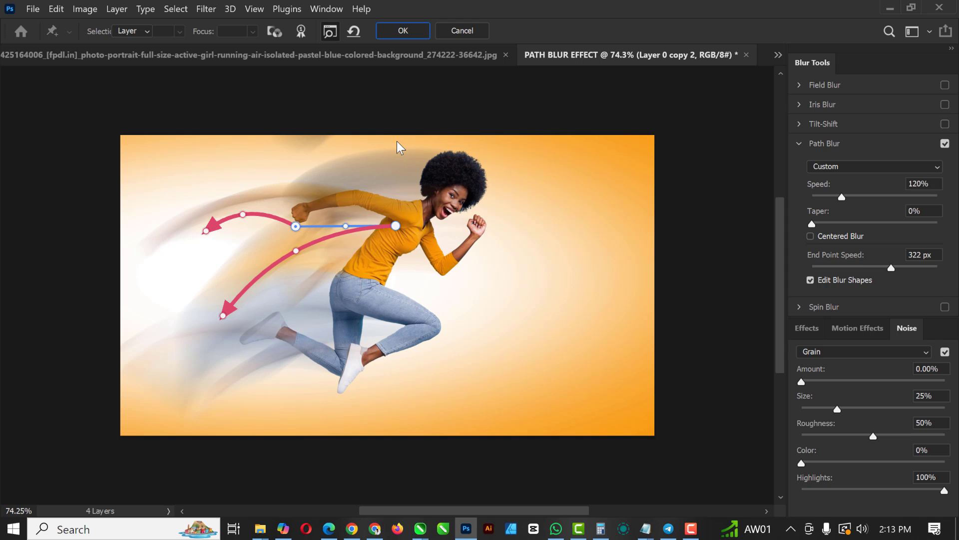
Step: Duplicate Layer 0 copy into Layer 0 copy 3 and start a Path Blur on it
click(646, 209)
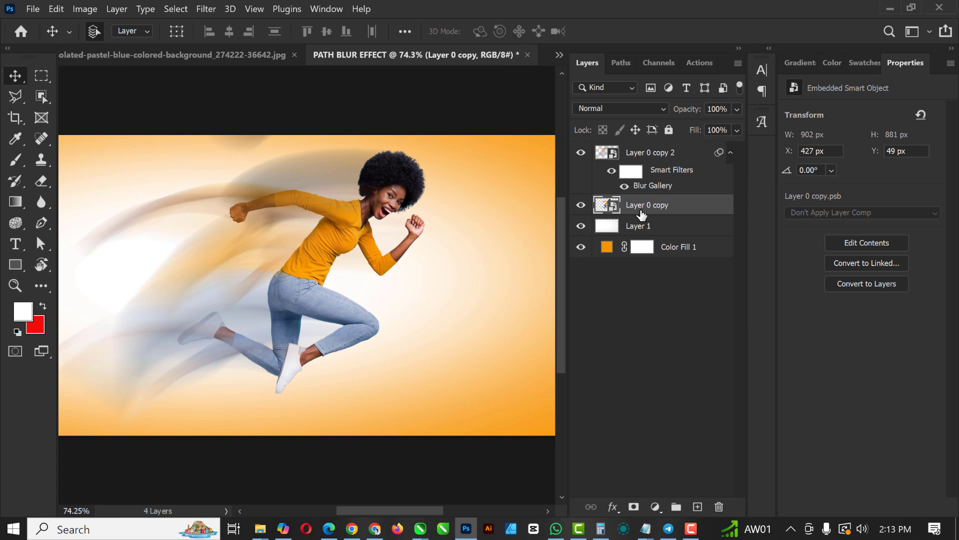
key(ctrl+j)
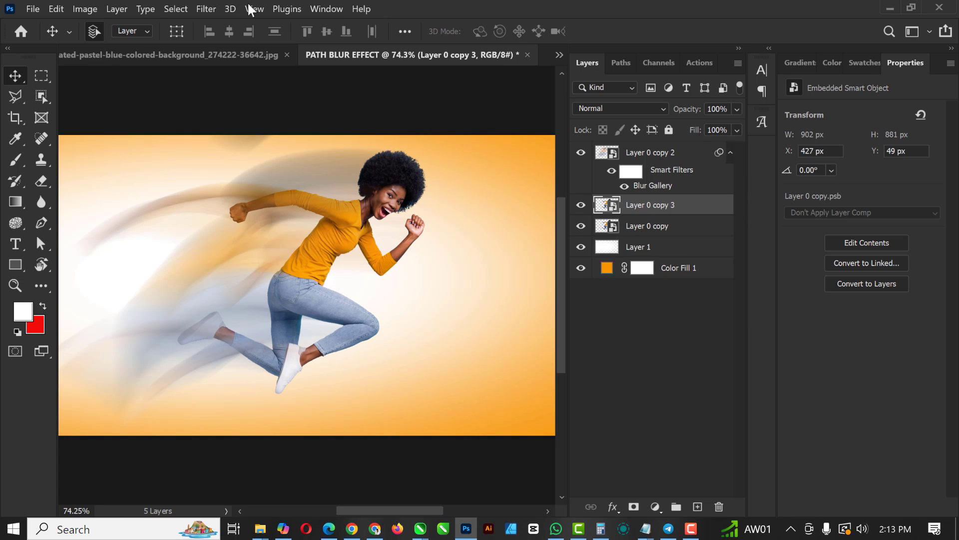
click(206, 9)
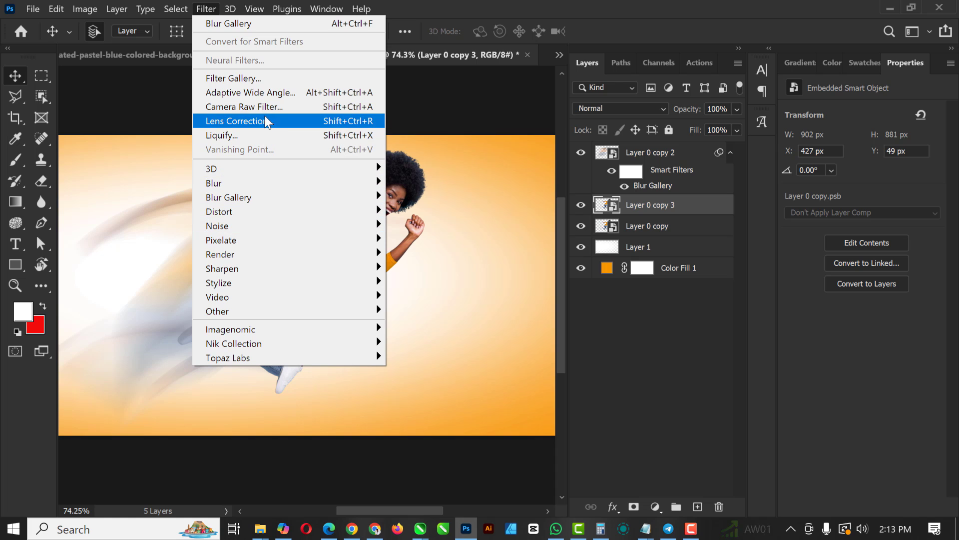
mouse_move(252, 197)
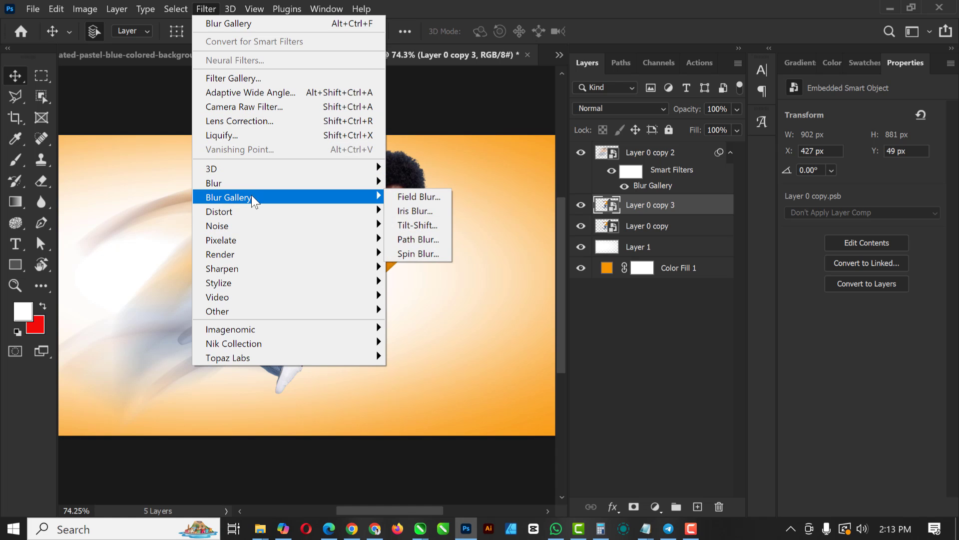
click(419, 239)
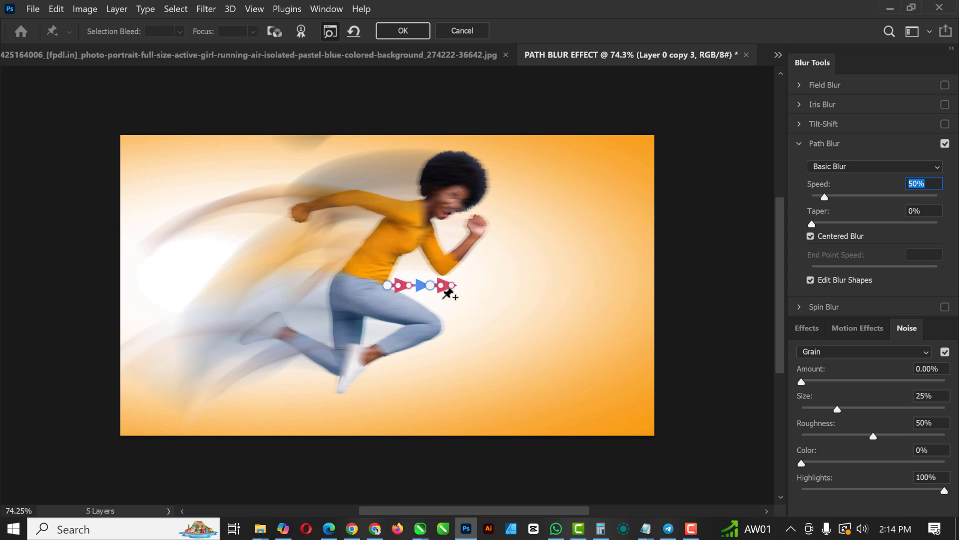
Step: Run the new path blur from her knee toward the lower left, with Centered Blur turned off
click(811, 280)
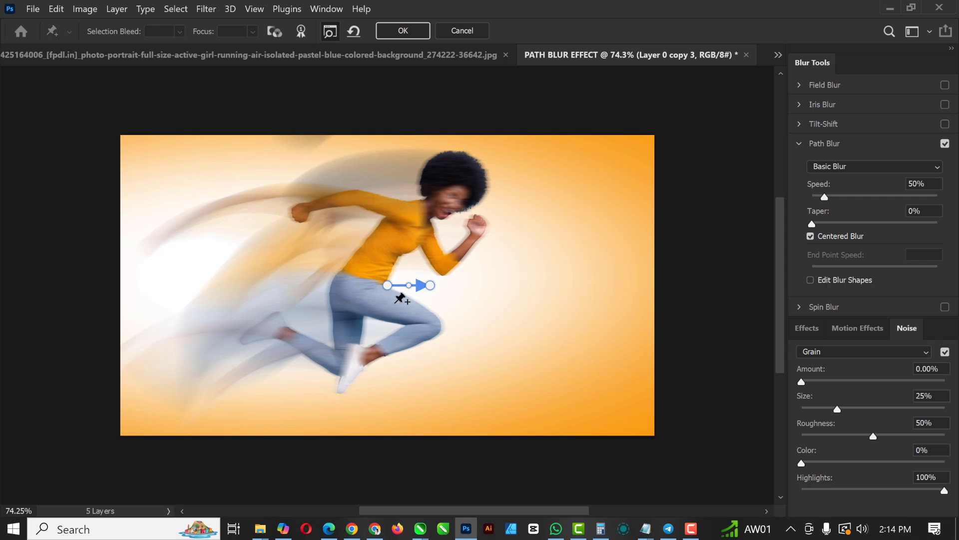
drag(387, 286, 437, 326)
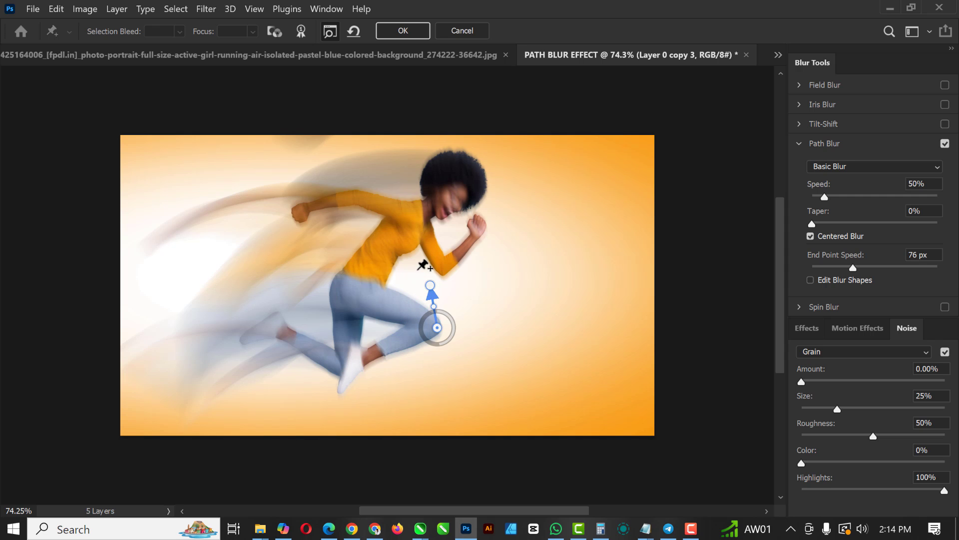
drag(430, 285, 424, 286)
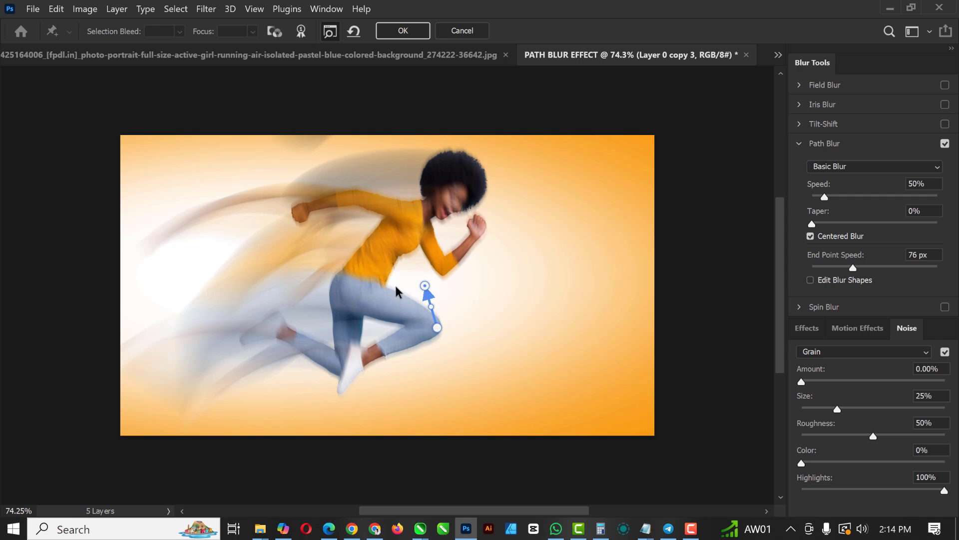
drag(352, 293, 162, 297)
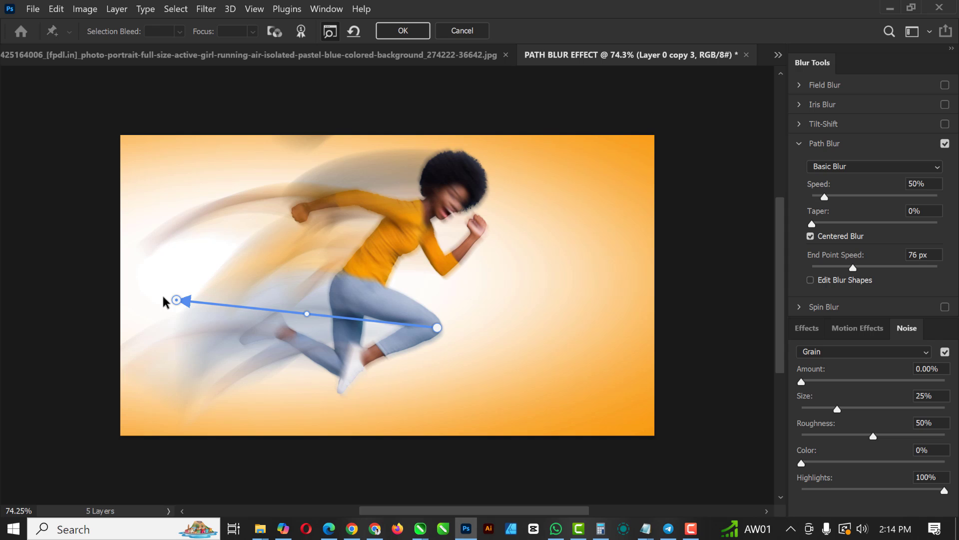
click(810, 237)
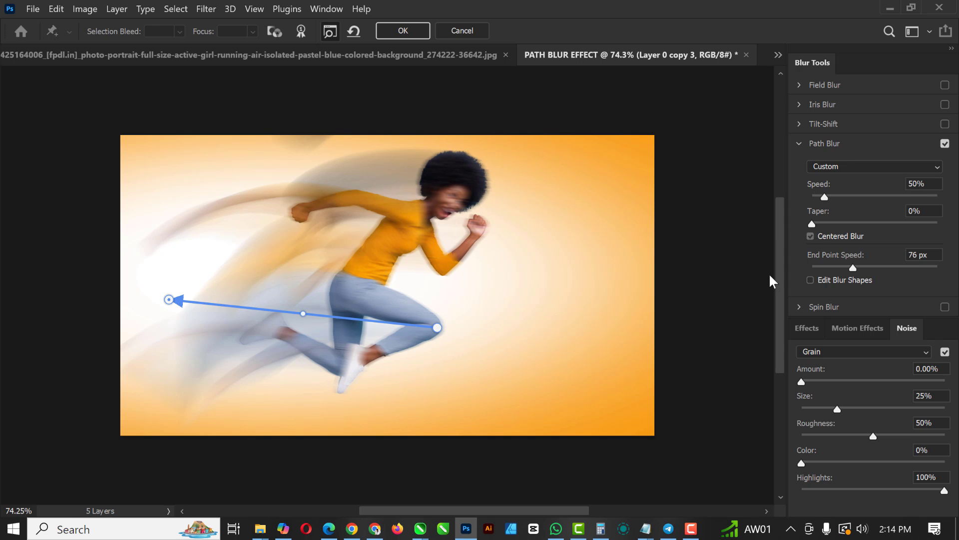
click(810, 279)
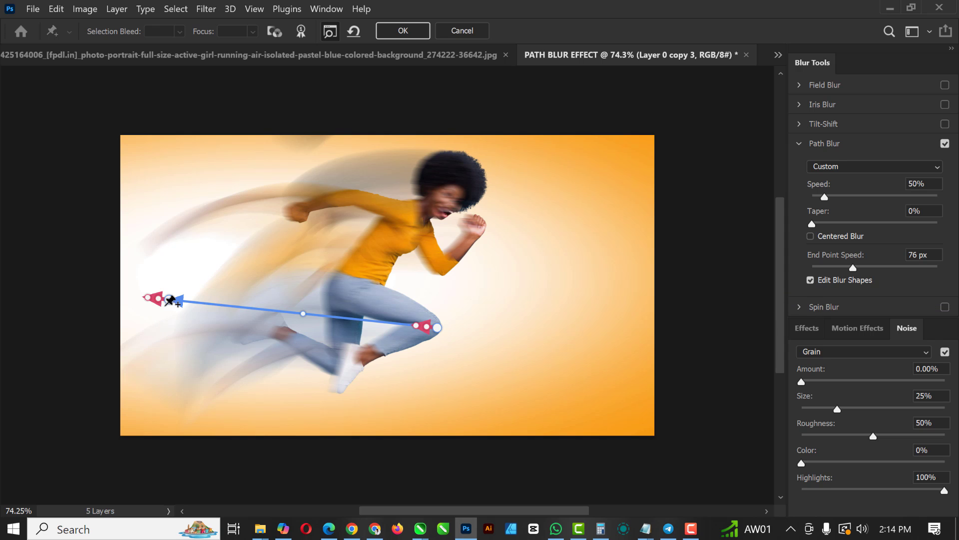
Step: Stretch the end trail up and left and curve the knee-to-left blur path into an arc
drag(146, 298, 49, 281)
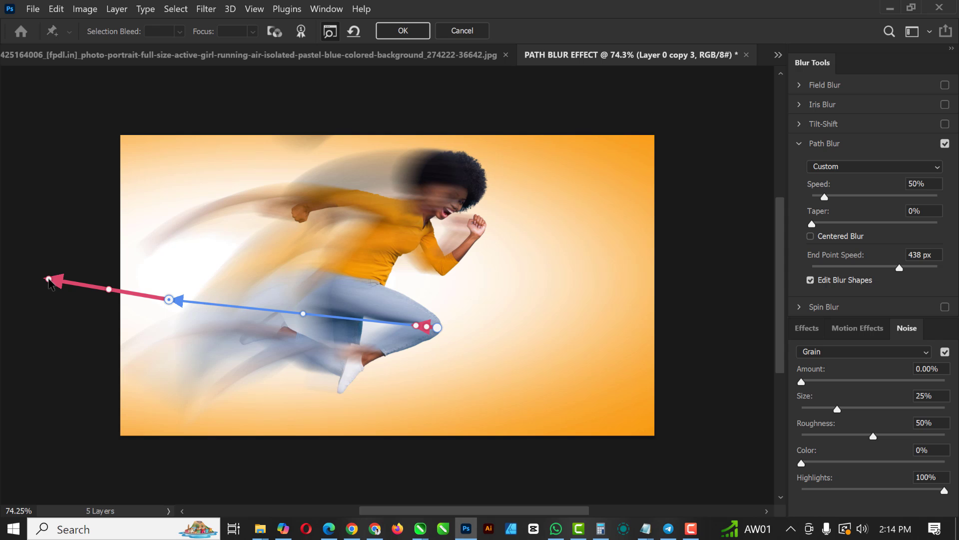
drag(52, 282, 50, 280)
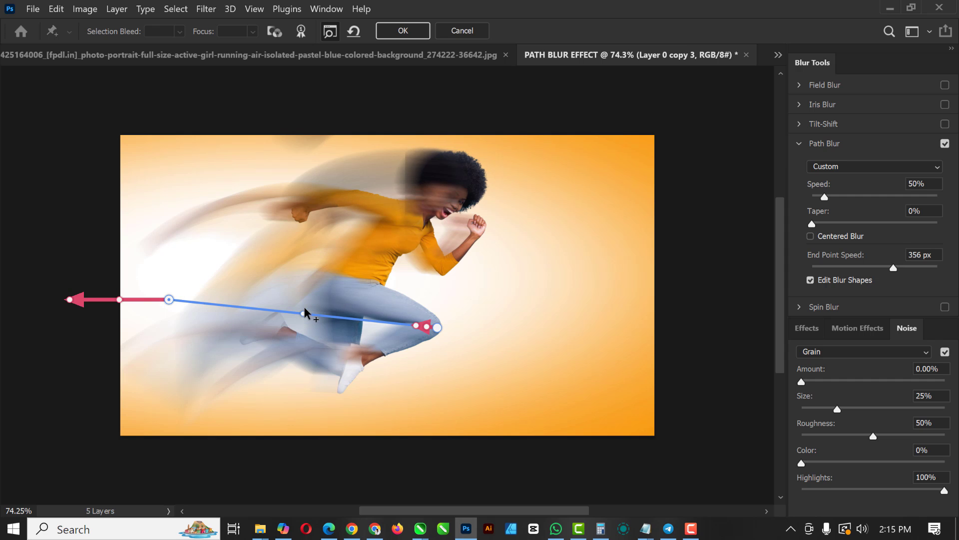
drag(303, 312, 304, 285)
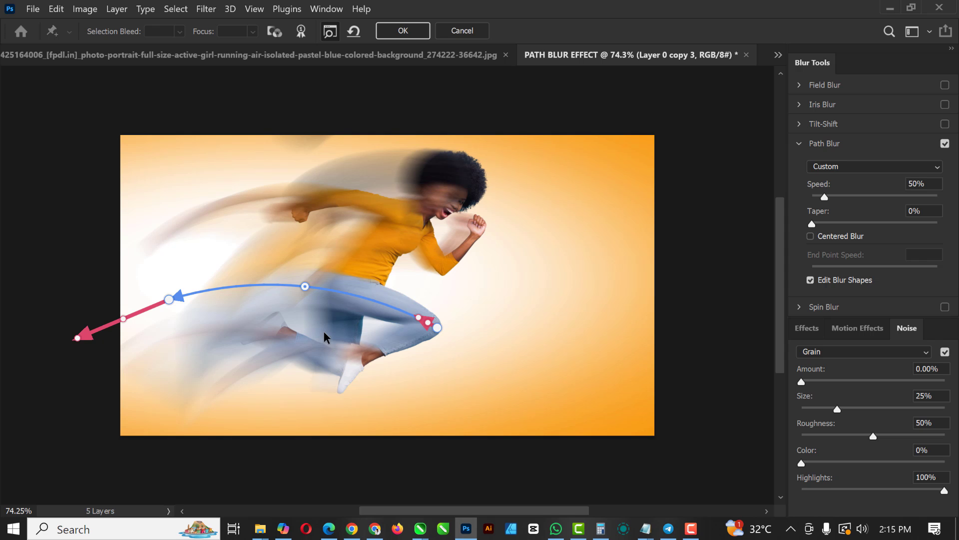
Step: Add a second curved trail from her knee up across her body and commit the blur
click(433, 325)
drag(421, 322, 357, 330)
drag(248, 385, 232, 322)
drag(229, 282, 217, 221)
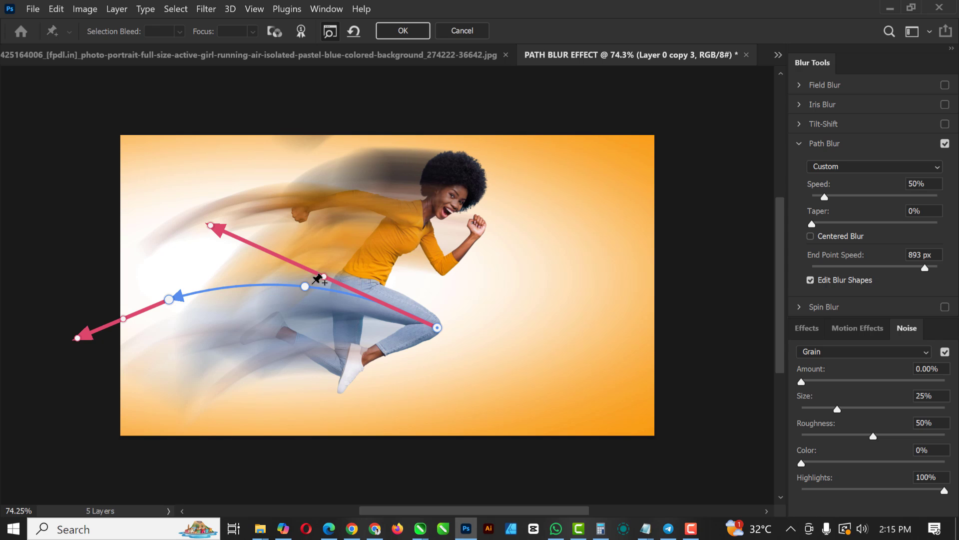
drag(333, 270, 357, 236)
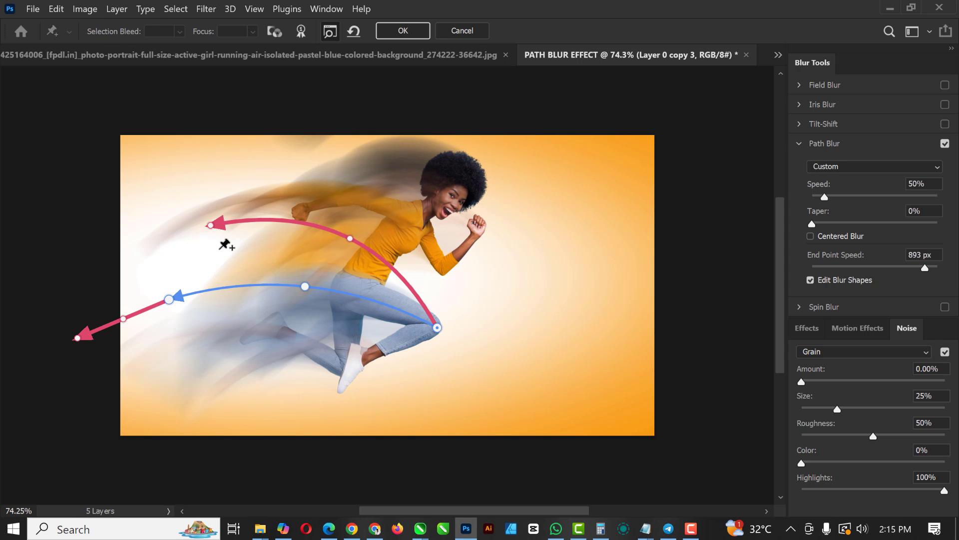
key(Return)
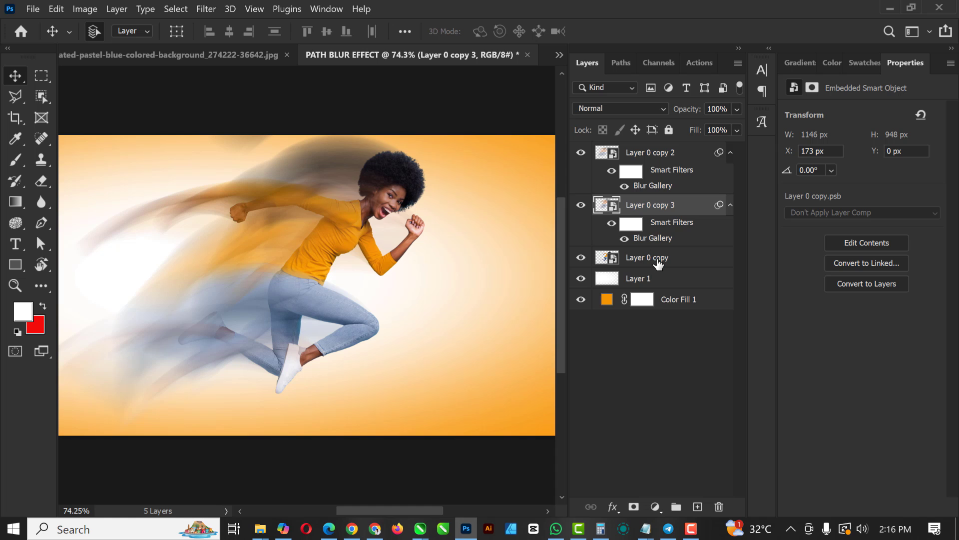
Step: Nudge the runner and both trail layers a few pixels to the right
click(659, 262)
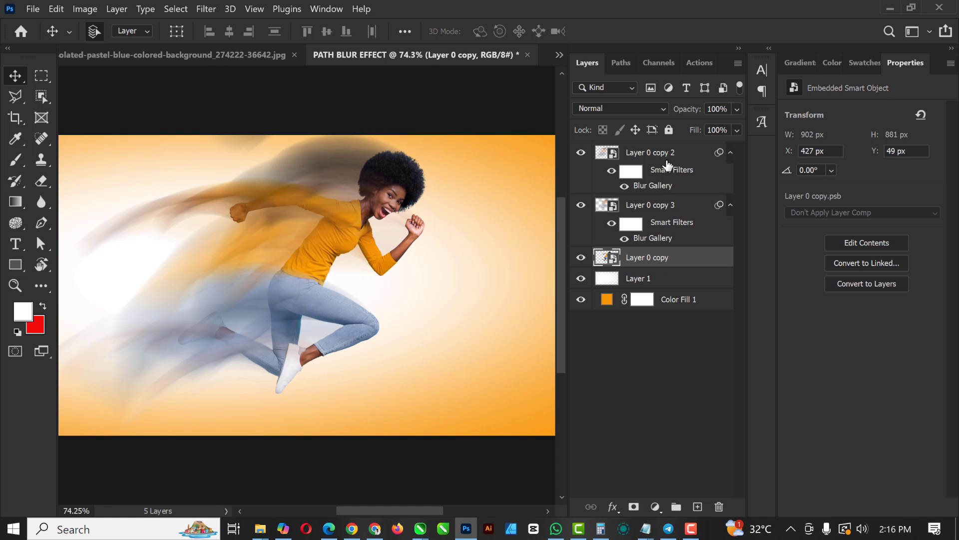
shift+click(667, 161)
key(Right)
key(Right)
key(Right)
key(Right)
key(Right)
key(Right)
key(Right)
key(Right)
key(Right)
key(Right)
key(Right)
key(Right)
key(Right)
key(Right)
key(Right)
key(Right)
key(Right)
key(Right)
key(Right)
key(Right)
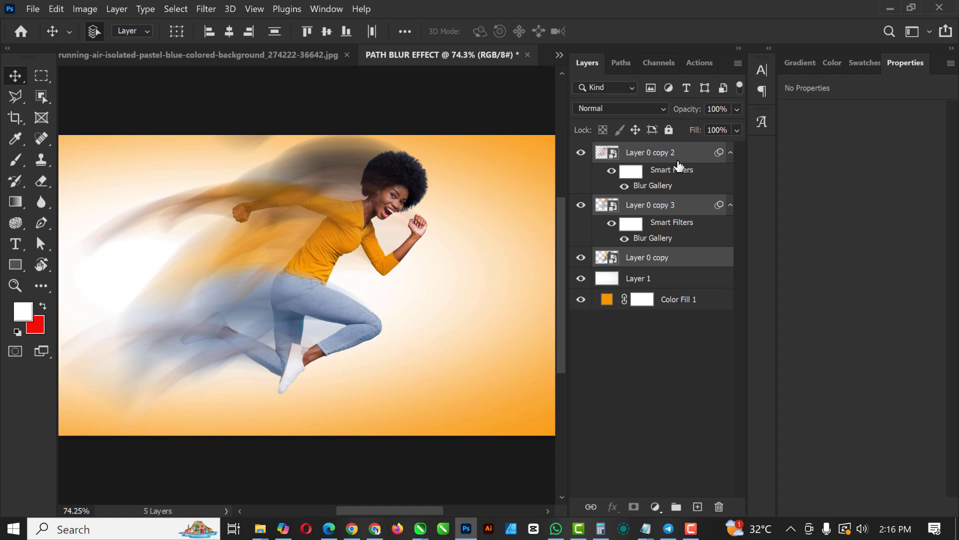
key(Right)
key(Right)
key(Right)
key(Right)
key(Right)
key(Right)
key(Right)
key(Right)
key(Right)
key(Right)
key(Right)
key(Right)
key(Right)
key(Right)
key(Right)
key(Right)
key(Right)
key(Right)
key(Right)
key(Right)
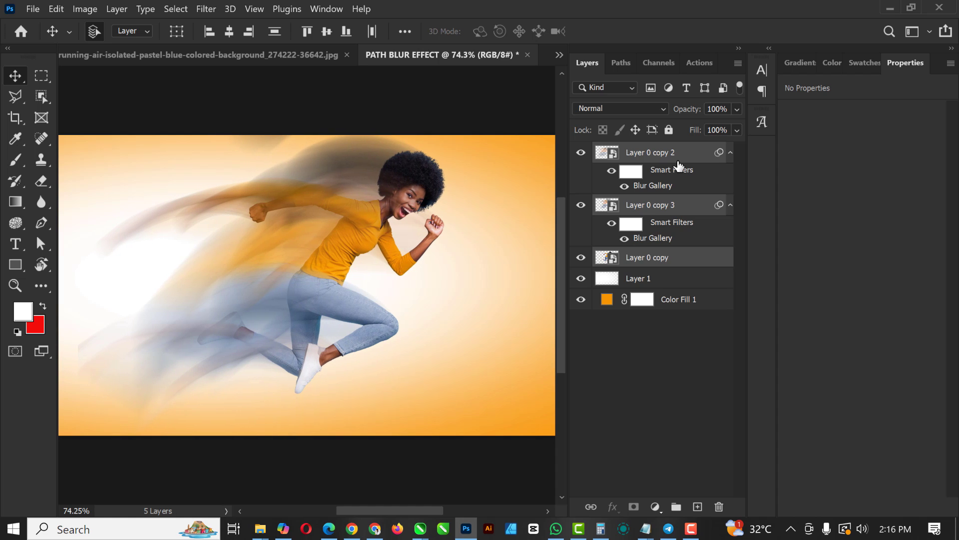
key(Right)
key(Right)
key(Right)
key(Right)
key(Right)
key(Right)
key(Right)
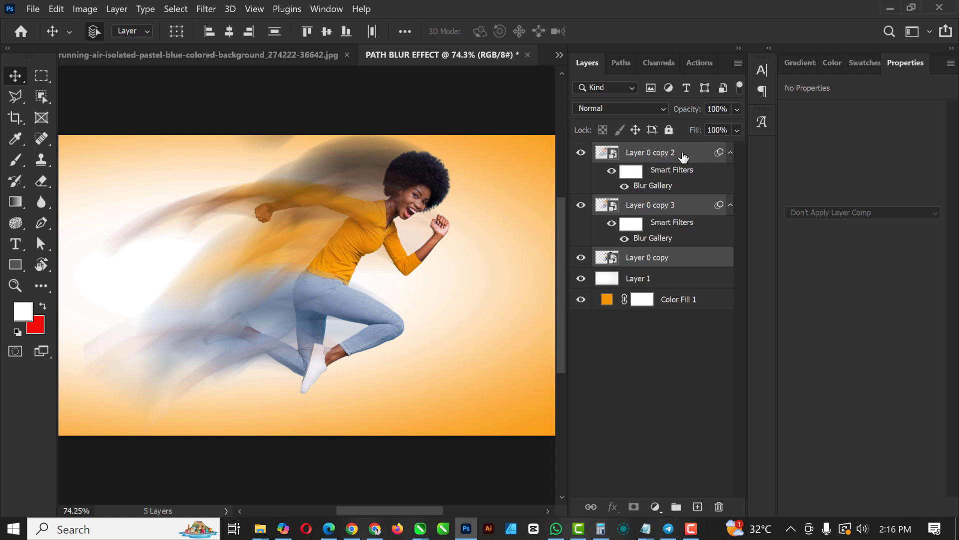
Step: Duplicate Layer 0 copy 2 into Layer 0 copy 4 and group the three trail layers as Group 1
click(696, 157)
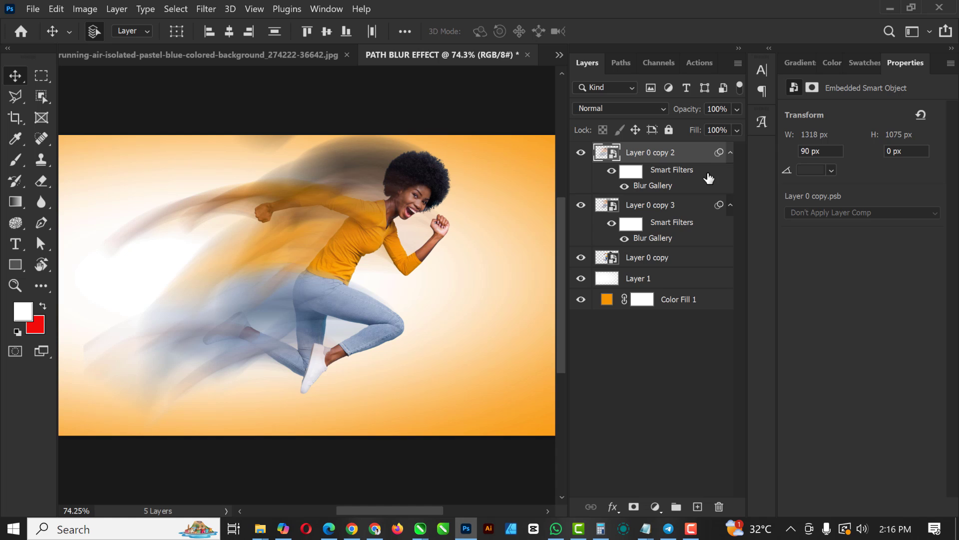
key(ctrl+j)
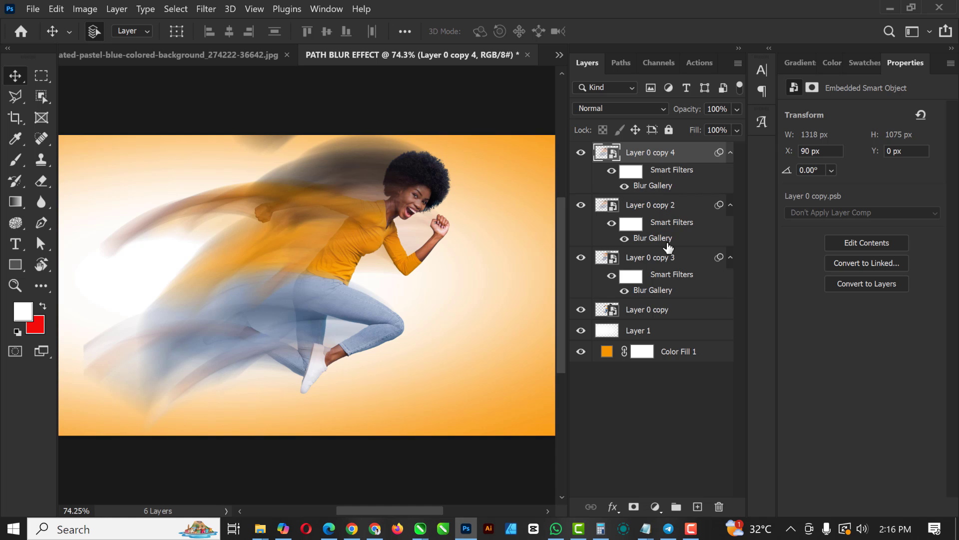
click(660, 258)
shift+click(656, 153)
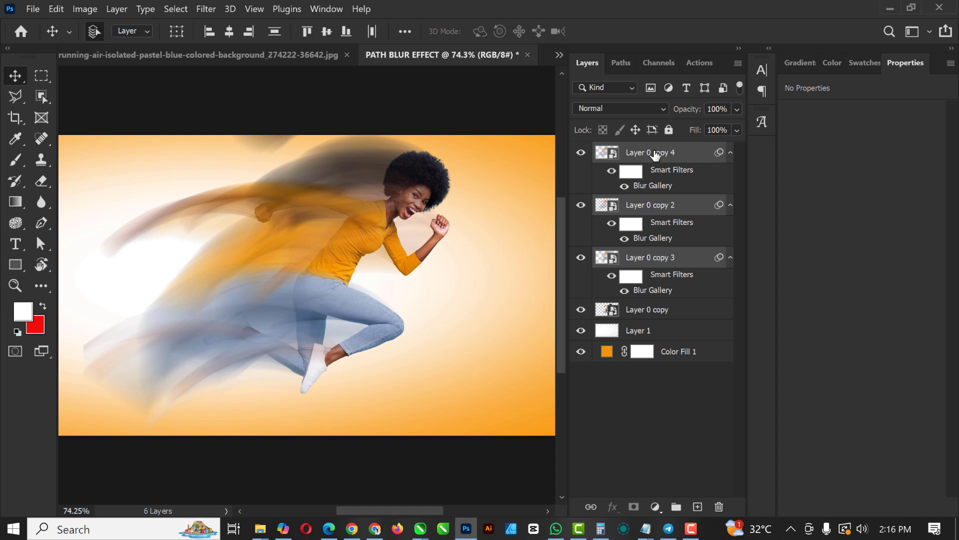
key(ctrl+g)
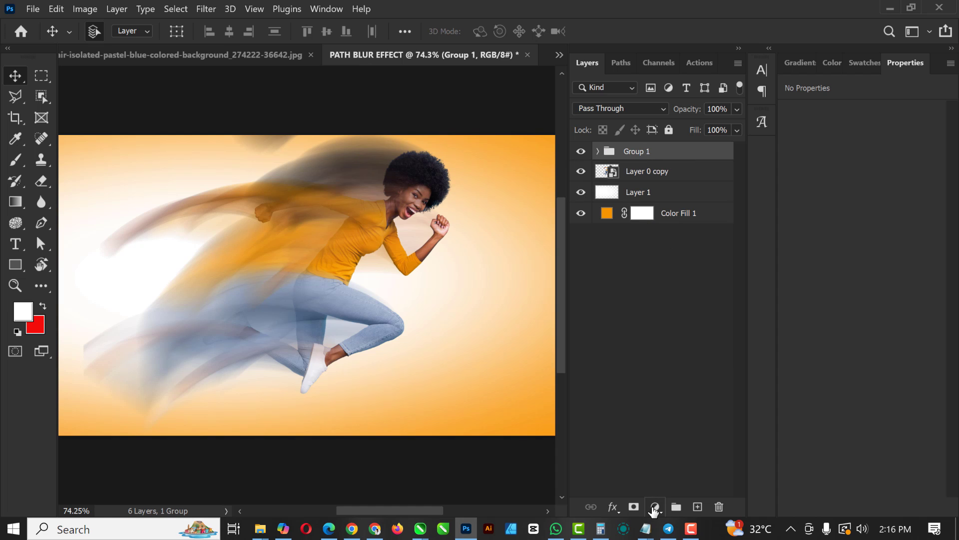
Step: Add a Gradient Map adjustment in Screen mode, clipped to Group 1
click(655, 507)
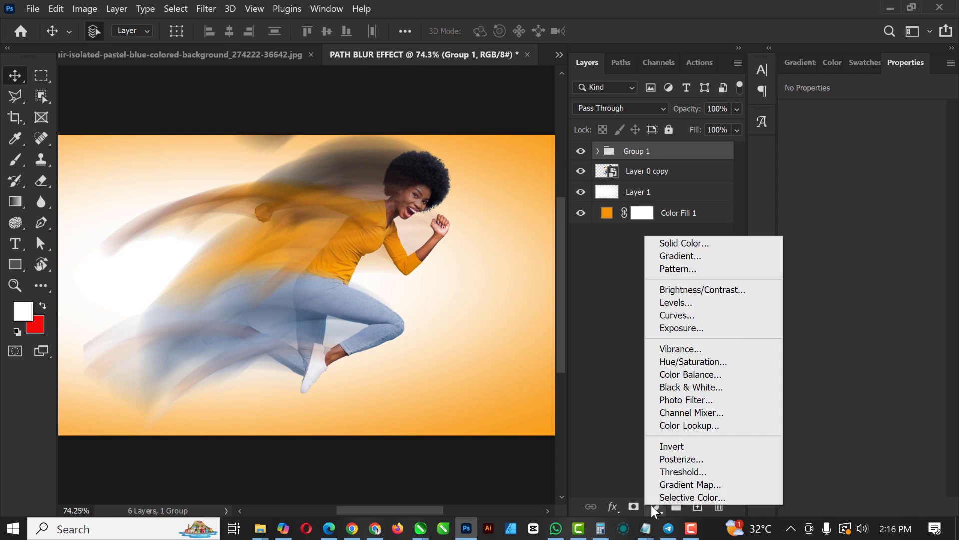
click(700, 485)
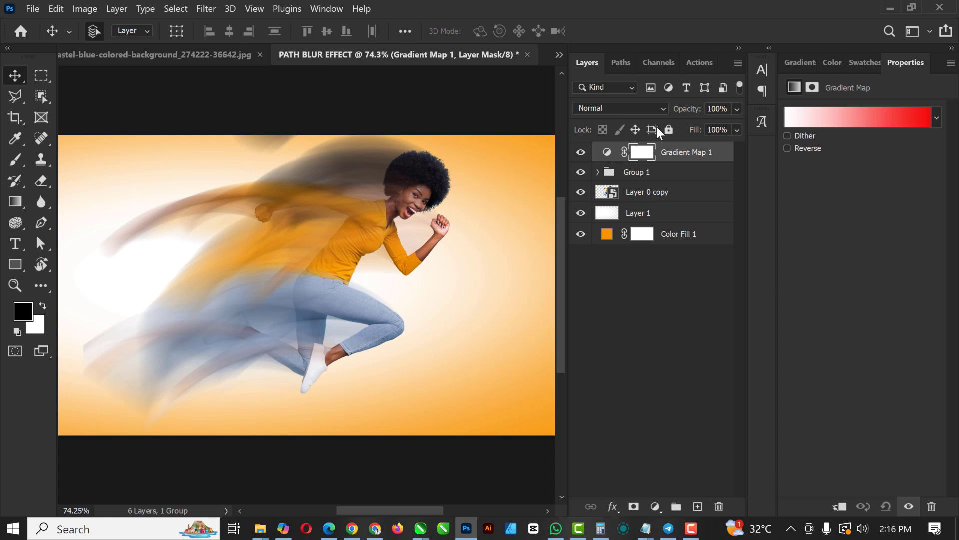
click(638, 110)
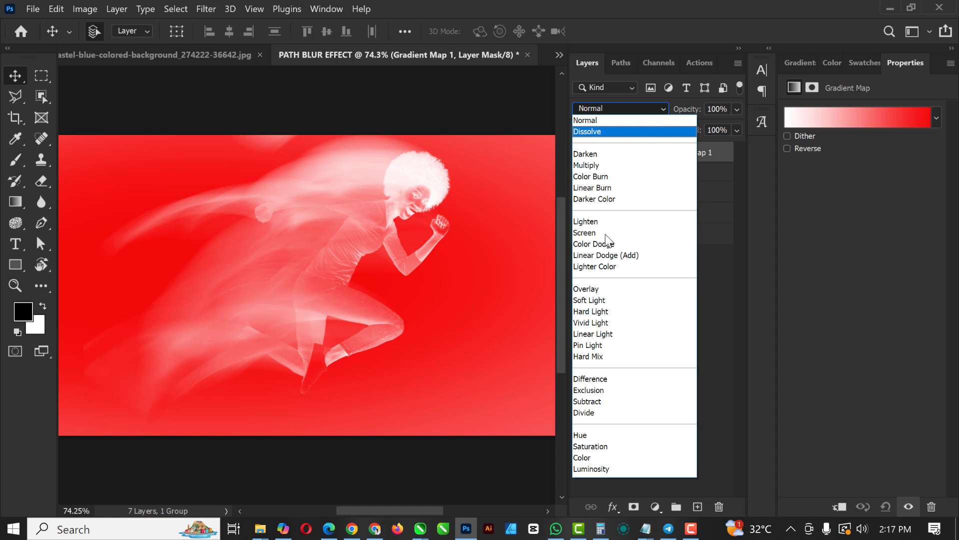
click(605, 233)
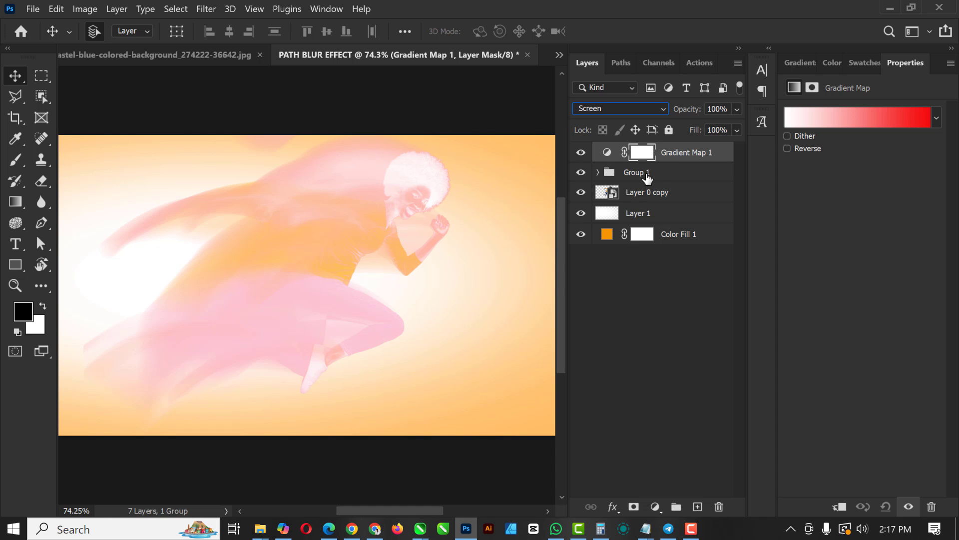
right_click(718, 155)
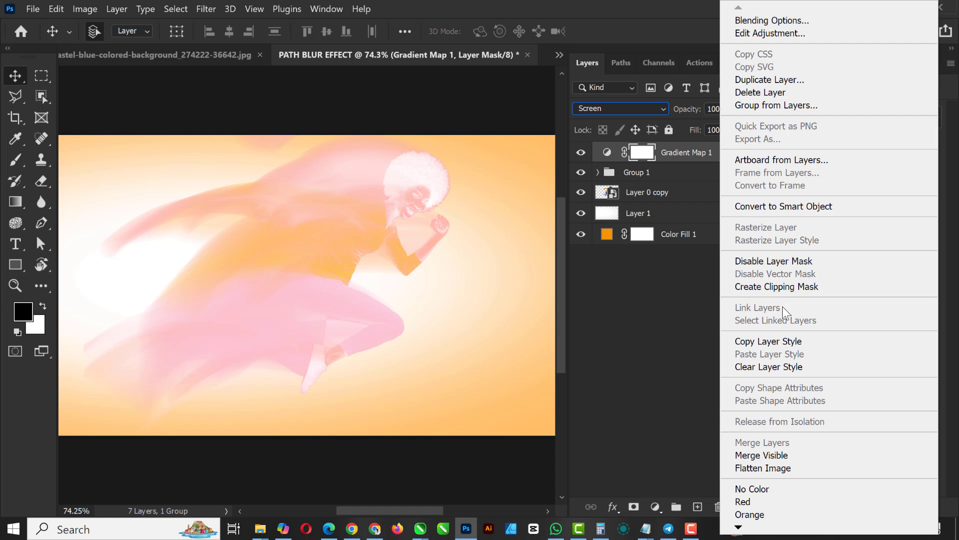
click(784, 287)
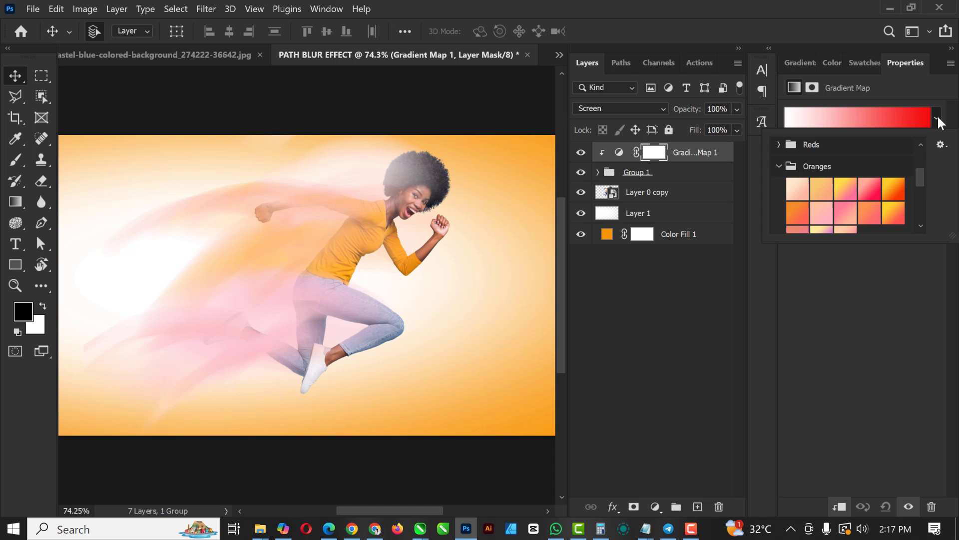
Step: Give Gradient Map 1 the yellow-to-red Oranges preset, Linear Dodge (Add) blending and 85% opacity
click(895, 187)
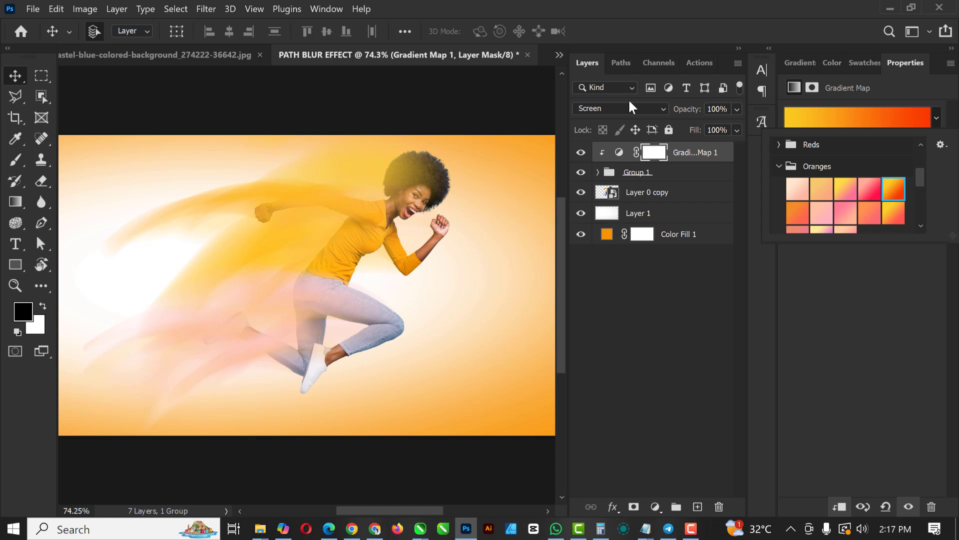
click(894, 215)
click(894, 188)
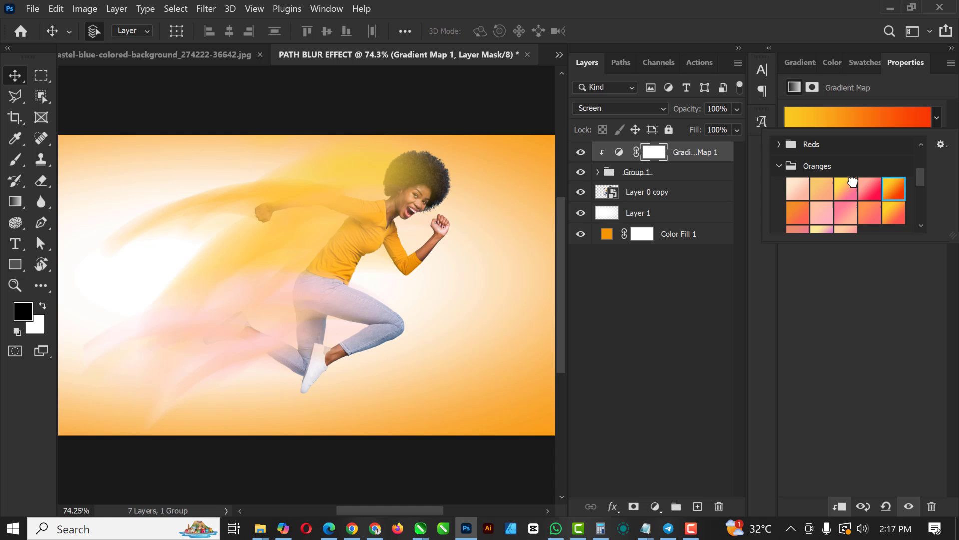
click(625, 110)
click(625, 109)
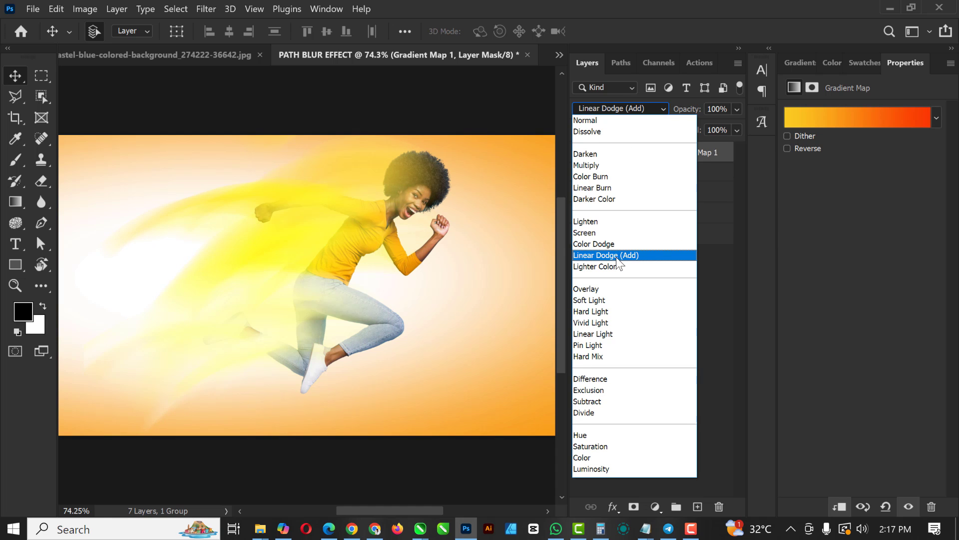
click(618, 256)
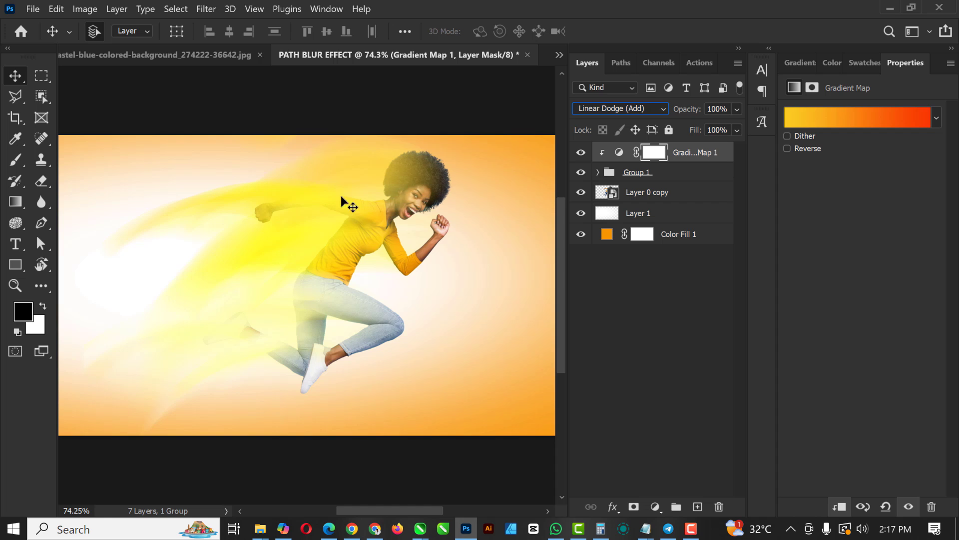
click(737, 109)
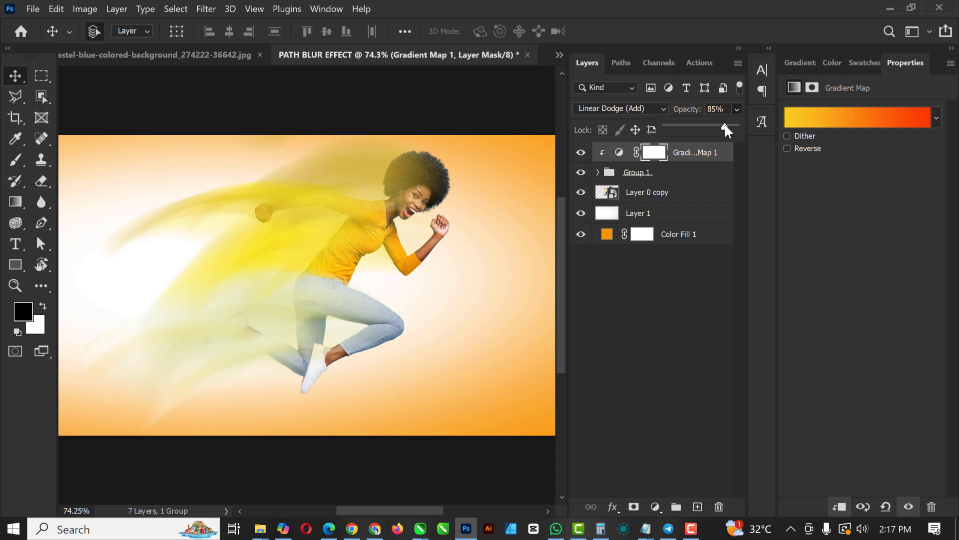
click(649, 194)
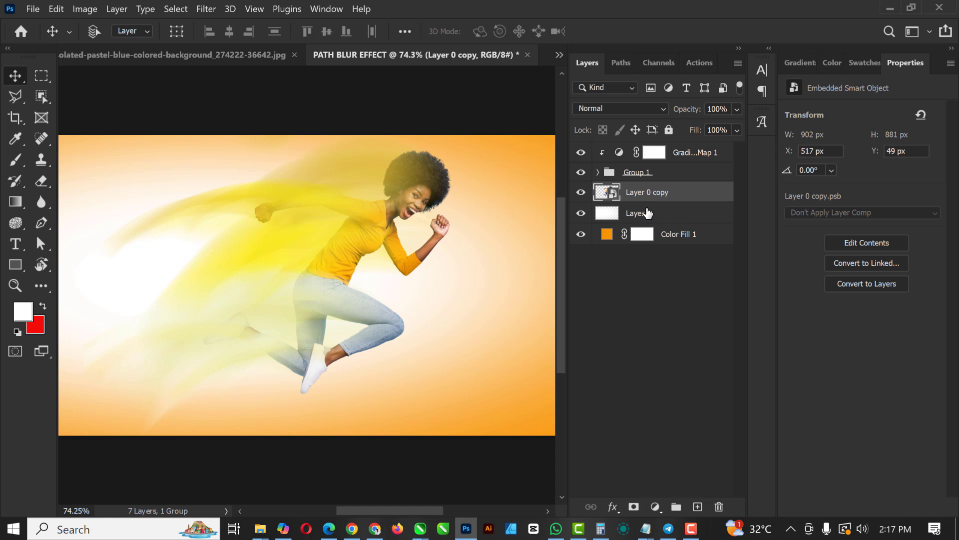
Step: Duplicate the runner into Layer 0 copy 5 and preview a 16°, 124-pixel Motion Blur on it
key(ctrl+j)
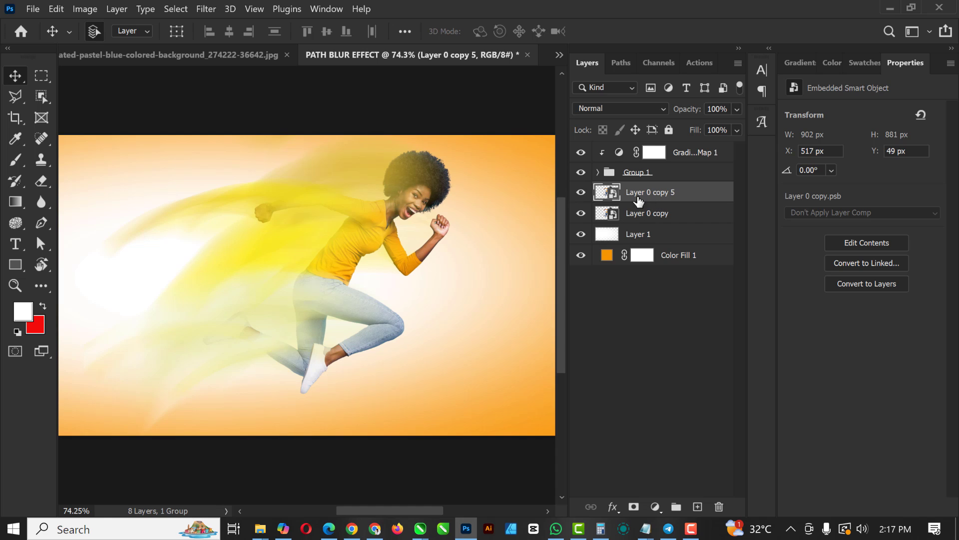
click(204, 9)
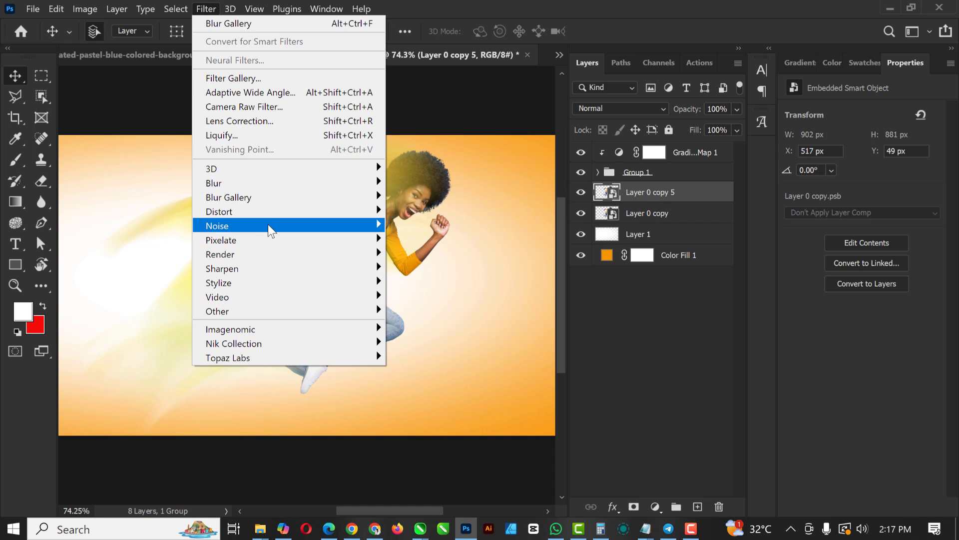
mouse_move(240, 183)
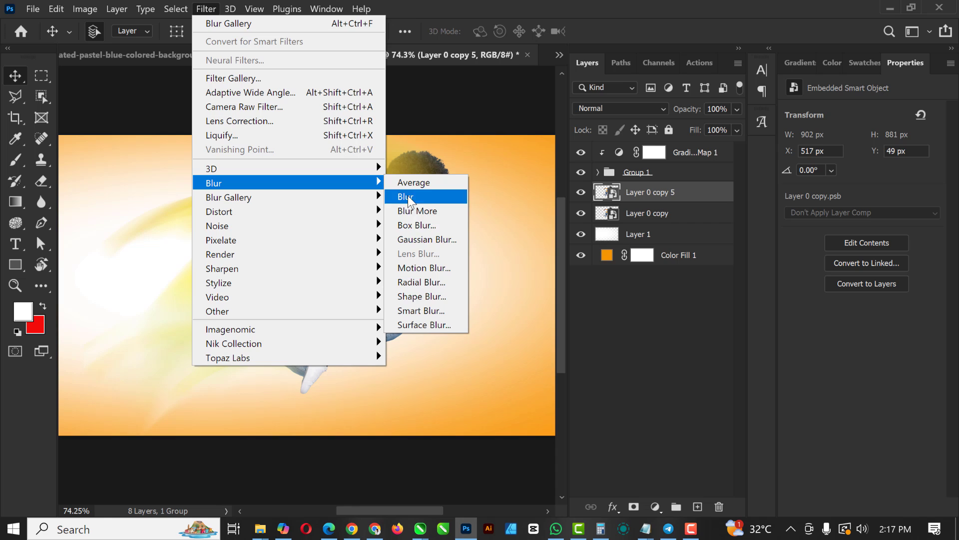
click(442, 269)
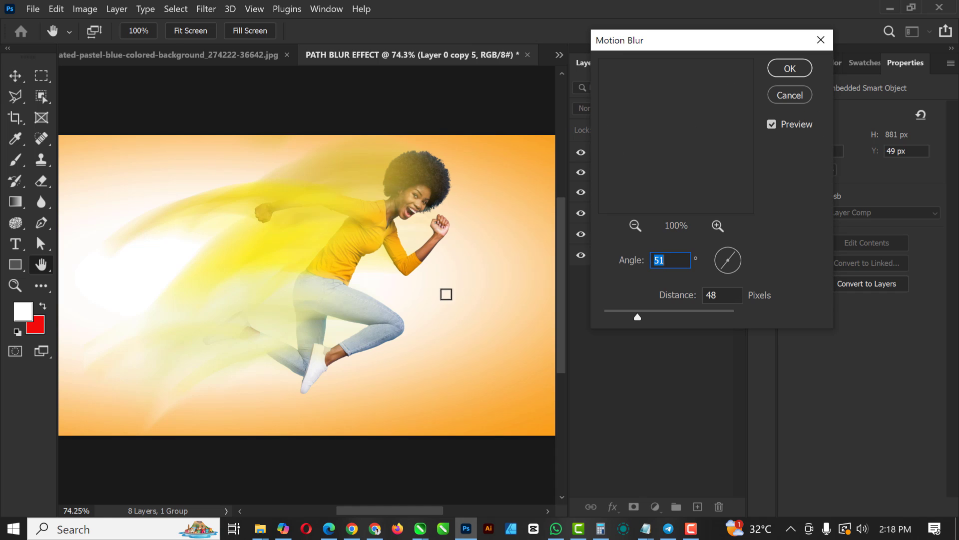
mouse_move(741, 265)
mouse_down()
mouse_move(732, 253)
mouse_move(741, 254)
mouse_up()
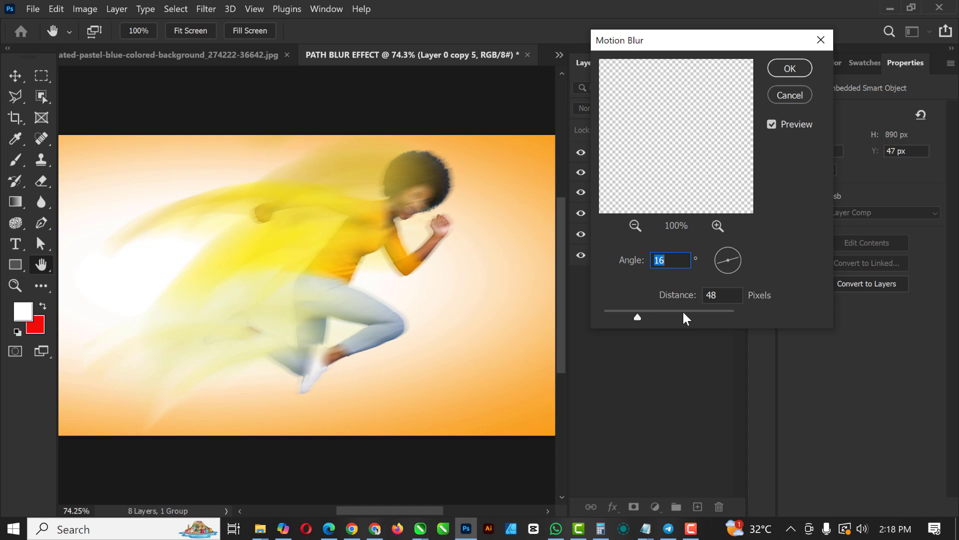
drag(684, 314, 656, 314)
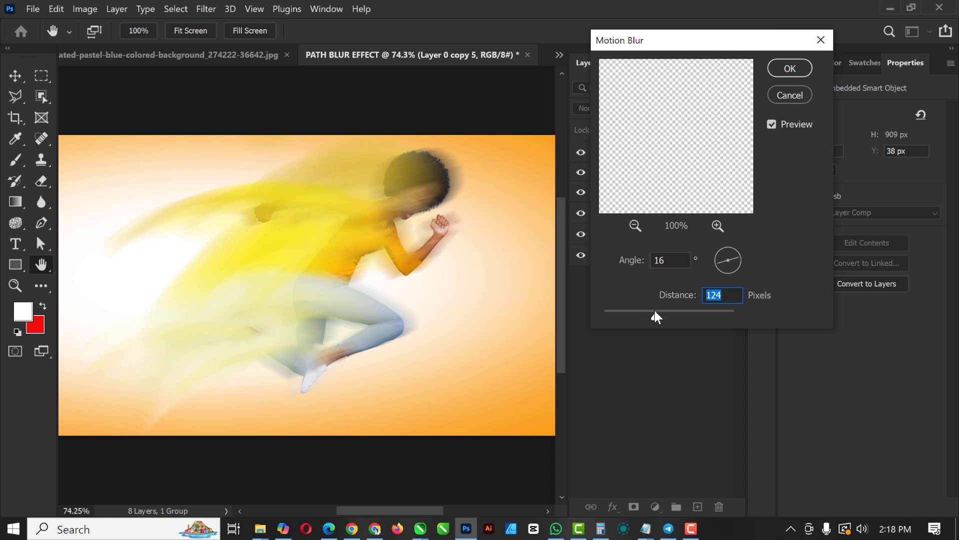
Step: Apply the blur, then mask it off the face, torso and jeans with 700 and 400 px brushes
click(782, 68)
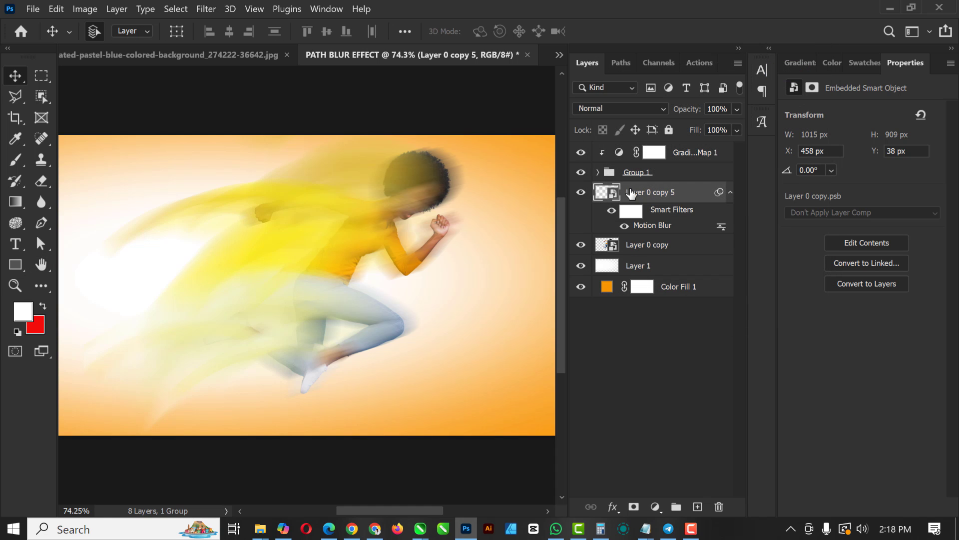
click(633, 506)
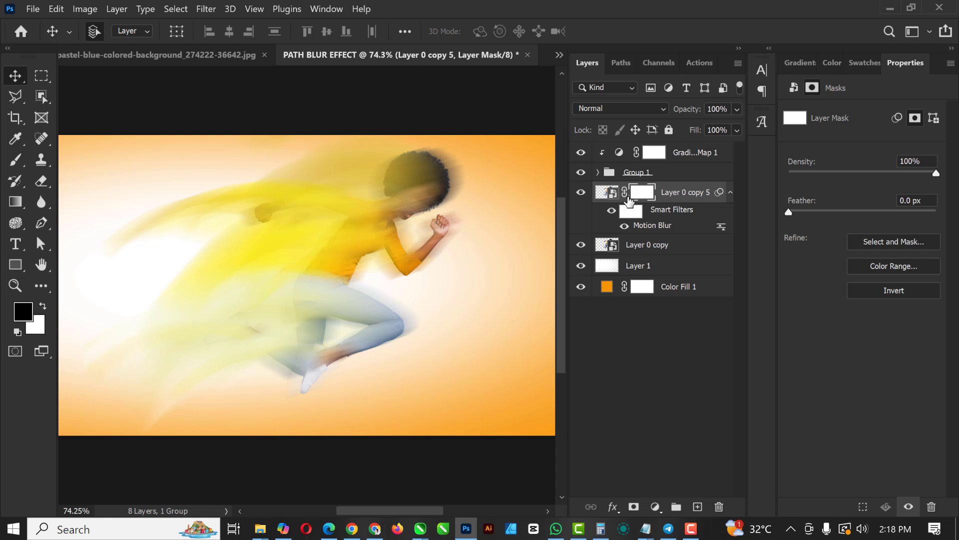
key(b)
key(bracketleft)
key(bracketleft)
key(bracketleft)
key(bracketleft)
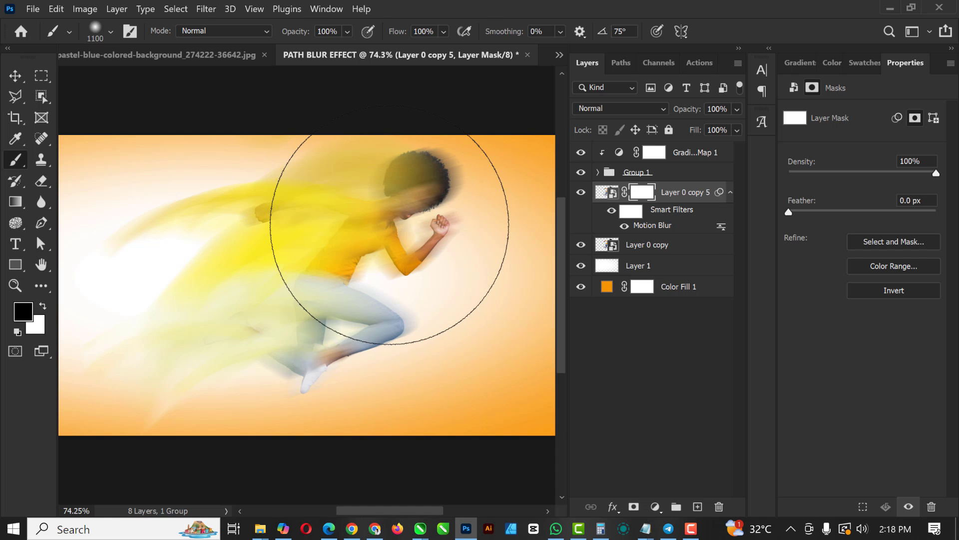
mouse_move(408, 196)
mouse_down()
mouse_move(374, 146)
mouse_move(343, 203)
mouse_move(340, 248)
mouse_up()
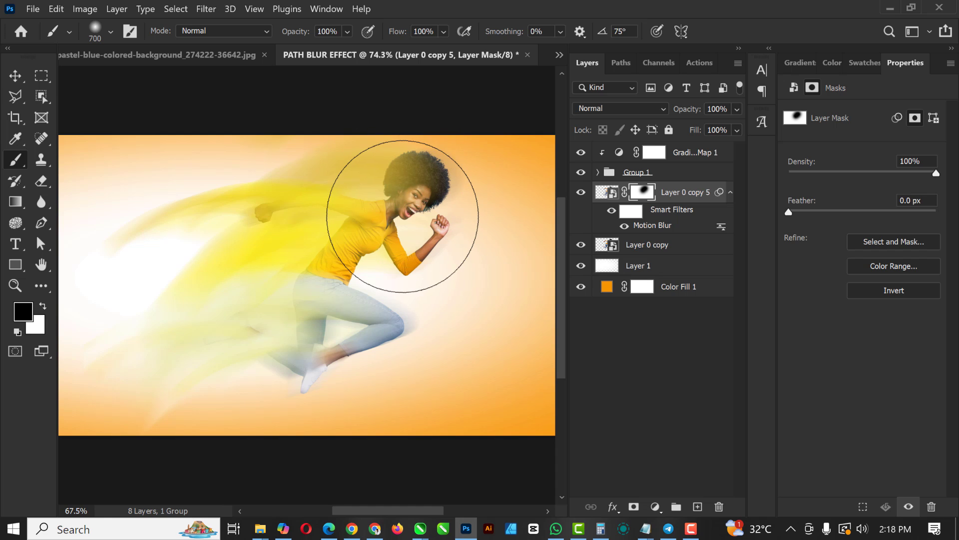
scroll(386, 177, down, 1)
scroll(388, 182, up, 1)
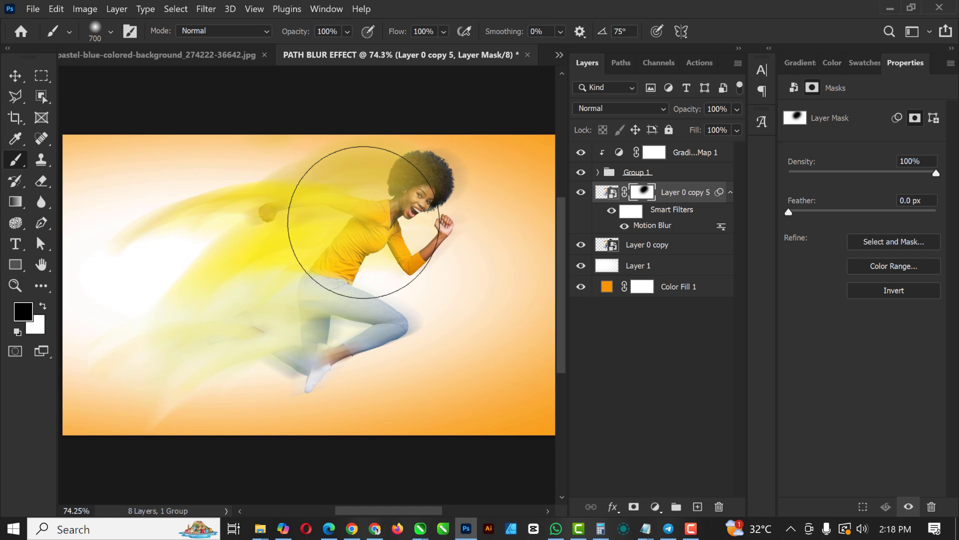
key(bracketleft)
key(bracketleft)
key(bracketleft)
mouse_move(322, 221)
mouse_down()
mouse_move(284, 290)
mouse_move(316, 324)
mouse_move(328, 291)
mouse_move(300, 320)
mouse_move(352, 305)
mouse_up()
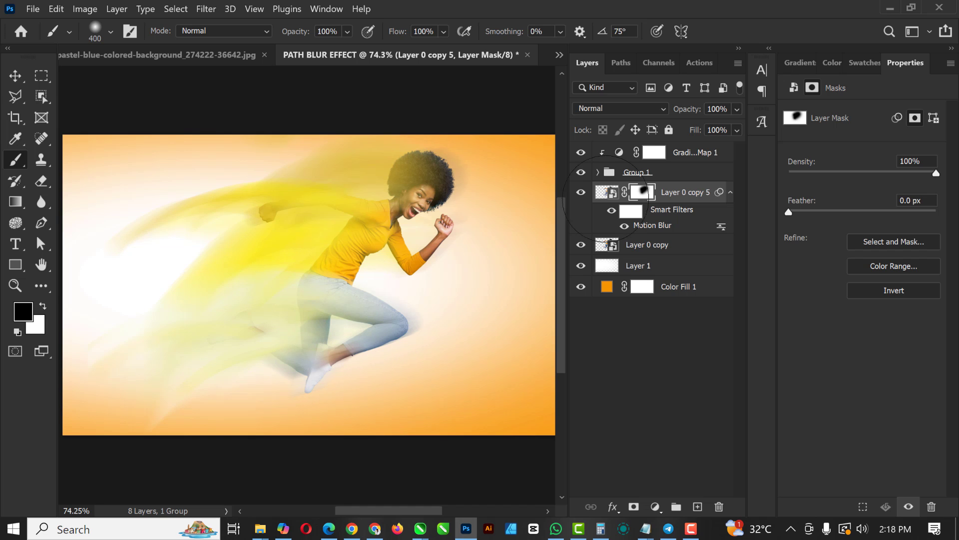
Step: Hide and show the motion-blurred copy twice to compare the trail and check the leg
click(580, 193)
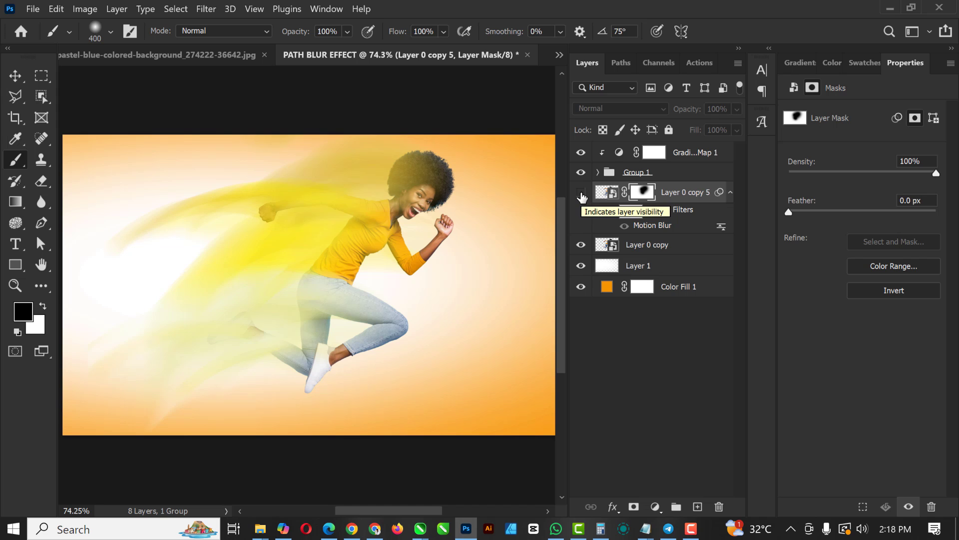
click(581, 193)
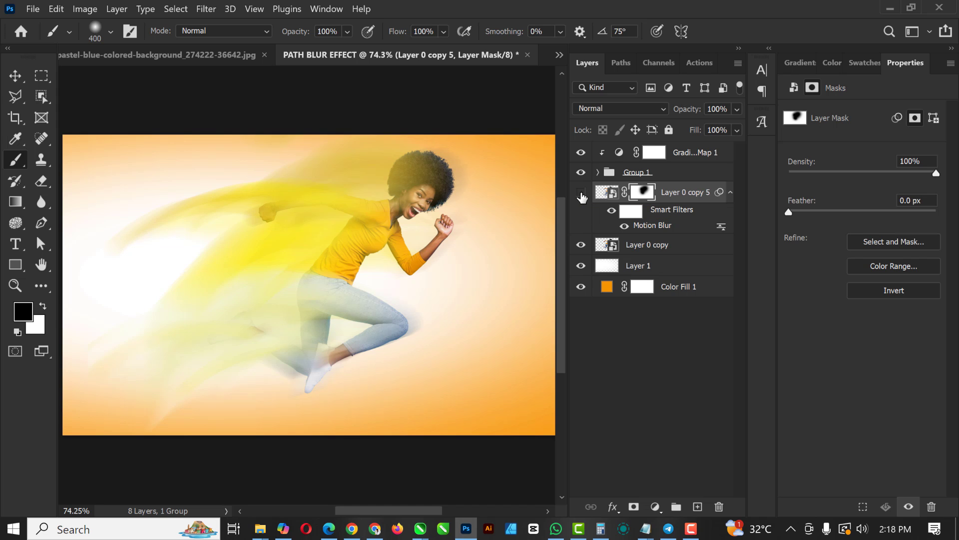
click(582, 193)
click(581, 195)
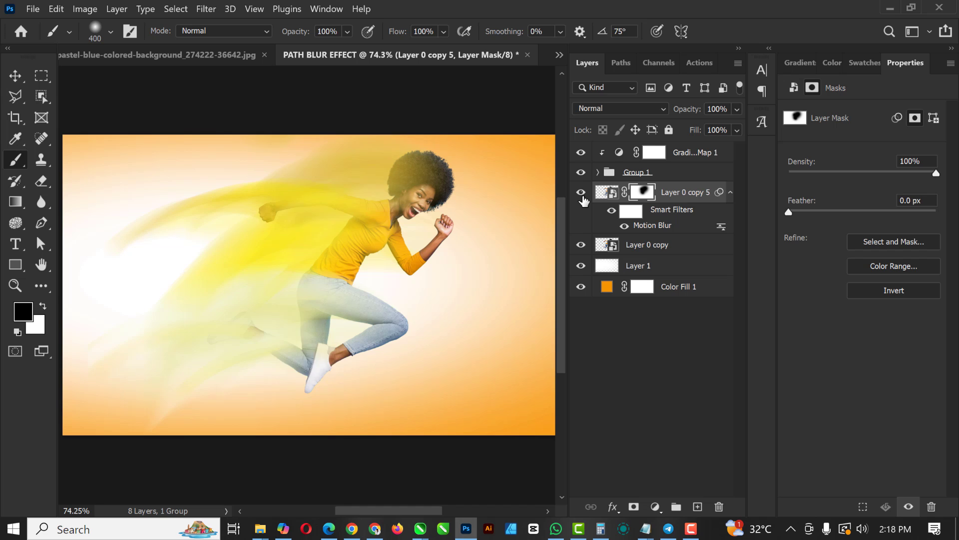
Step: Change the Motion Blur smart filter's distance to 218 pixels
double_click(653, 226)
click(669, 312)
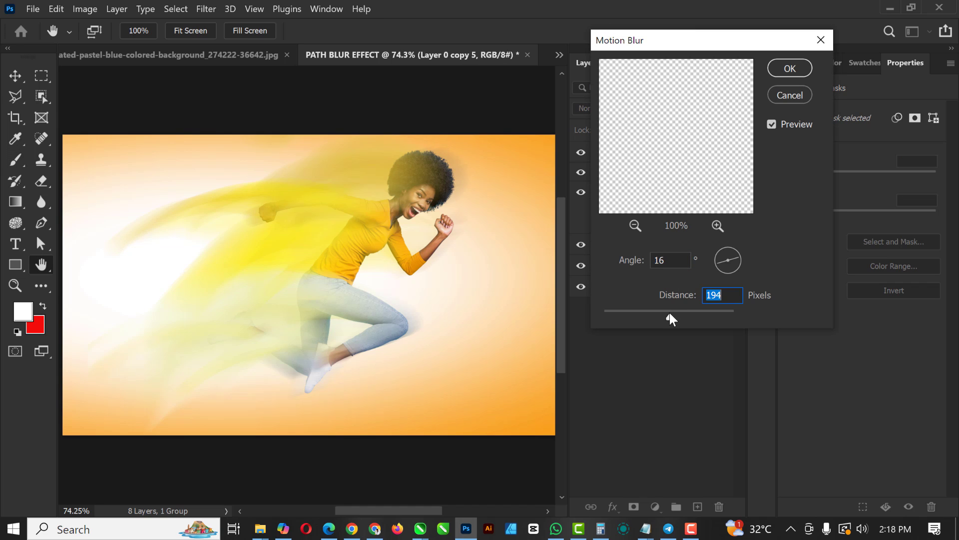
click(675, 310)
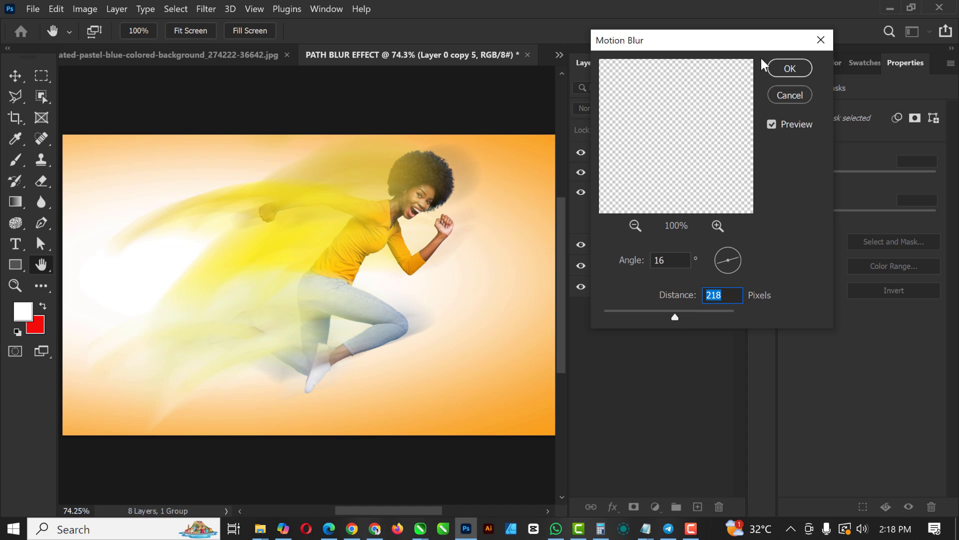
click(772, 74)
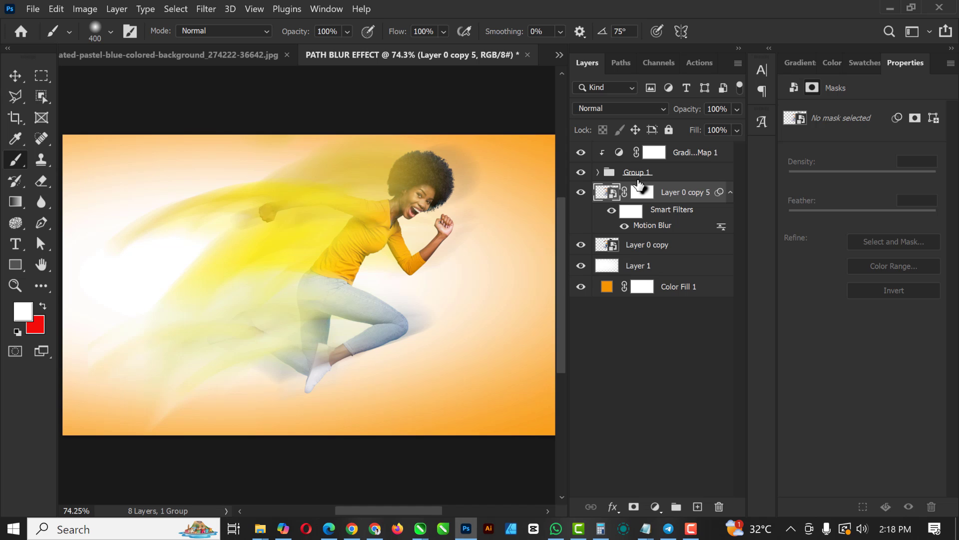
Step: Set the Gradient Map 1 layer's opacity to 85%
click(15, 78)
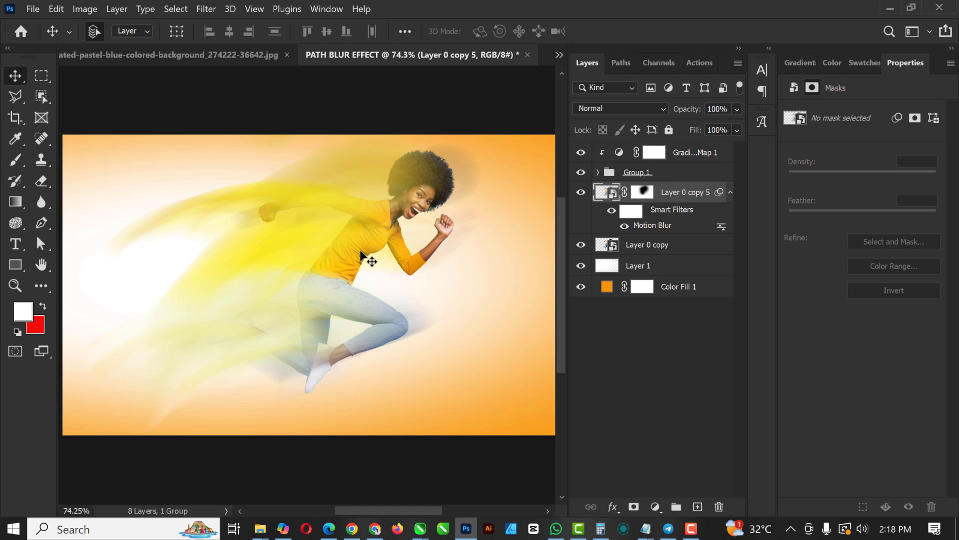
scroll(362, 253, down, 1)
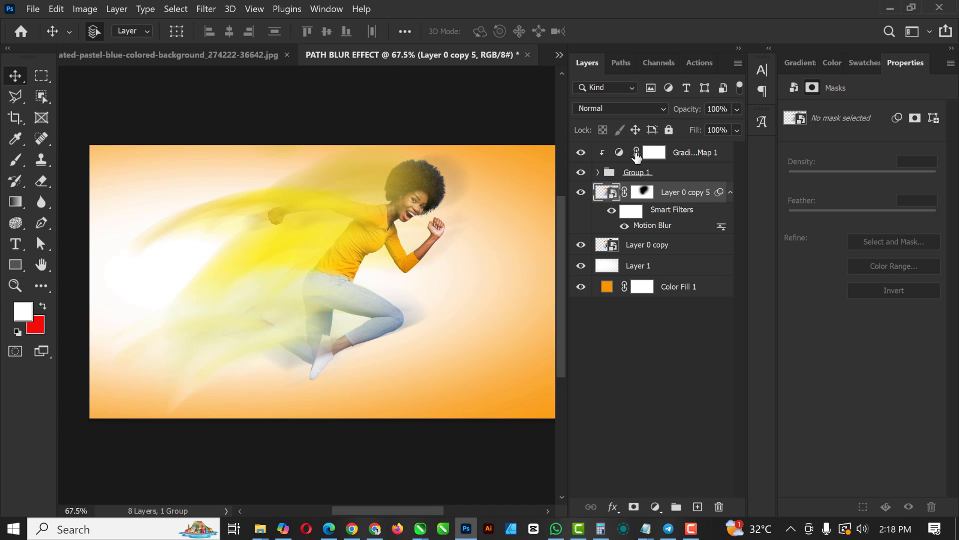
click(708, 156)
key(8)
key(5)
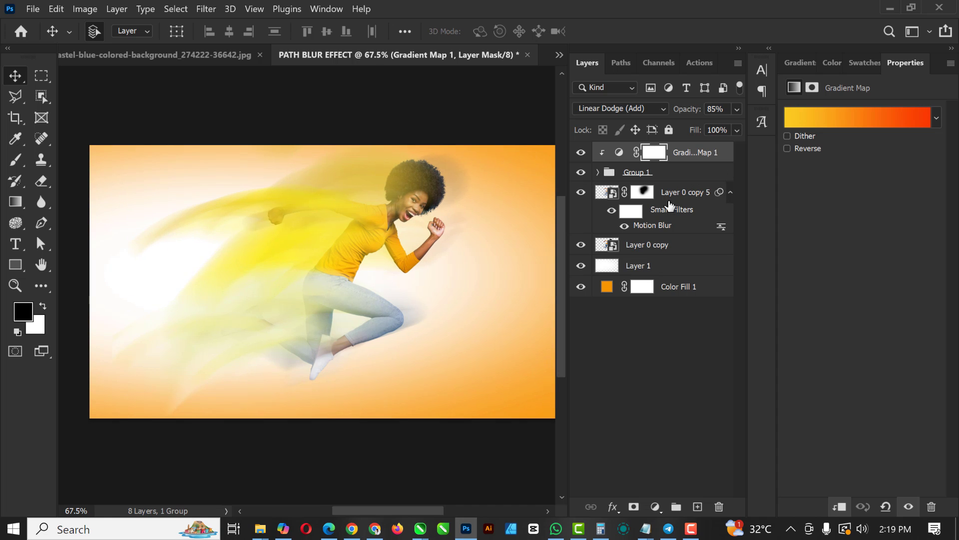
Step: Add a 'Speed' horizontal text layer above Layer 1, left of the woman's body
click(665, 266)
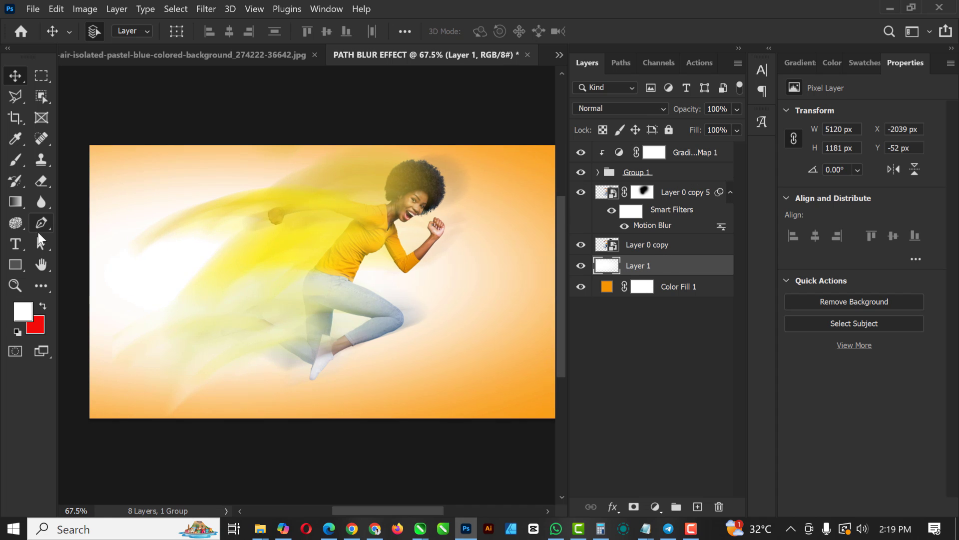
alt+click(19, 246)
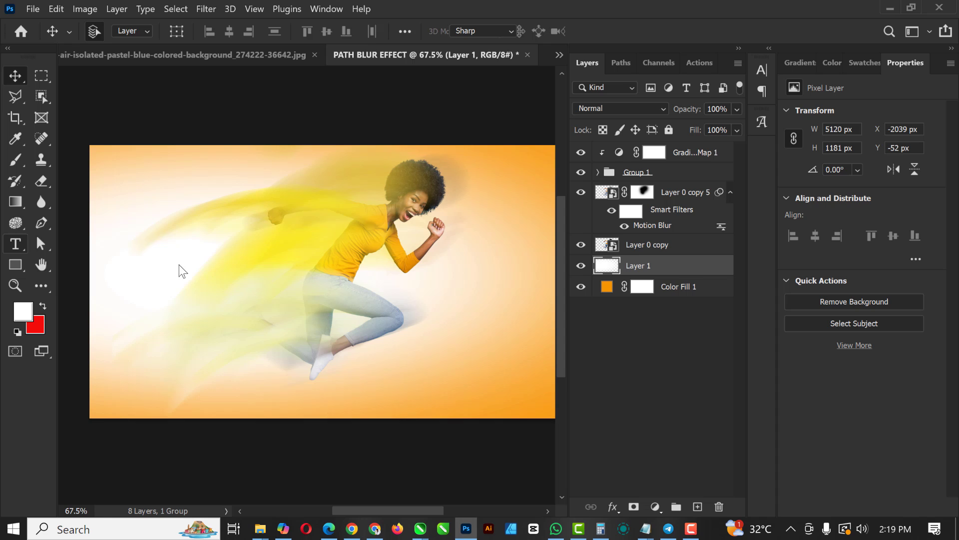
right_click(18, 246)
click(79, 241)
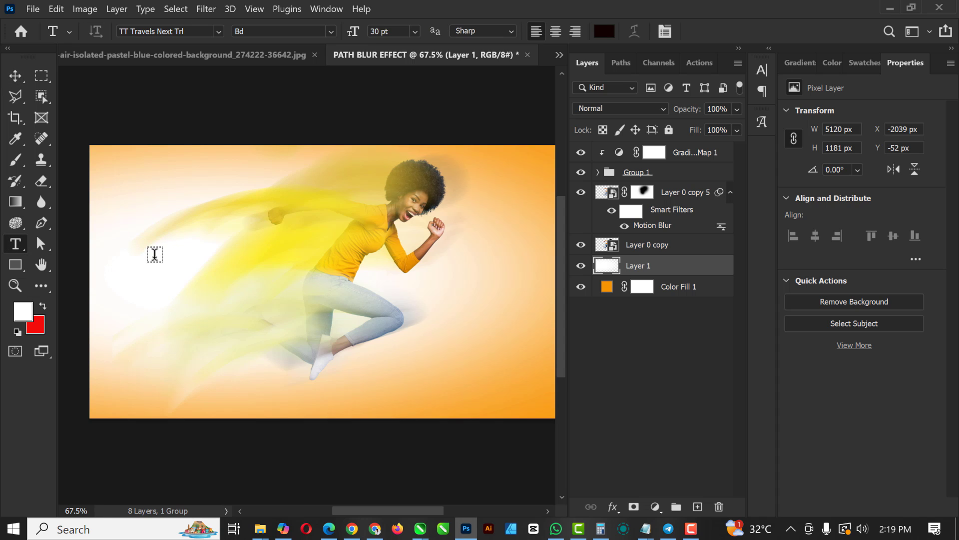
click(168, 280)
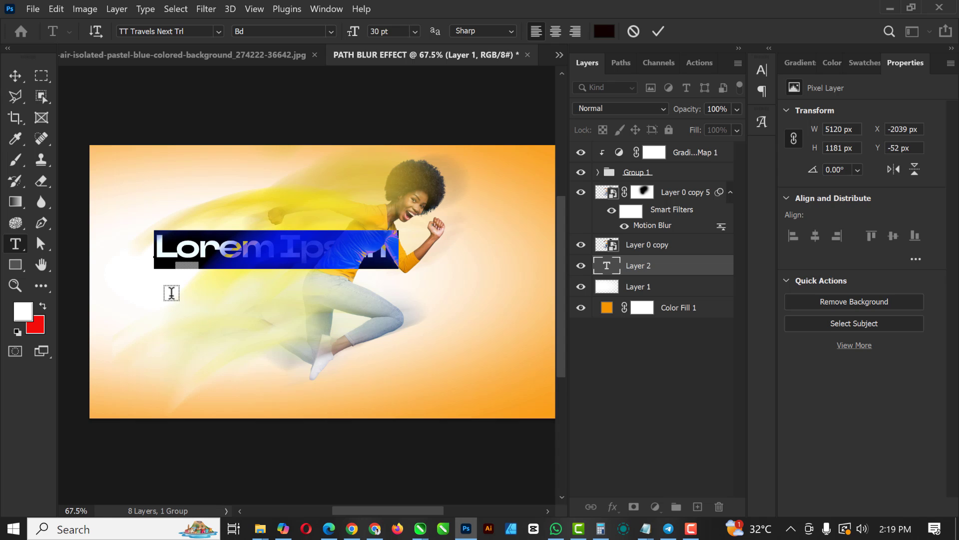
click(196, 273)
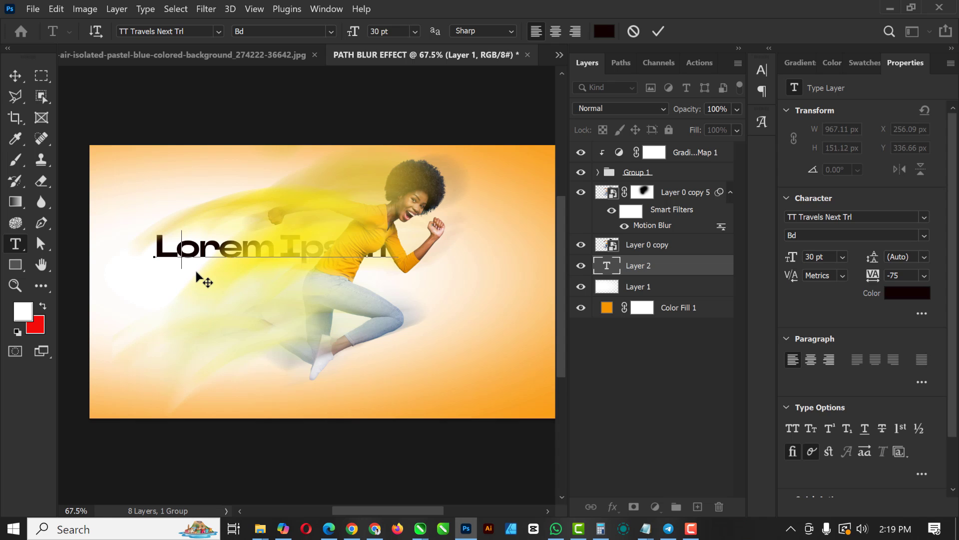
key(ctrl+a)
text(Speed)
key(ctrl+Return)
key(v)
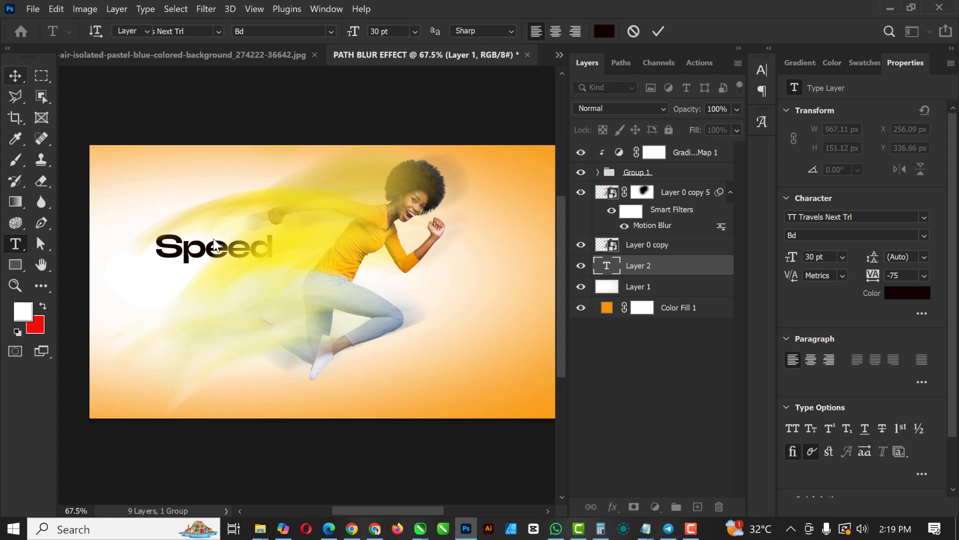
key(ctrl+Return)
Step: Scale the Speed text to about 354% (106.1 pt) and centre it behind the girl
key(v)
scroll(214, 245, down, 2)
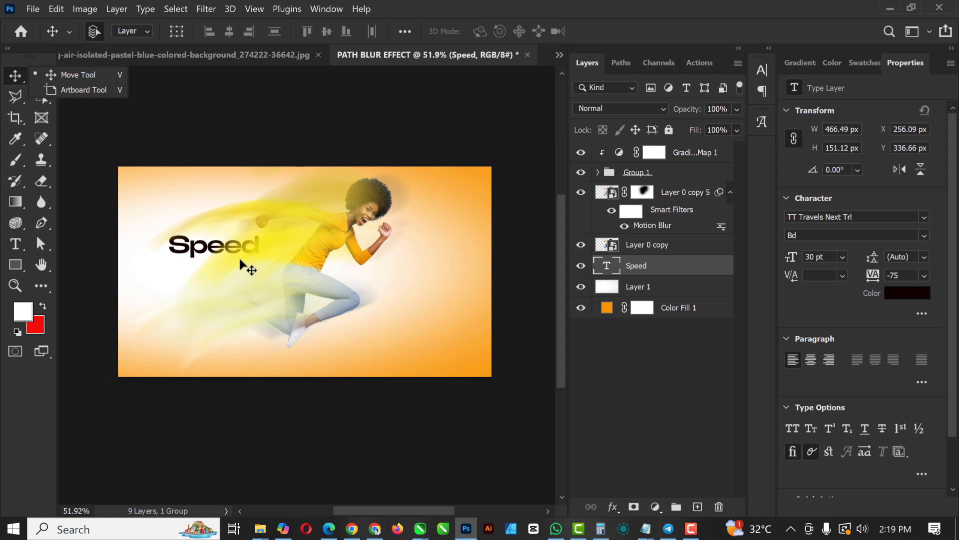
key(ctrl+t)
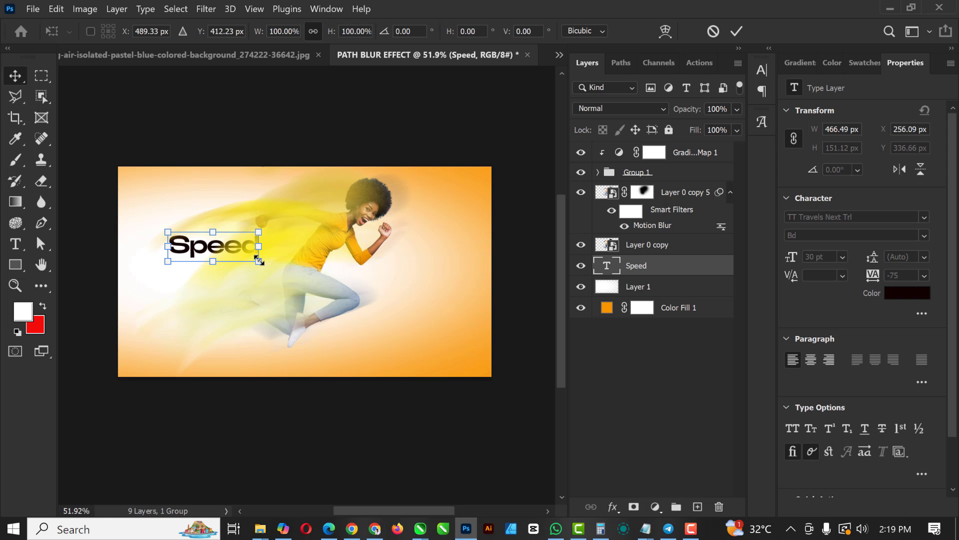
drag(259, 262, 436, 340)
drag(391, 290, 393, 283)
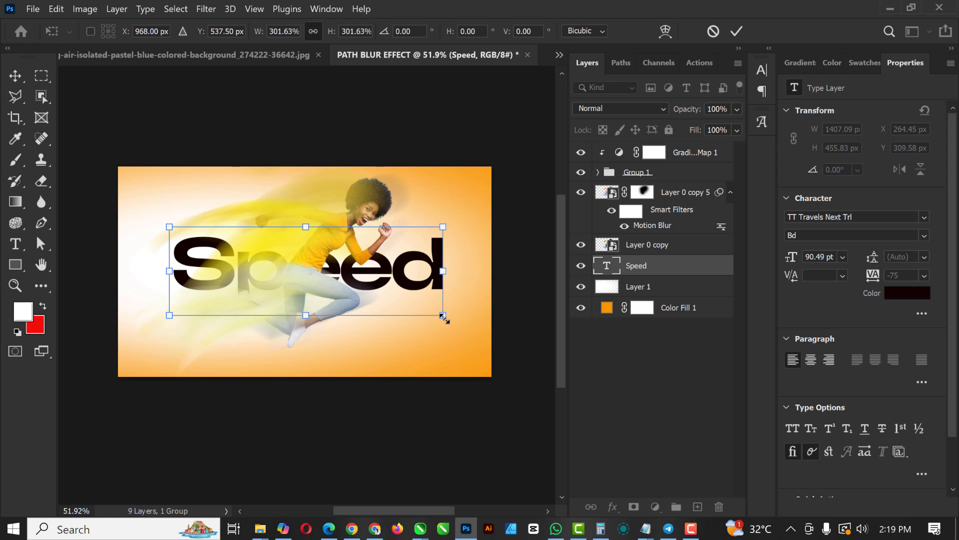
mouse_move(444, 316)
mouse_down()
mouse_move(467, 333)
mouse_move(456, 325)
mouse_up()
key(Return)
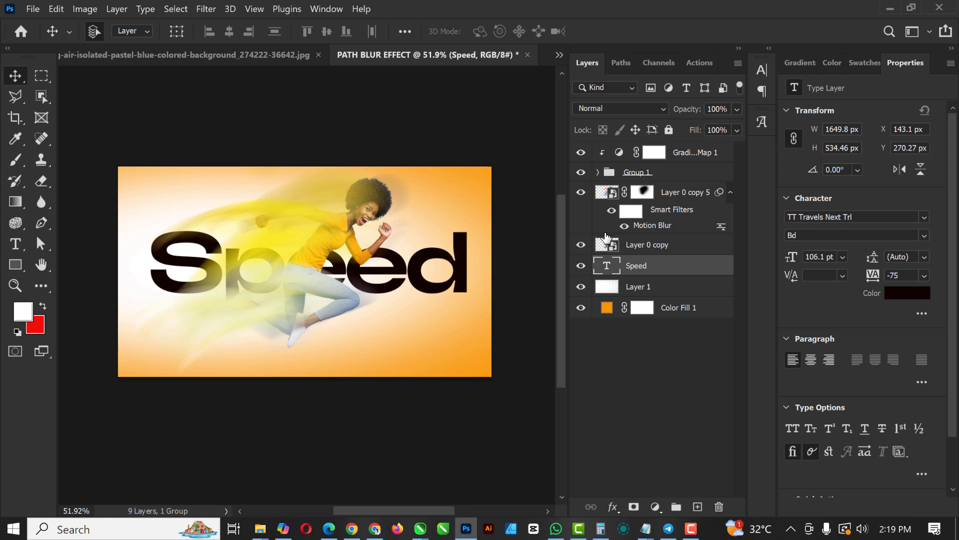
Step: Scale Gradient Map 1 through Layer 0 copy to 103%, nudge them lower, and set 100% opacity
click(702, 156)
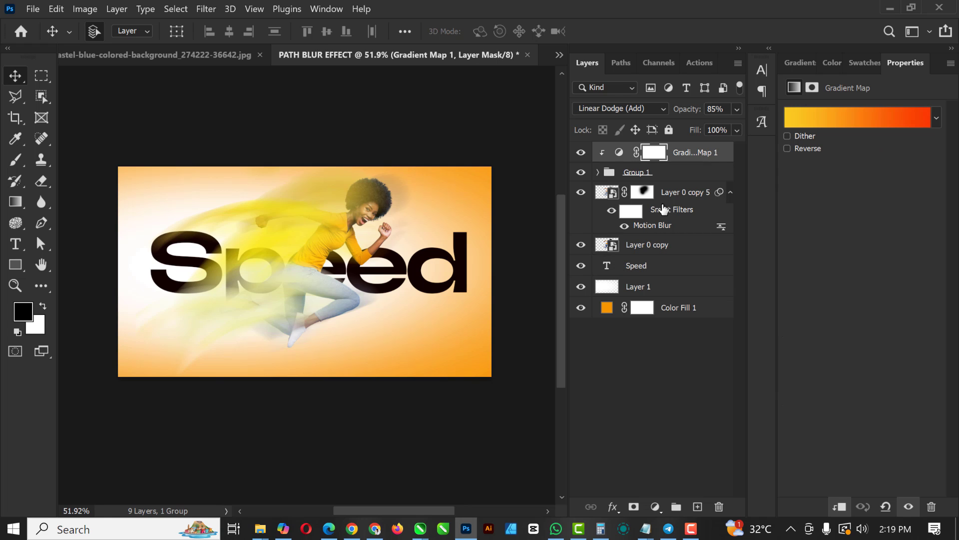
click(654, 250)
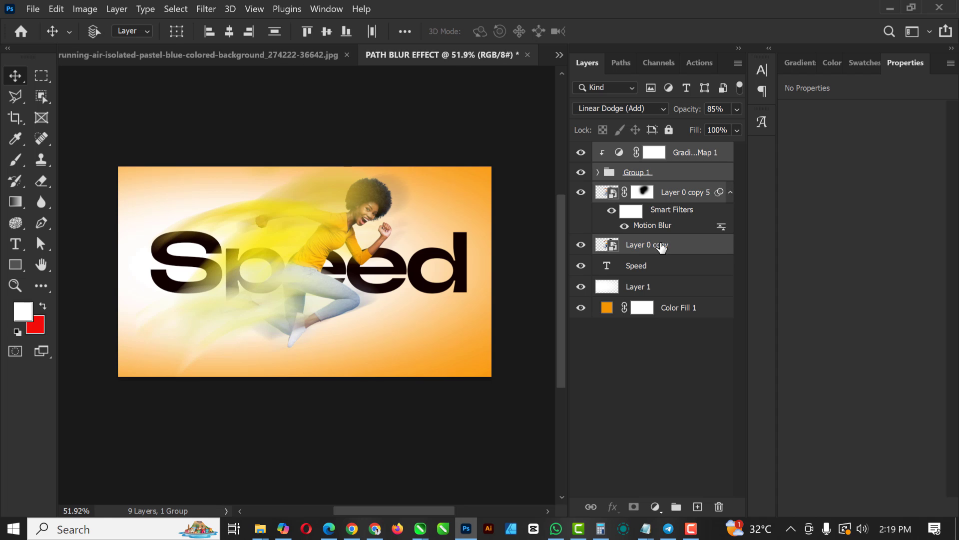
key(ctrl+t)
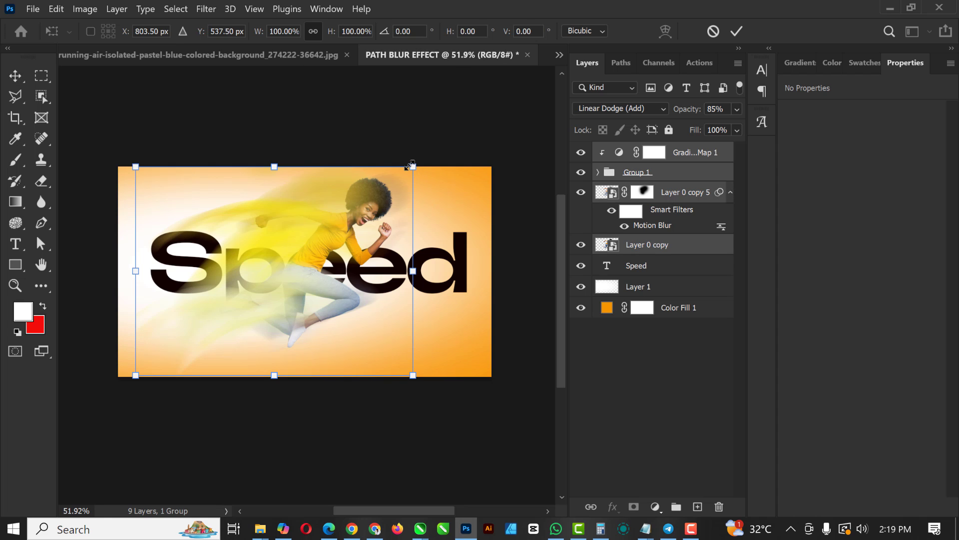
drag(411, 164, 416, 161)
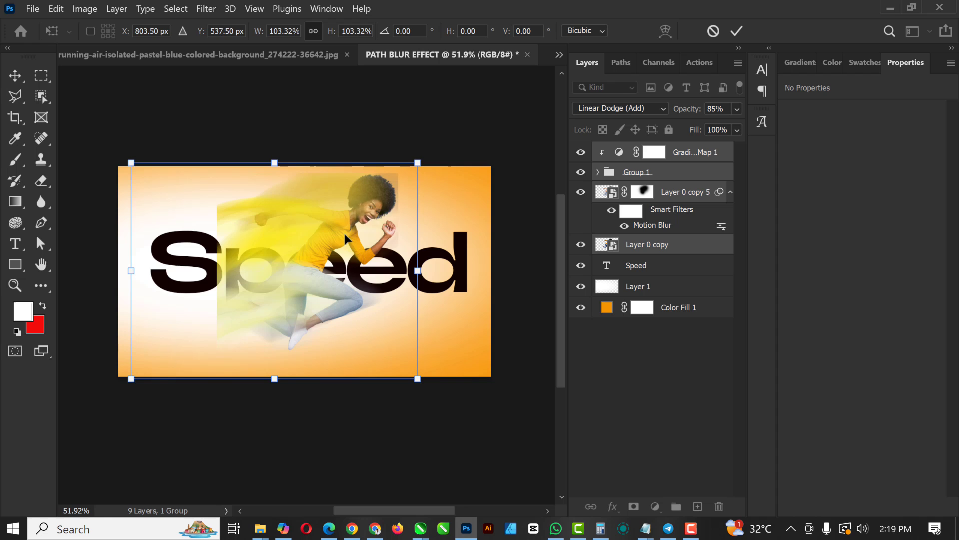
drag(344, 233, 343, 233)
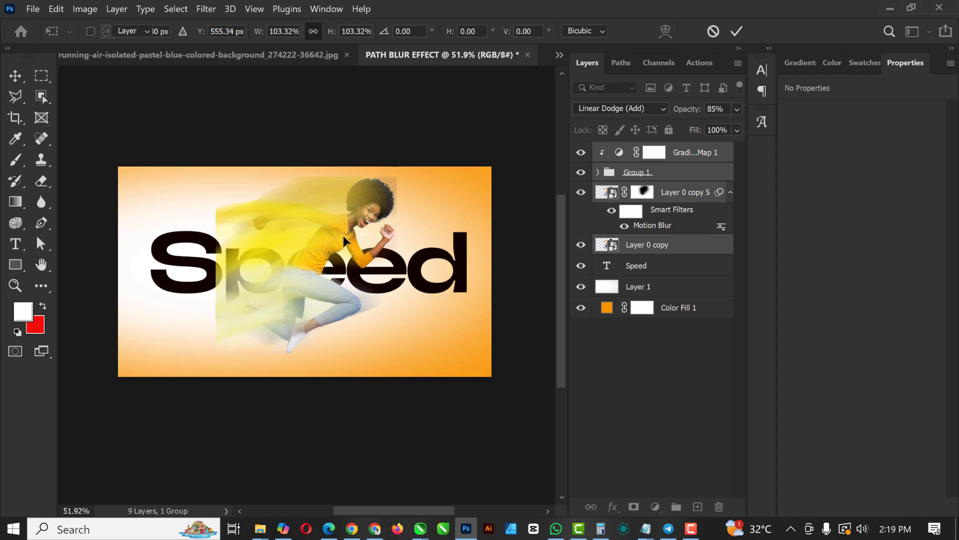
key(Return)
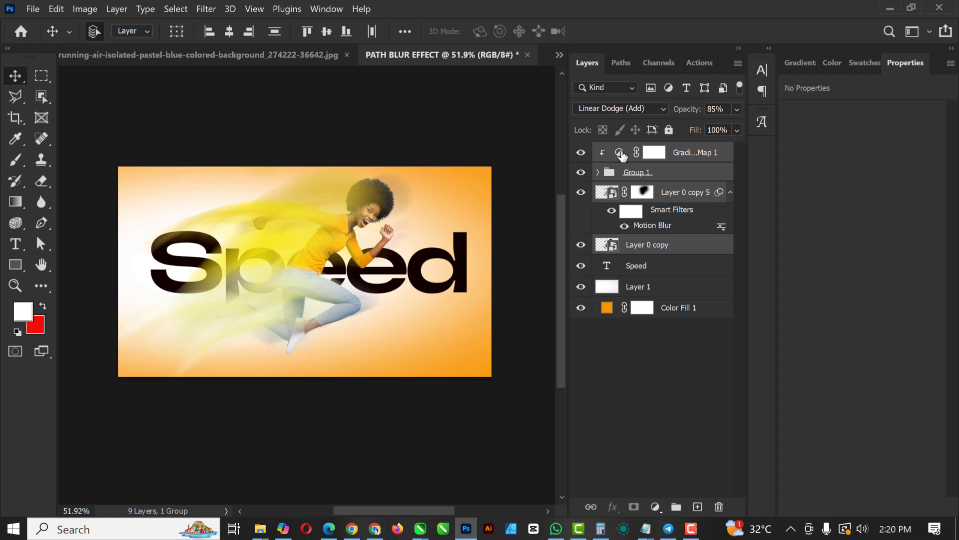
click(737, 109)
drag(733, 127, 737, 127)
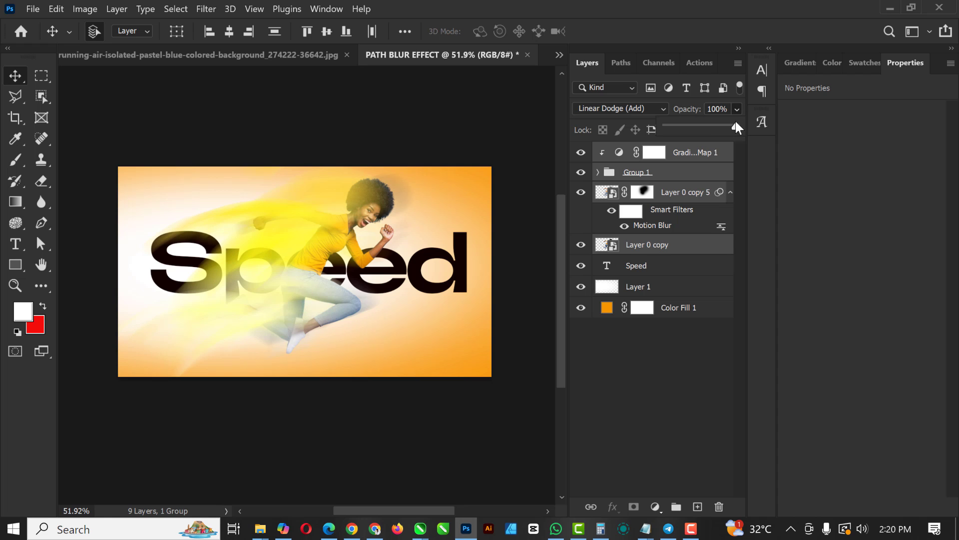
Step: Recolour the Speed text to bright yellow #fccf09, starting from the shirt's sampled yellow
click(659, 269)
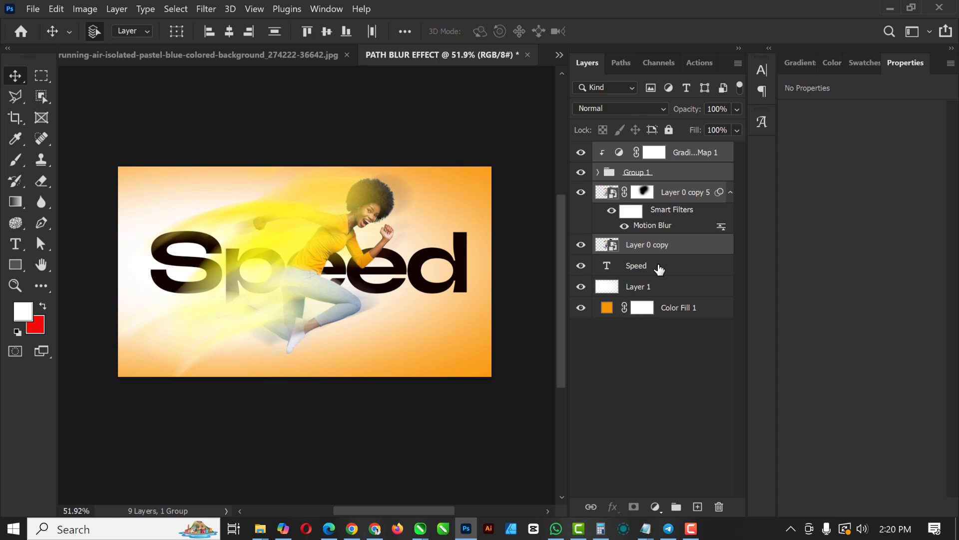
click(659, 271)
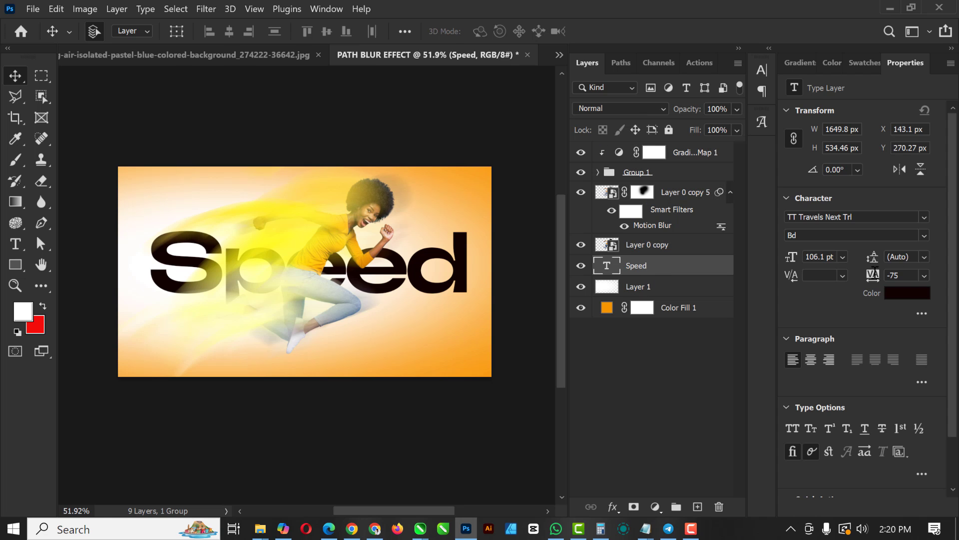
click(905, 298)
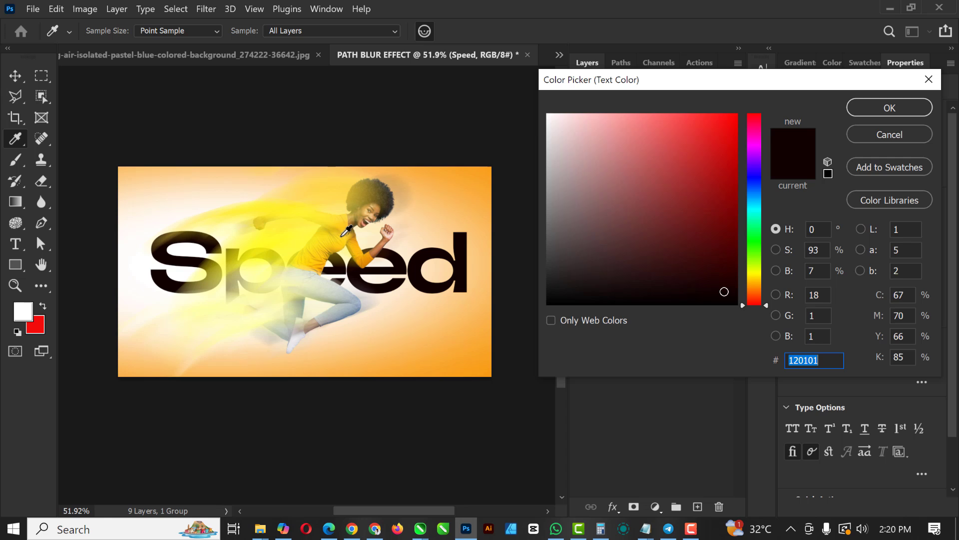
click(343, 234)
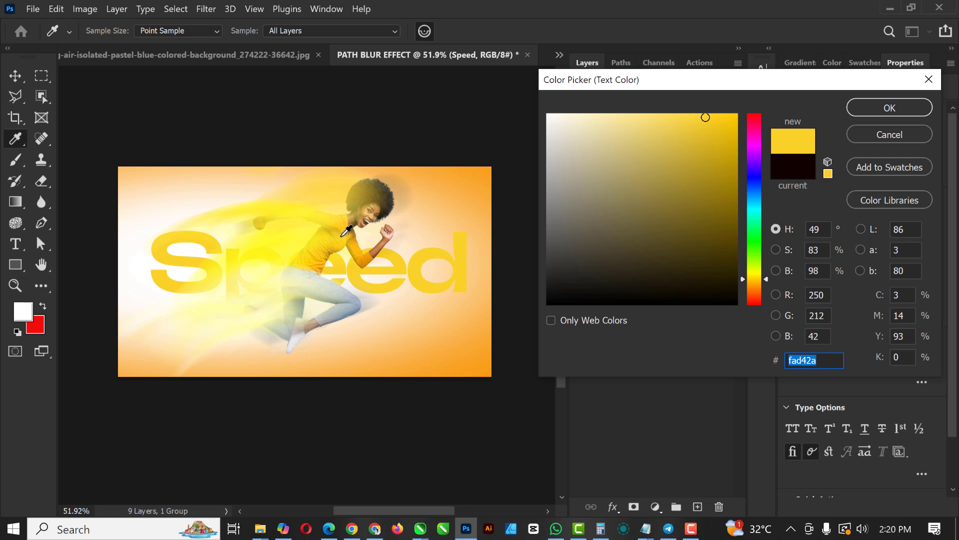
click(731, 116)
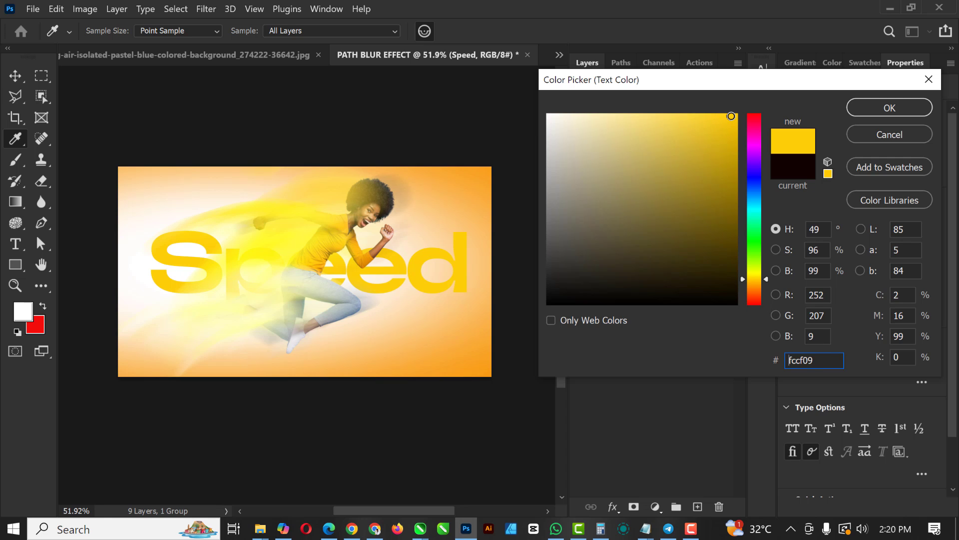
click(902, 109)
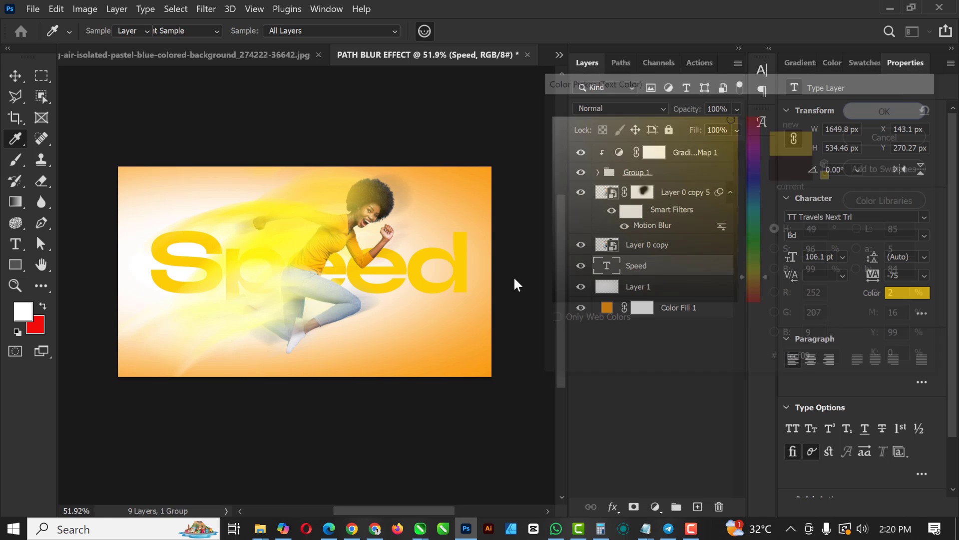
scroll(273, 277, up, 1)
scroll(273, 276, up, 2)
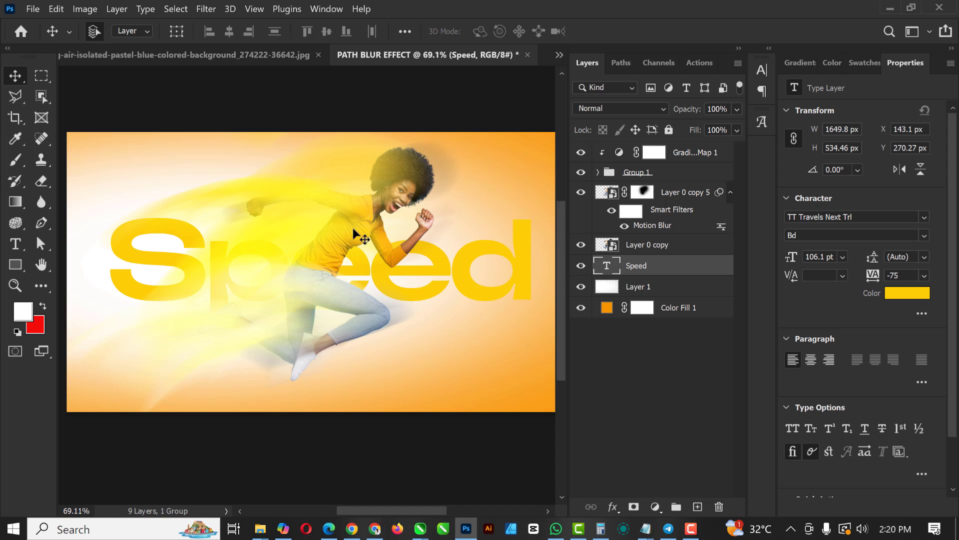
scroll(353, 230, down, 1)
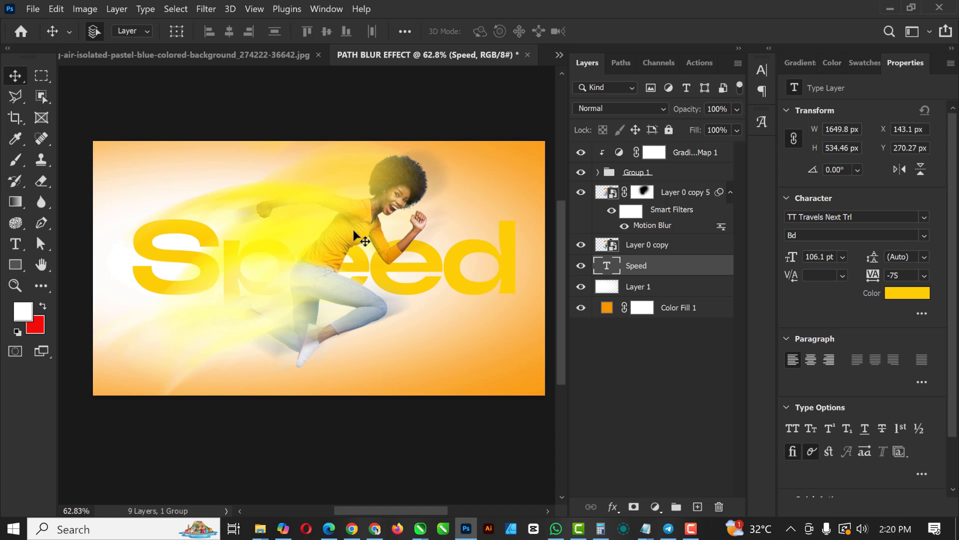
Step: Duplicate the Speed layer, convert the copy to a smart object, and start a Path Blur
key(ctrl+j)
right_click(662, 268)
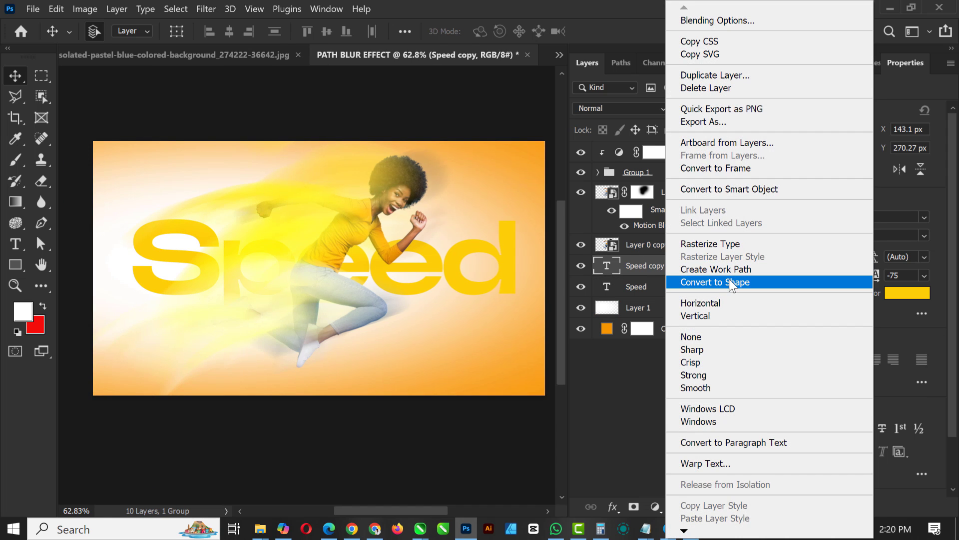
click(732, 188)
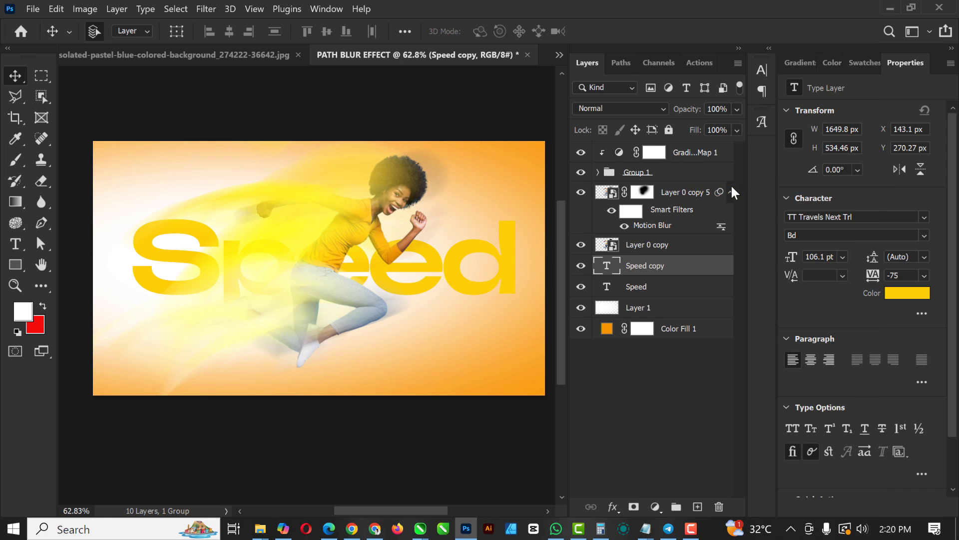
click(203, 9)
mouse_move(266, 187)
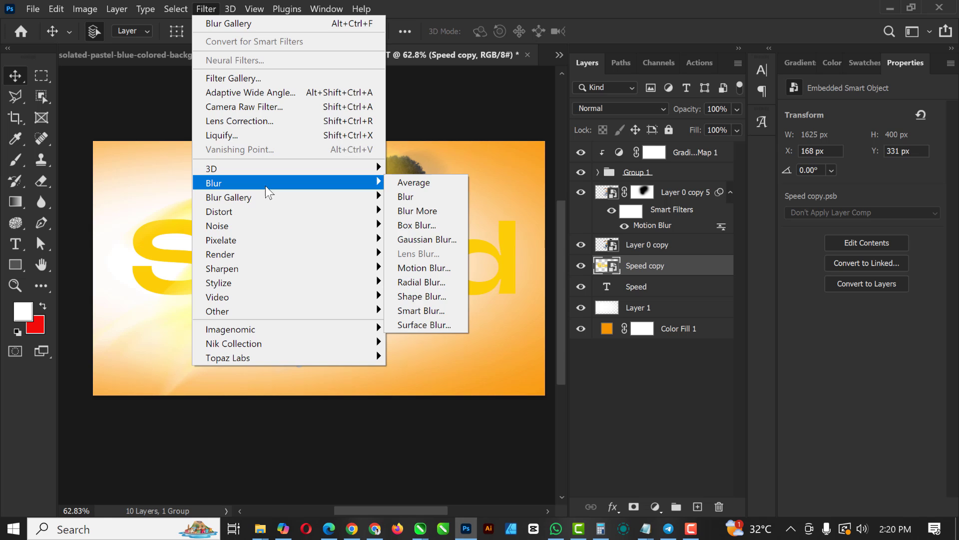
click(410, 255)
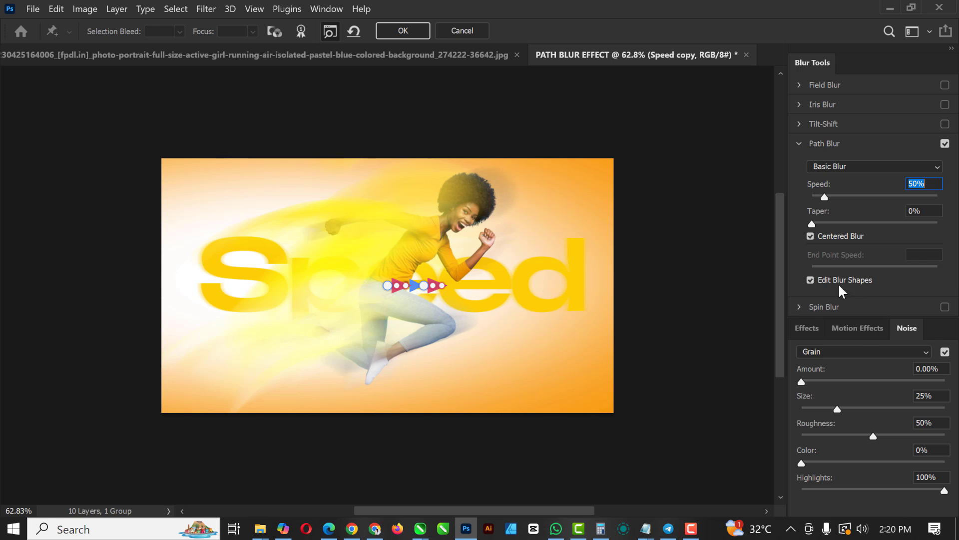
Step: Stretch the blur path leftward and bend it into an arc past the left edge
click(811, 280)
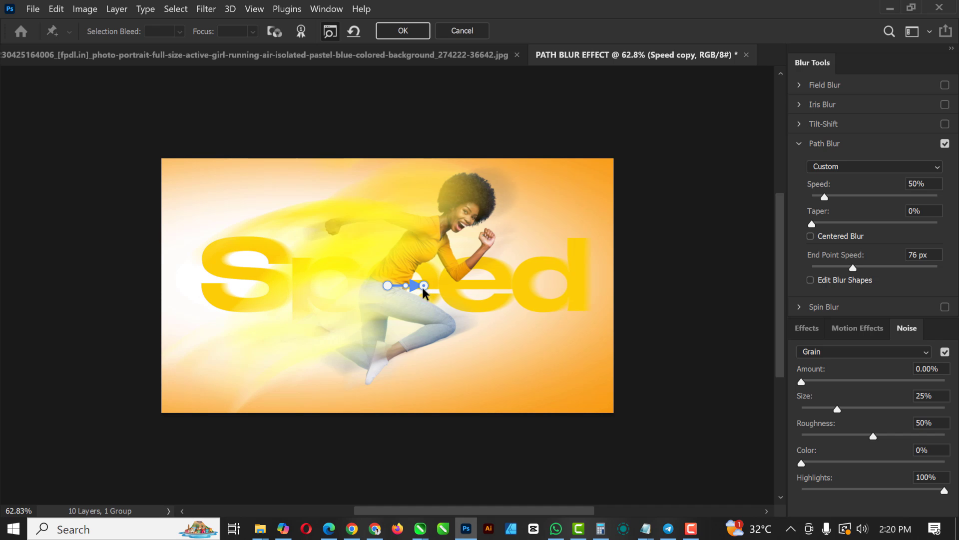
drag(423, 285, 244, 290)
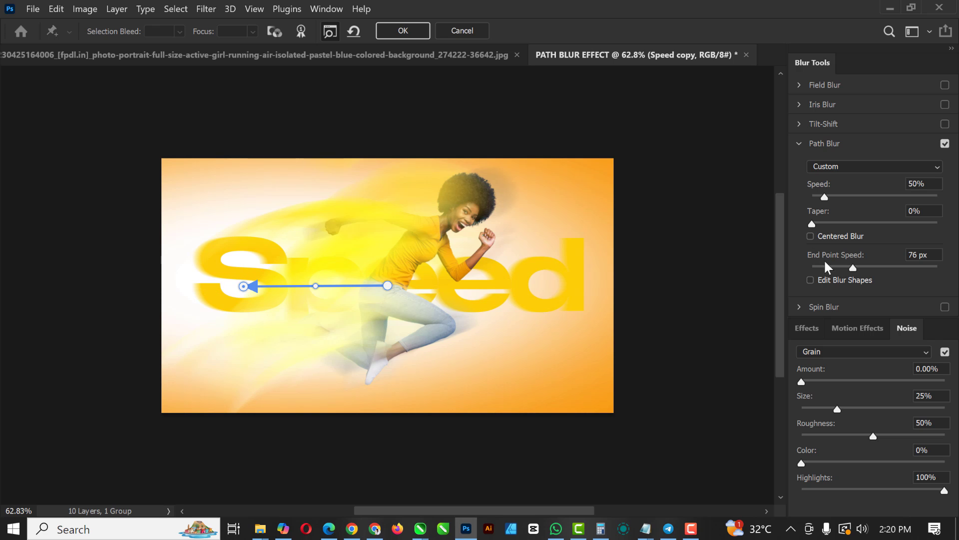
click(810, 280)
drag(222, 286, 154, 287)
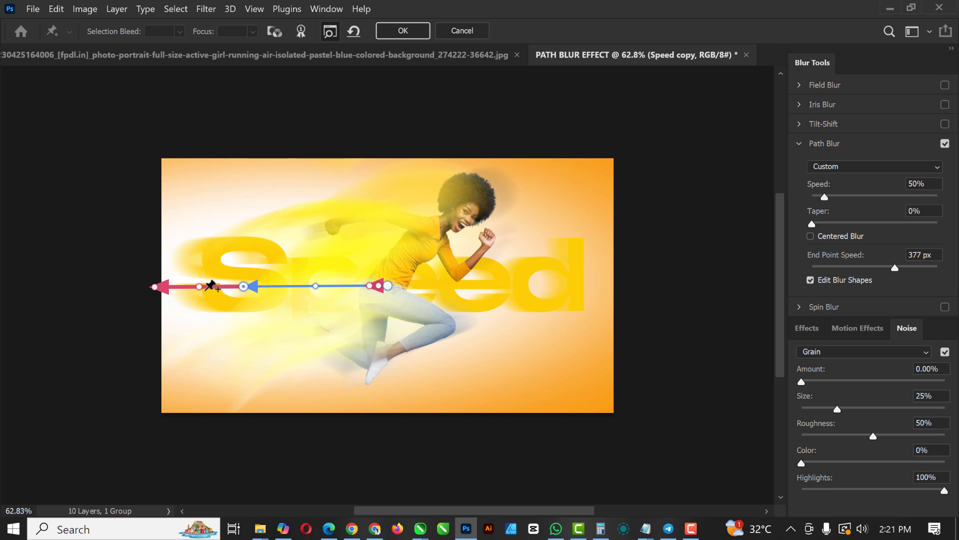
drag(198, 287, 194, 247)
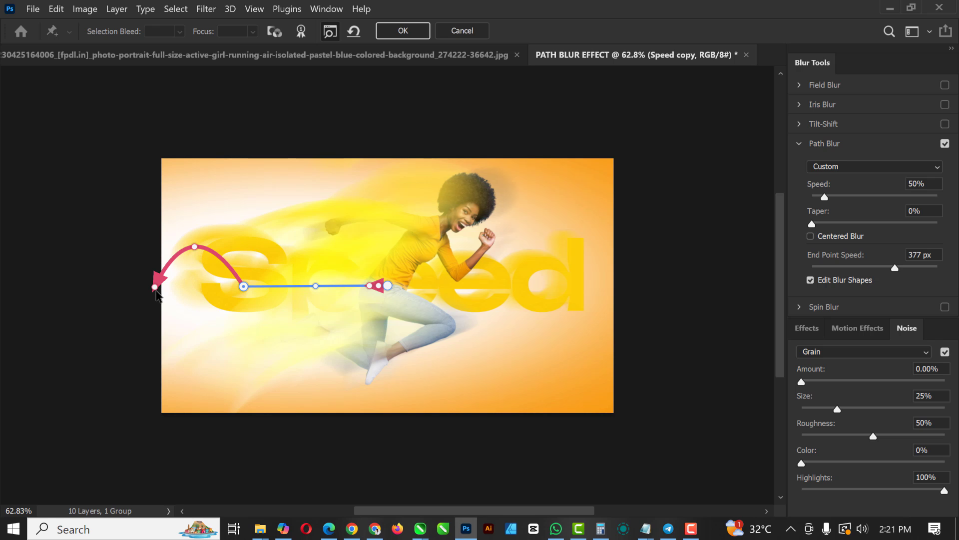
drag(154, 288, 97, 341)
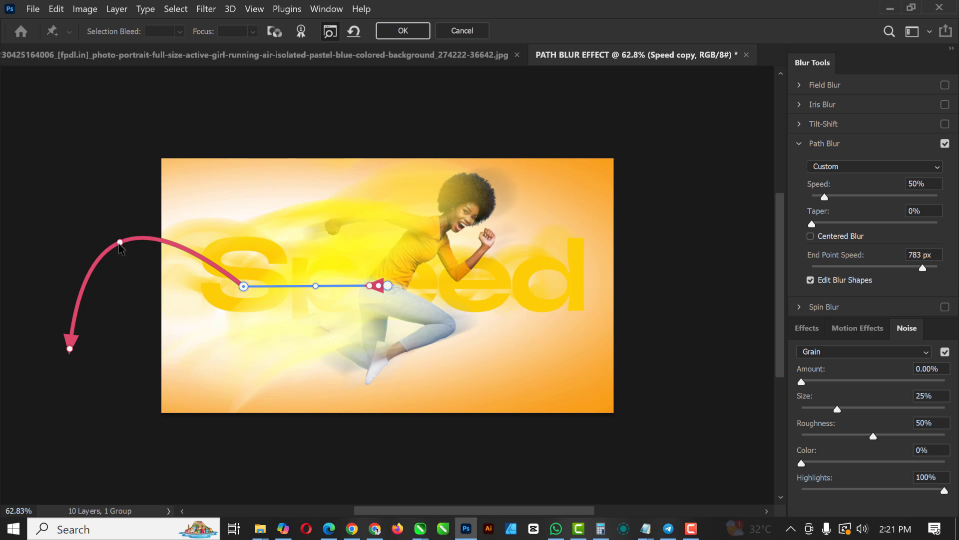
drag(120, 242, 176, 270)
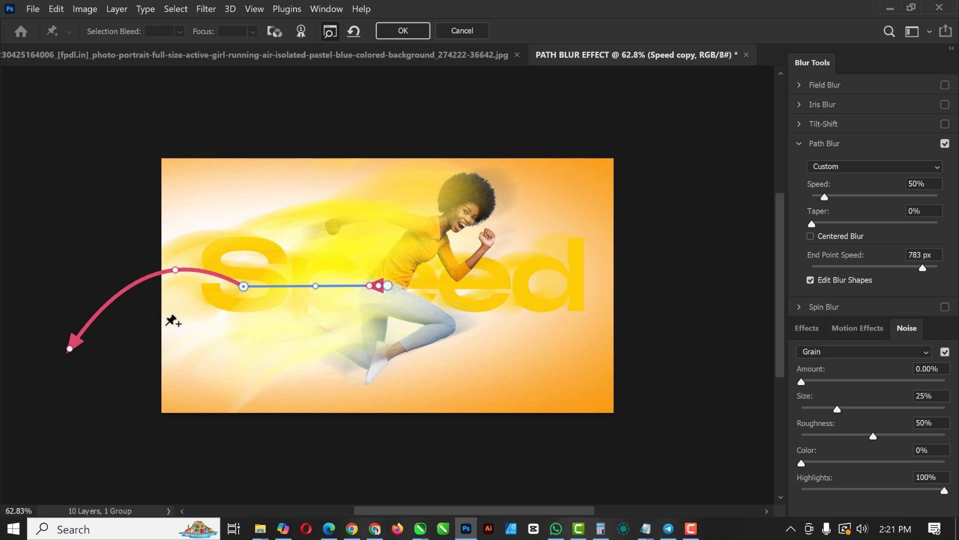
Step: Add a second curved trail sweeping down-left and set the blur Speed to 81%
drag(370, 285, 120, 393)
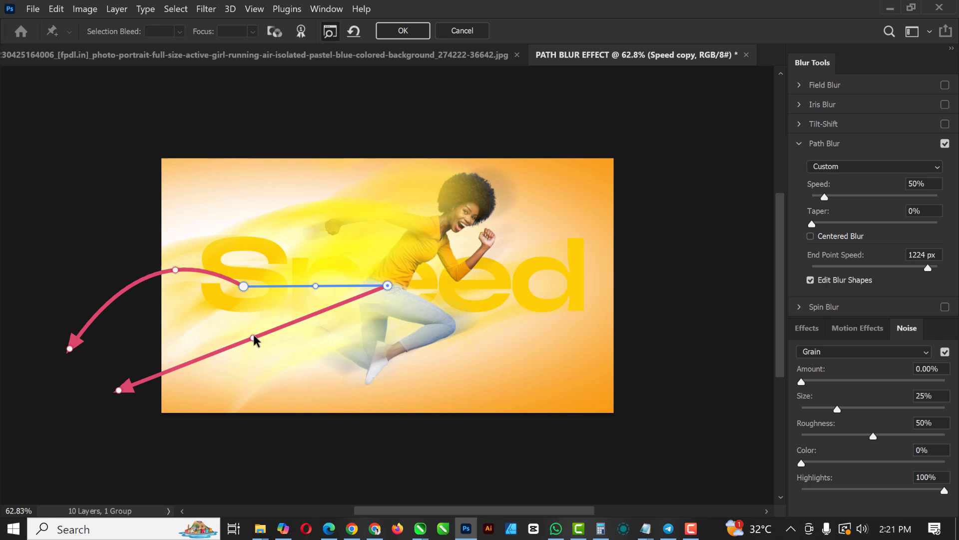
drag(249, 322, 247, 318)
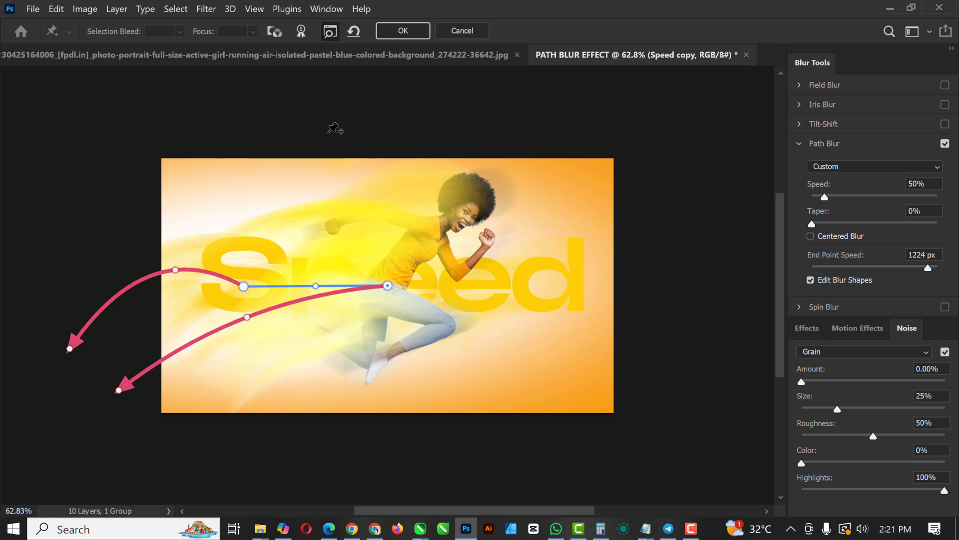
click(843, 196)
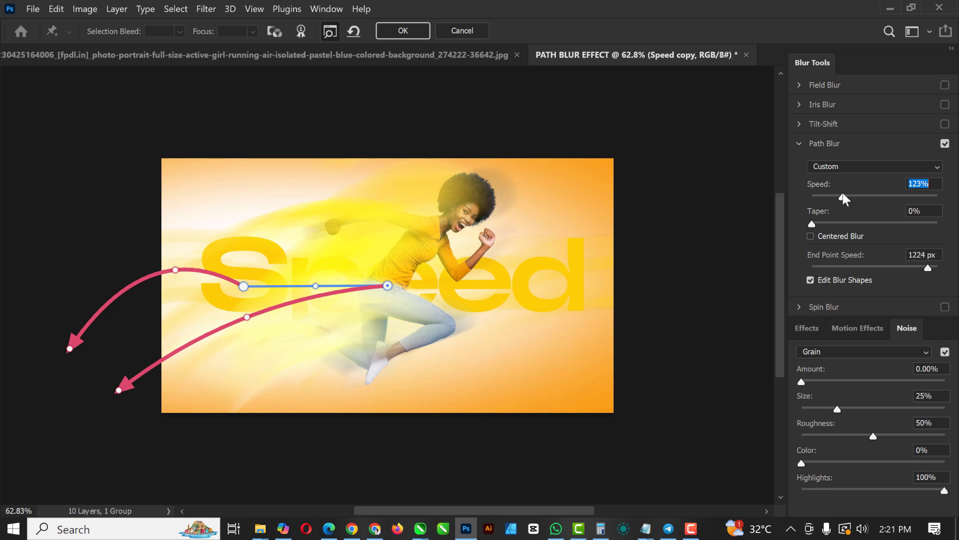
drag(844, 196, 832, 195)
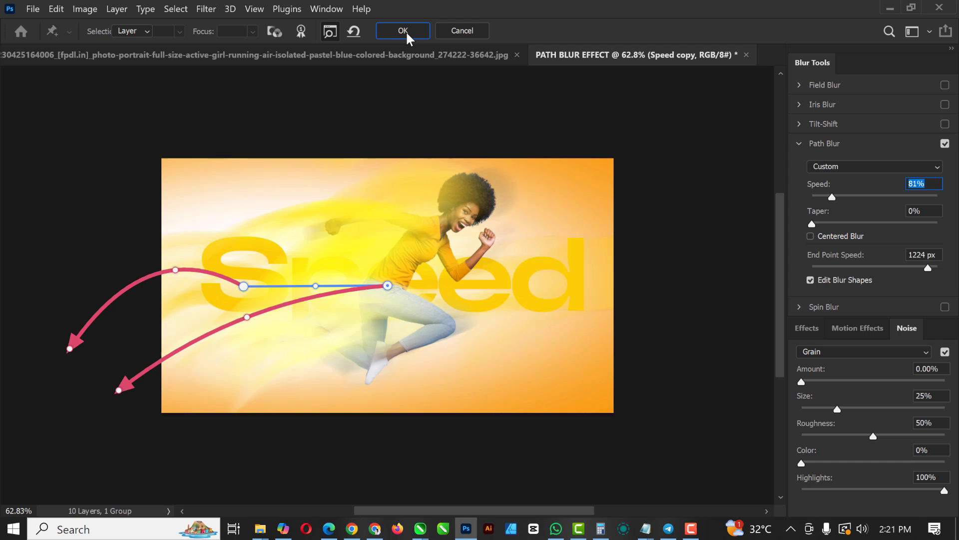
Step: Commit the Speed copy path blur and duplicate the Gradient Map 1 adjustment layer
click(406, 34)
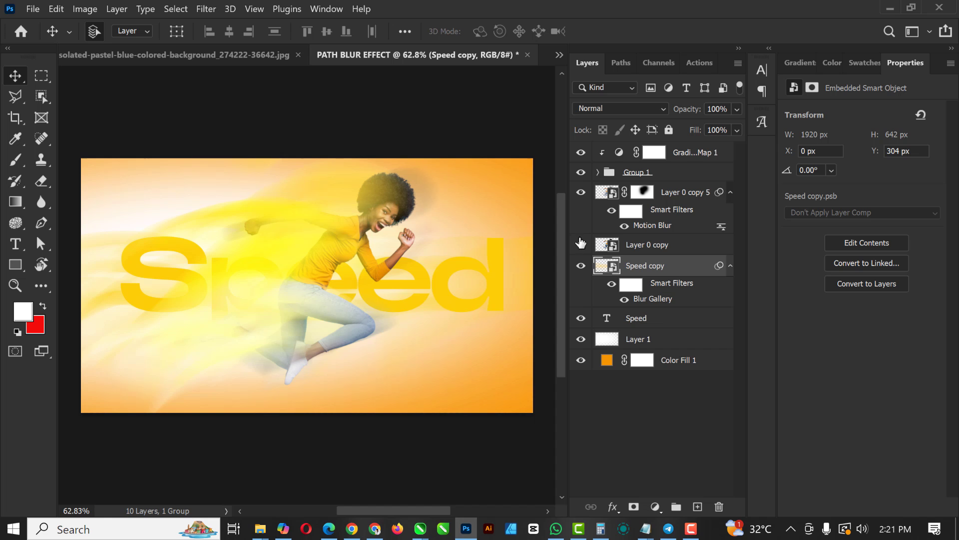
click(698, 154)
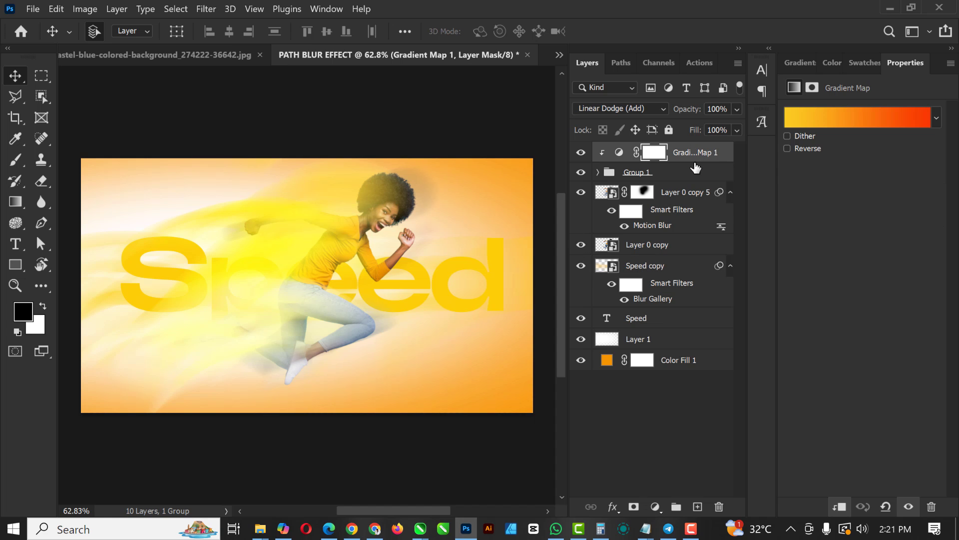
key(ctrl+j)
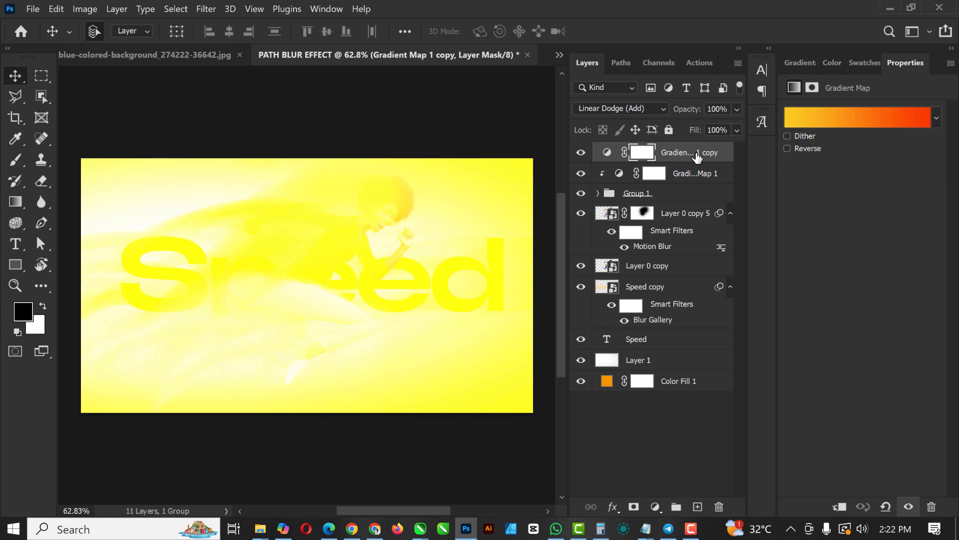
Step: Move Gradient Map 1 copy above Speed copy and clip it to that layer
drag(698, 157, 698, 278)
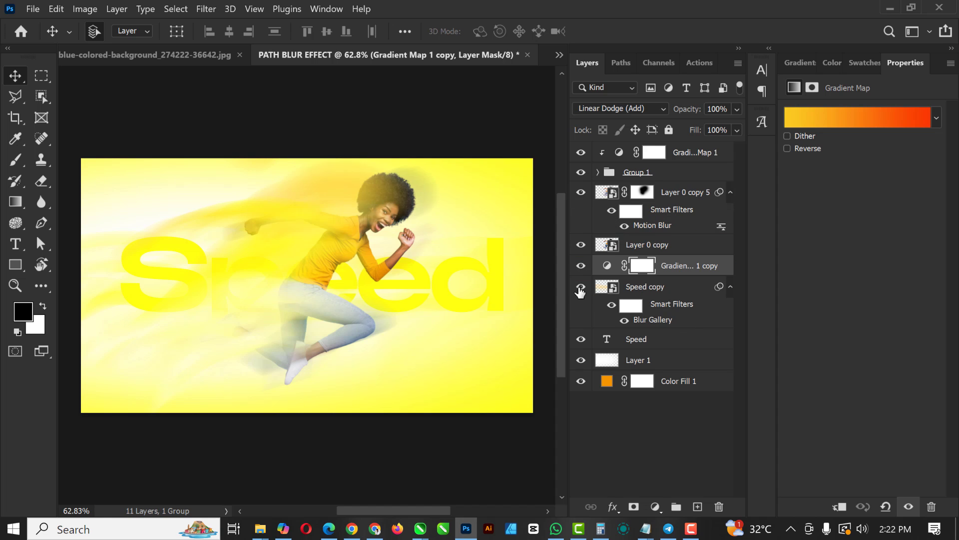
right_click(698, 273)
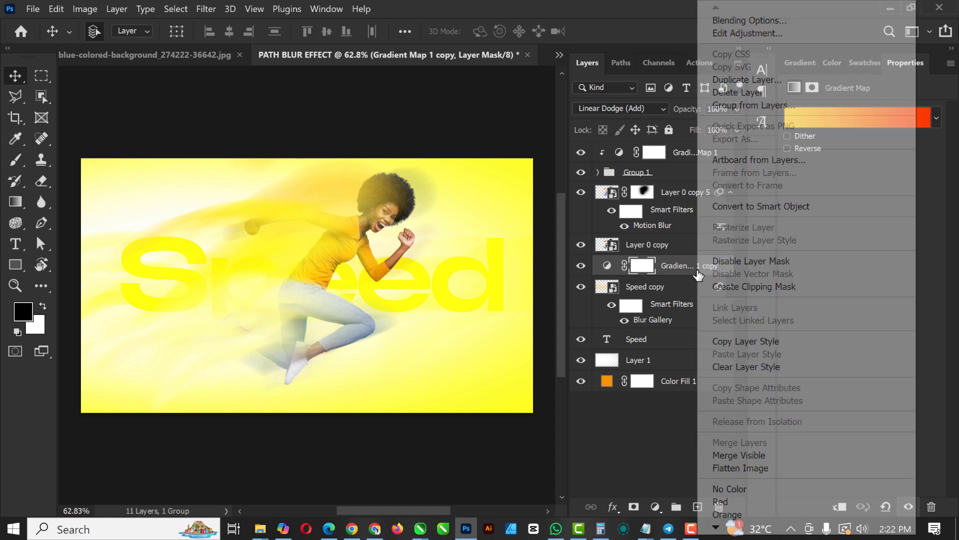
click(780, 286)
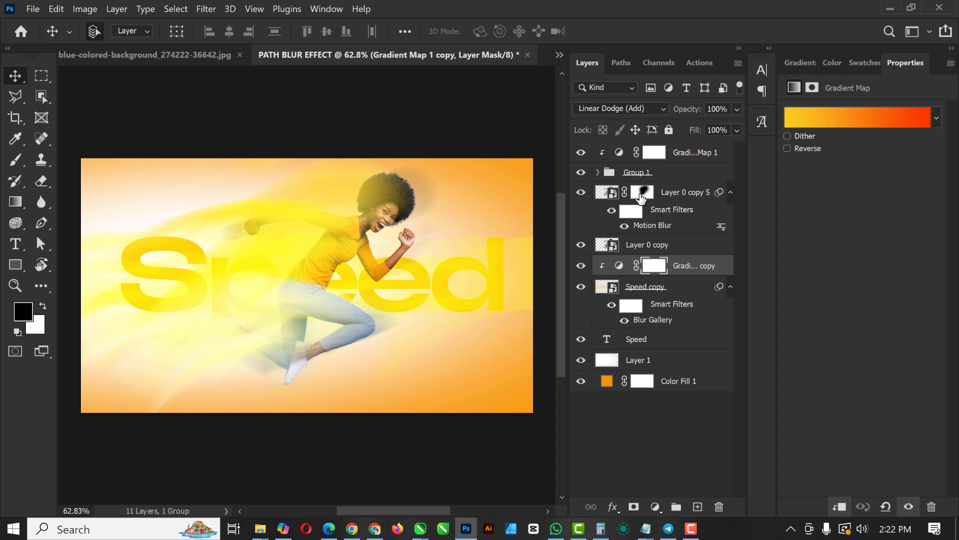
Step: Select Layer 0 copy 5's mask, then select Layer 1 in the Layers panel
click(642, 192)
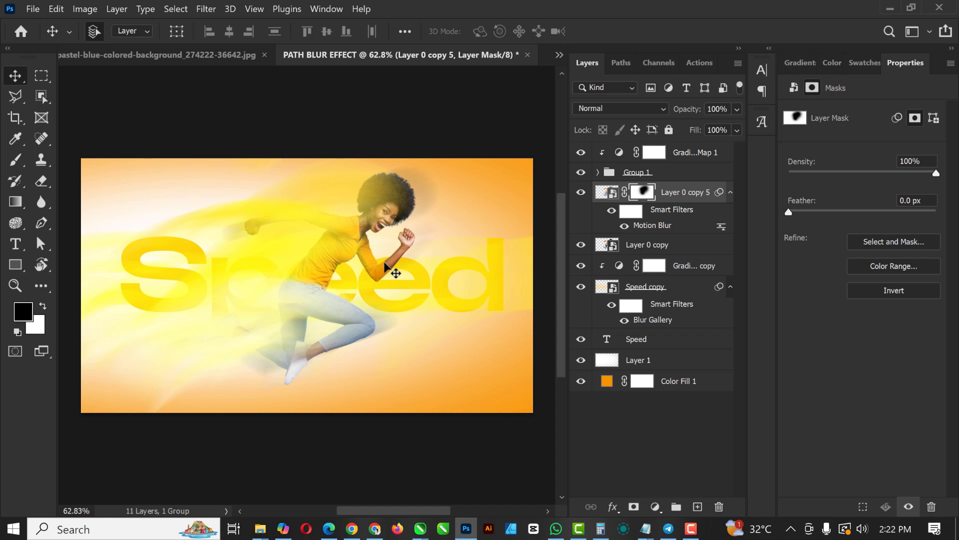
scroll(396, 272, up, 3)
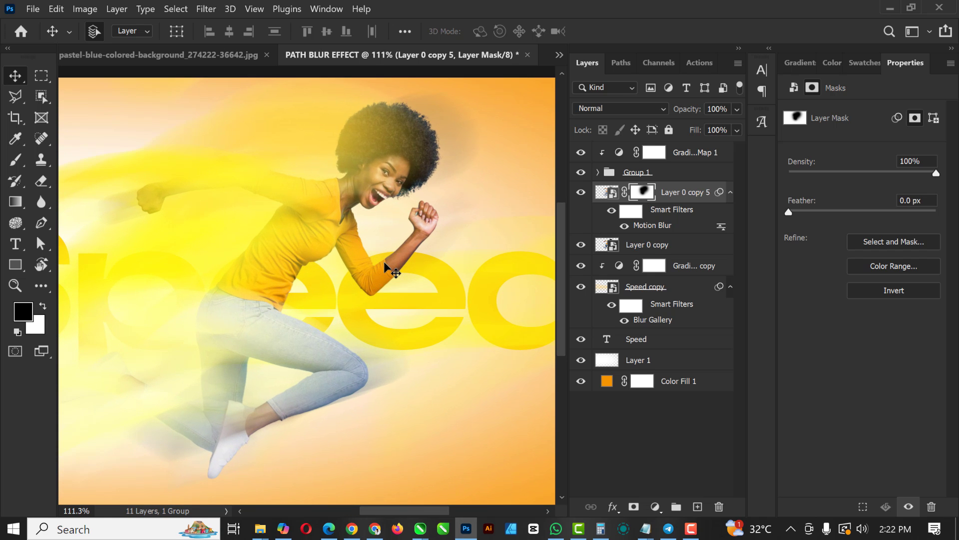
scroll(385, 264, down, 3)
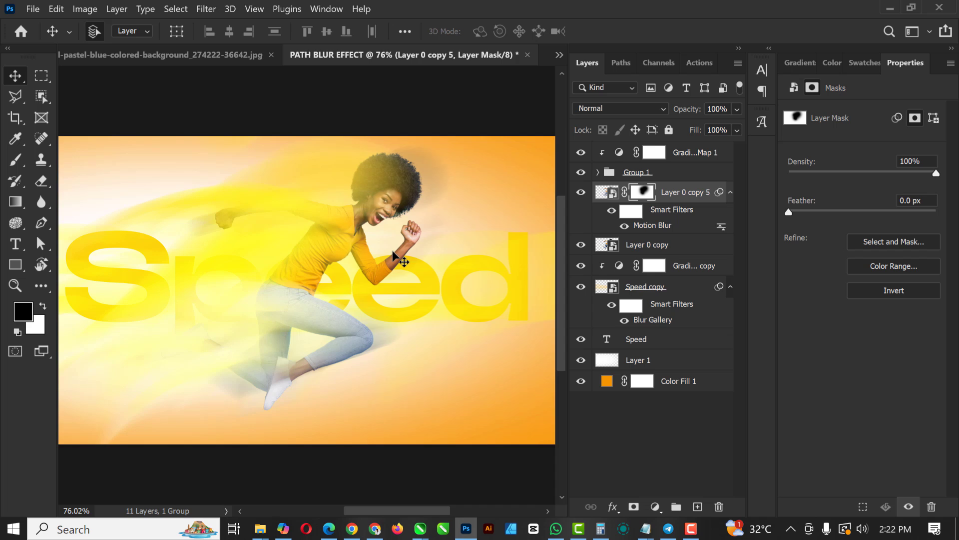
scroll(394, 257, down, 1)
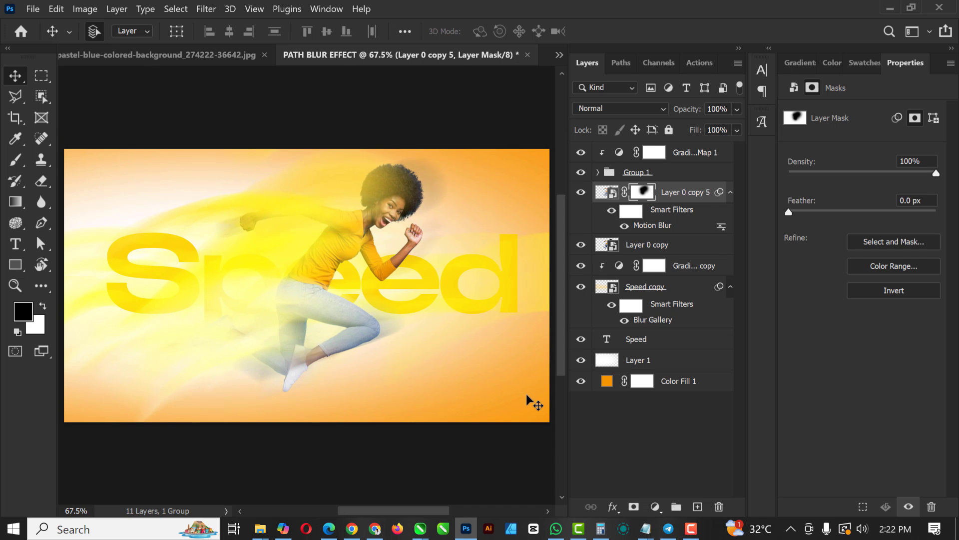
click(622, 360)
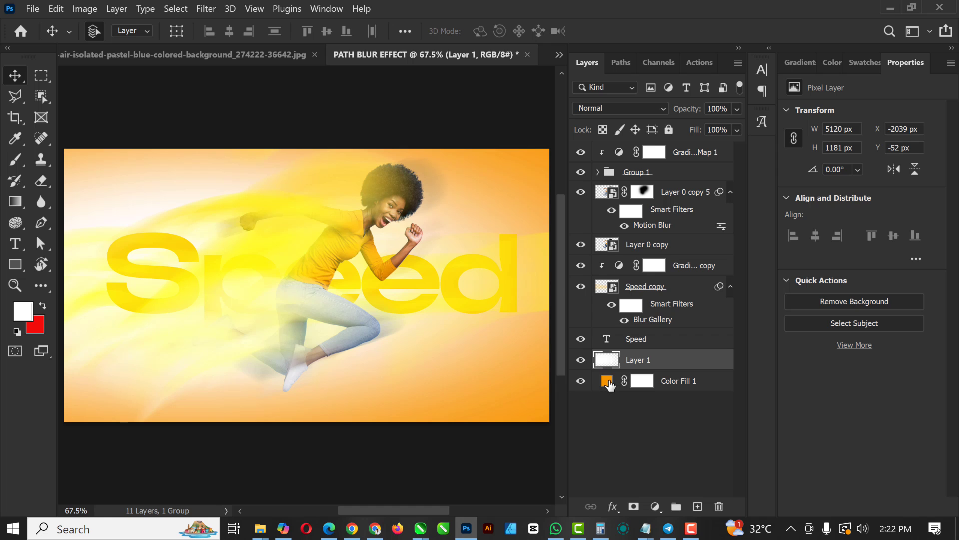
click(608, 382)
double_click(608, 382)
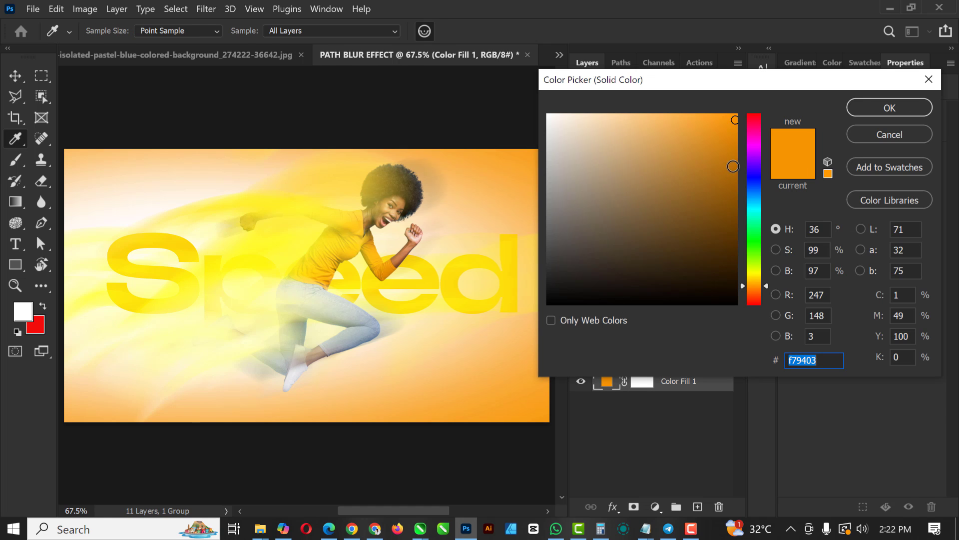
drag(766, 285, 766, 283)
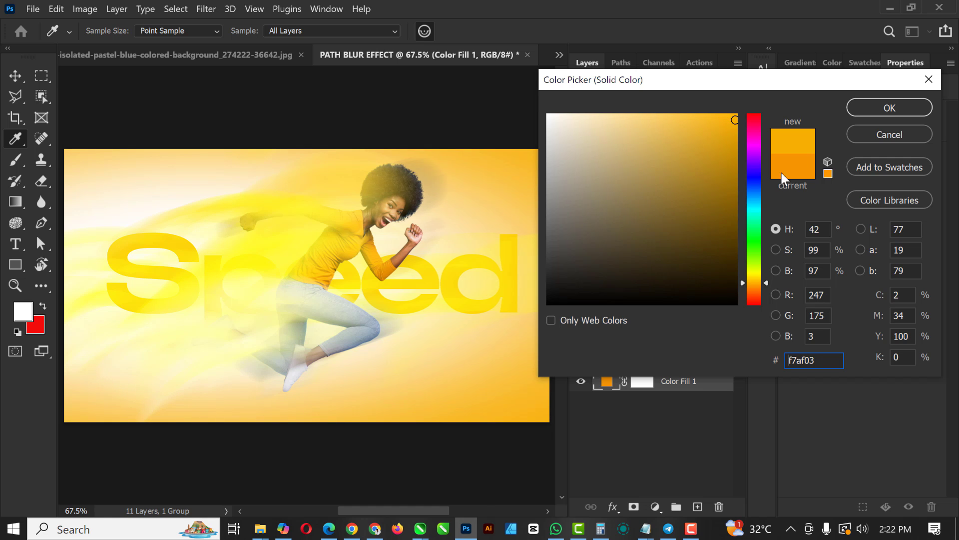
click(890, 107)
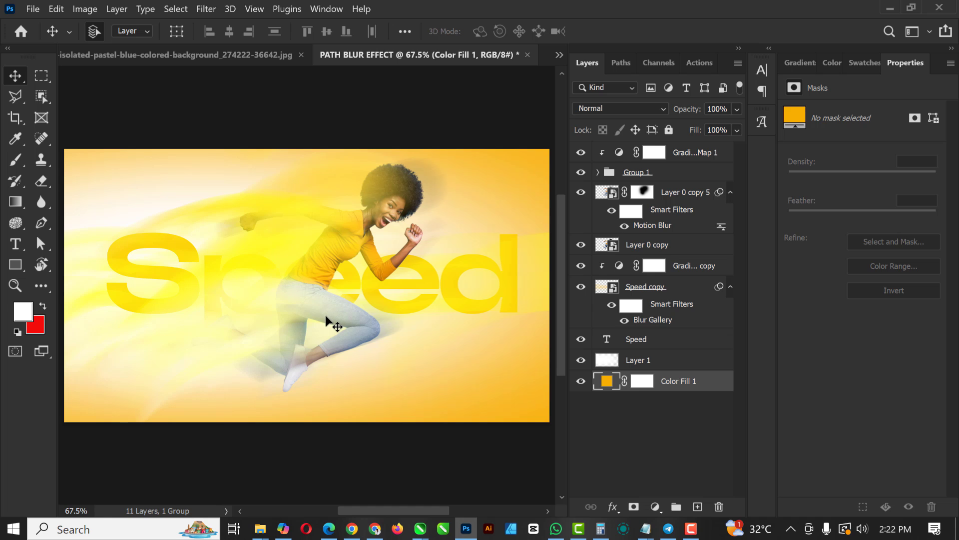
scroll(330, 326, down, 1)
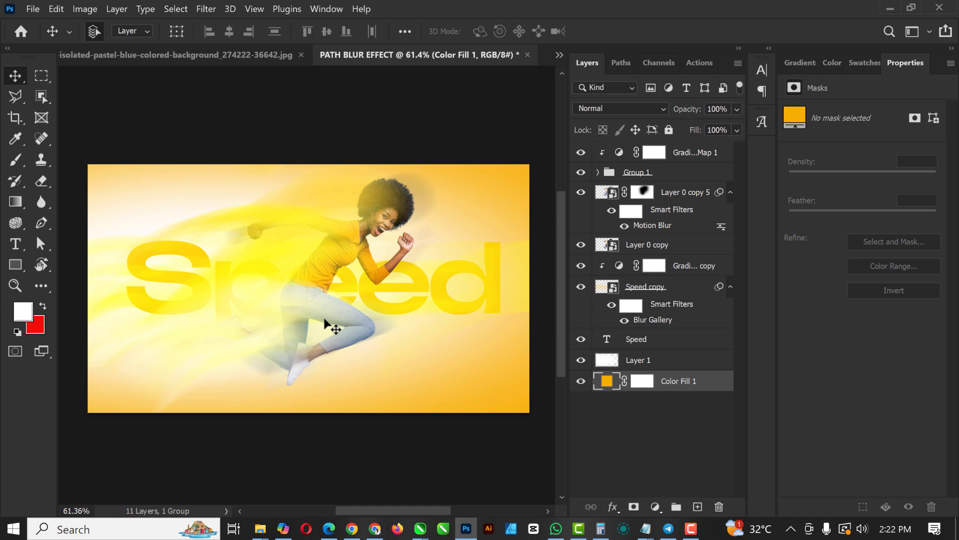
scroll(326, 320, up, 1)
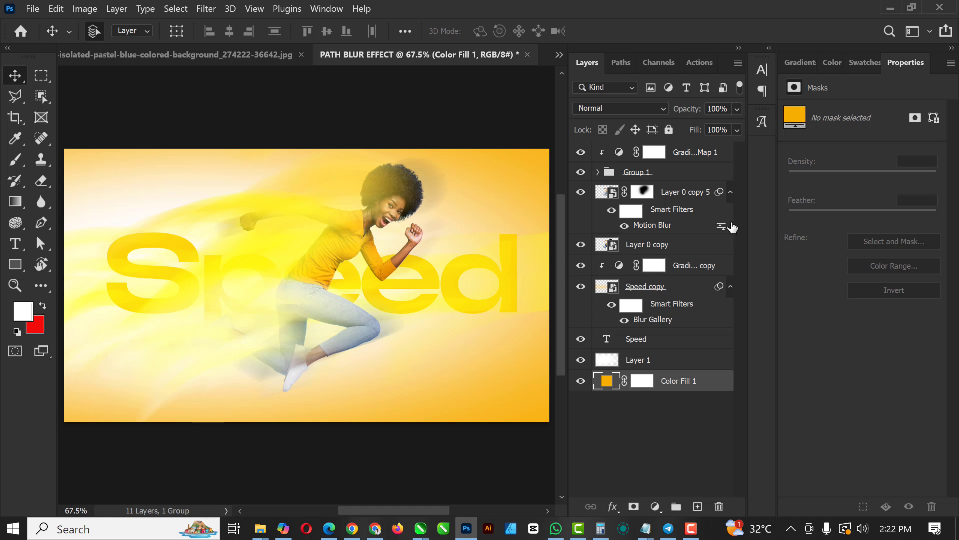
click(701, 154)
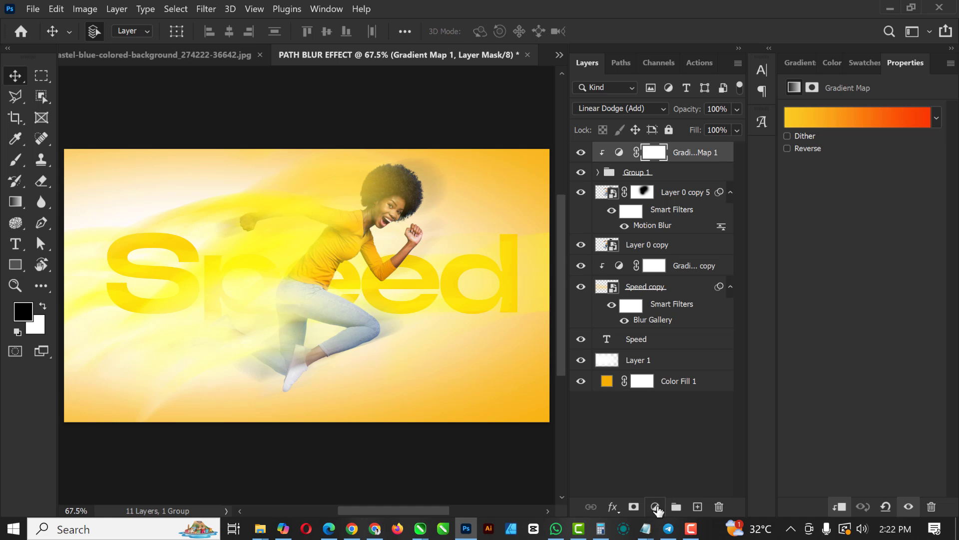
Step: Add a Curves 1 adjustment that lowers input 129 to output 110, deepening the midtones
click(655, 506)
click(684, 317)
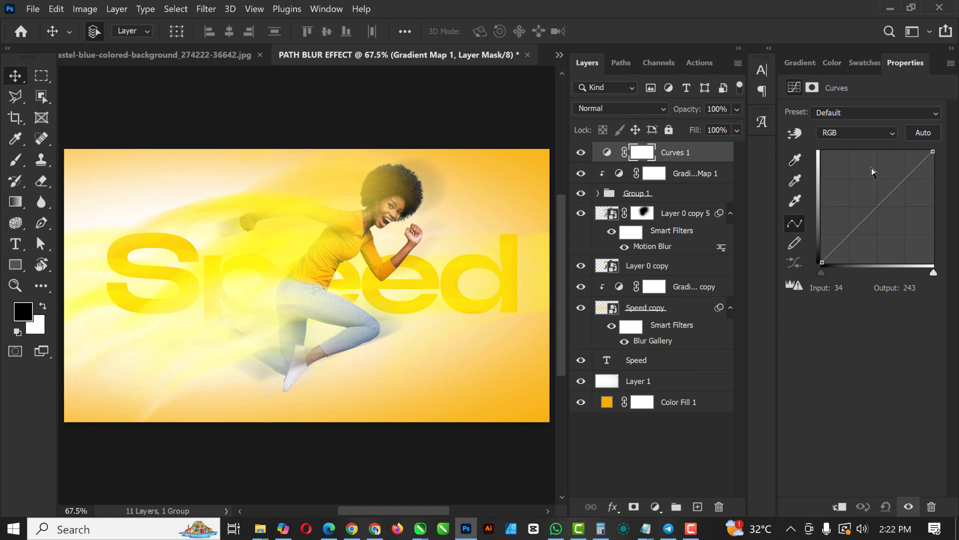
drag(873, 212, 878, 214)
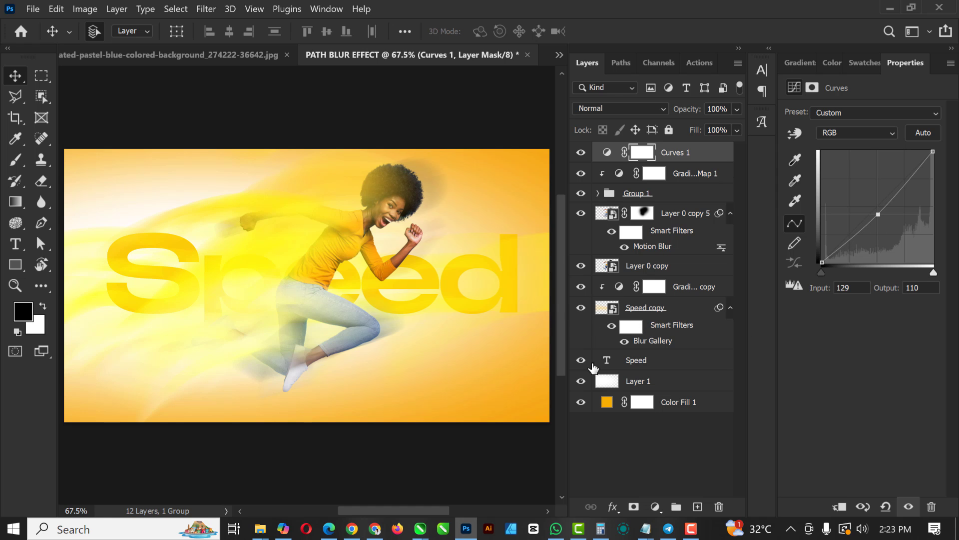
click(692, 402)
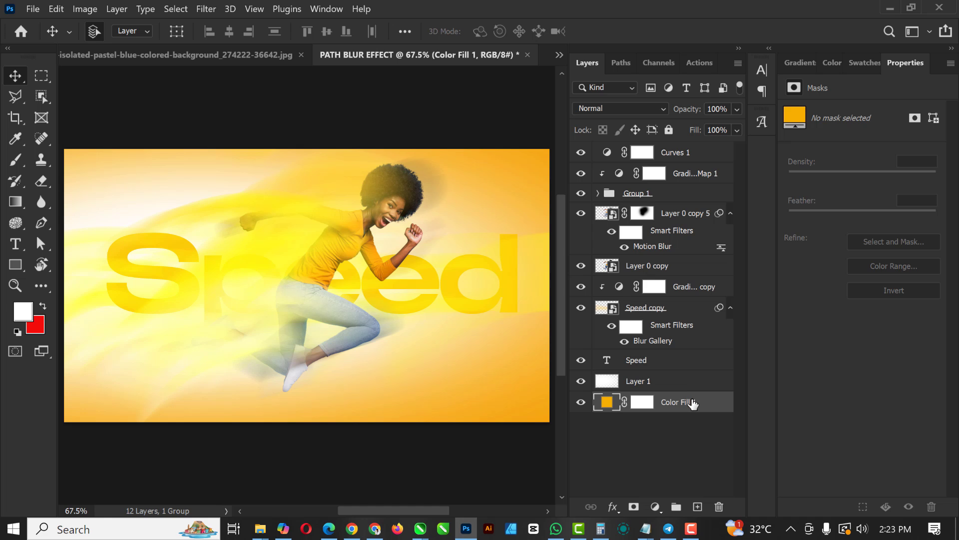
Step: Convert Color Fill 1 to a smart object and apply 4.87% Gaussian monochromatic Add Noise
click(206, 10)
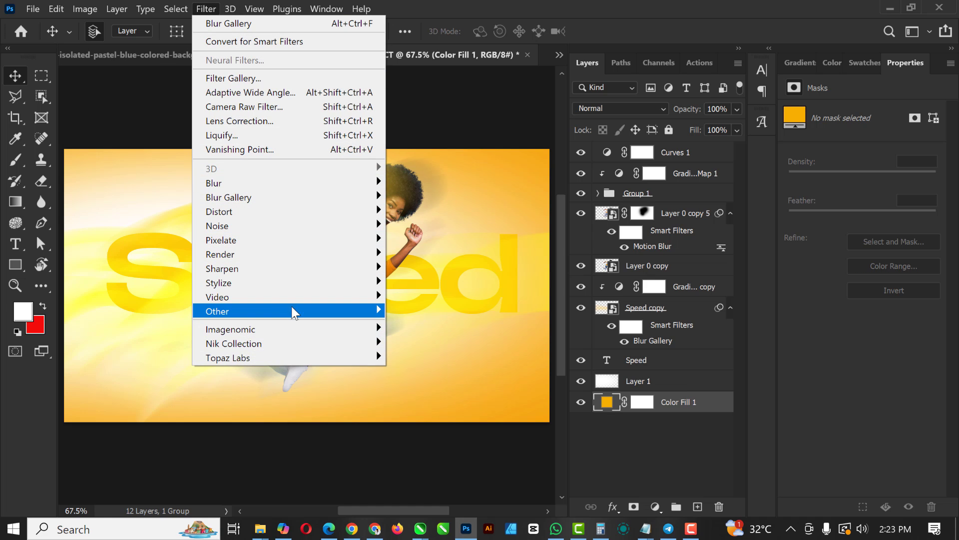
mouse_move(289, 313)
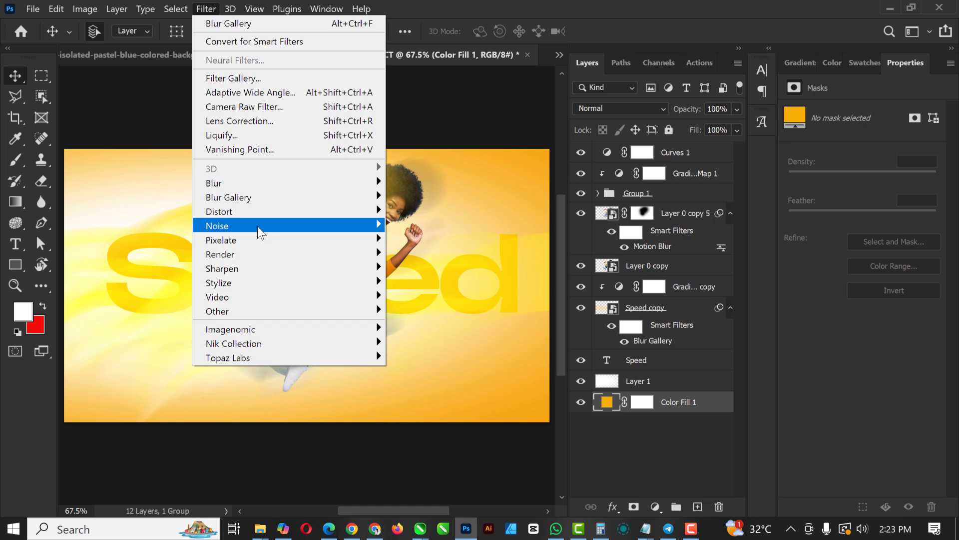
mouse_move(261, 229)
click(450, 227)
click(500, 225)
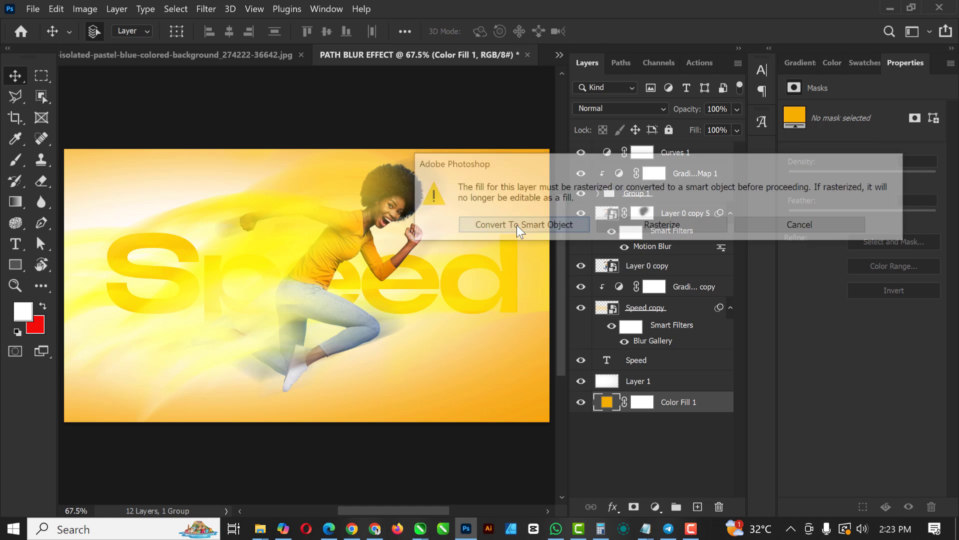
drag(425, 43, 652, 41)
click(762, 71)
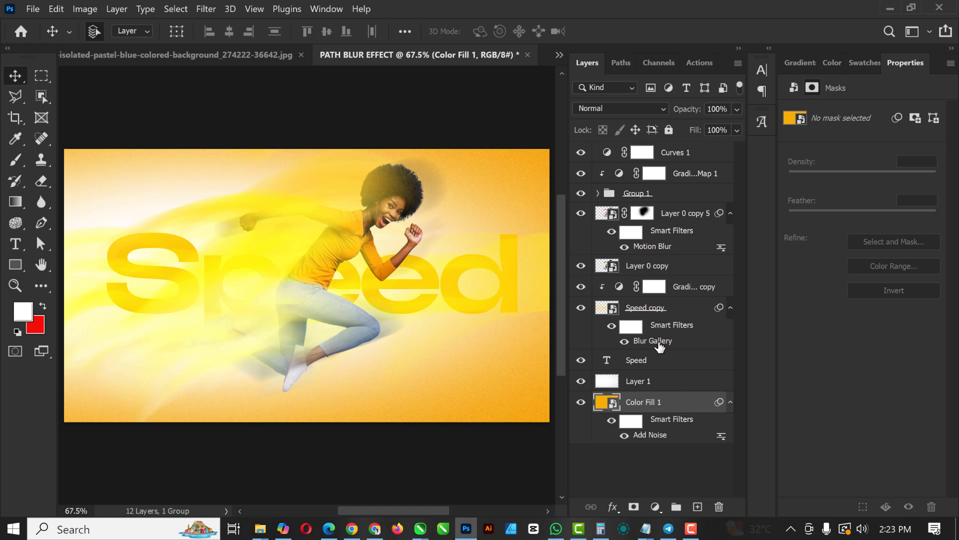
Step: Recommit Speed copy's path blur at 81% speed, then toggle both woman layers to compare
double_click(657, 341)
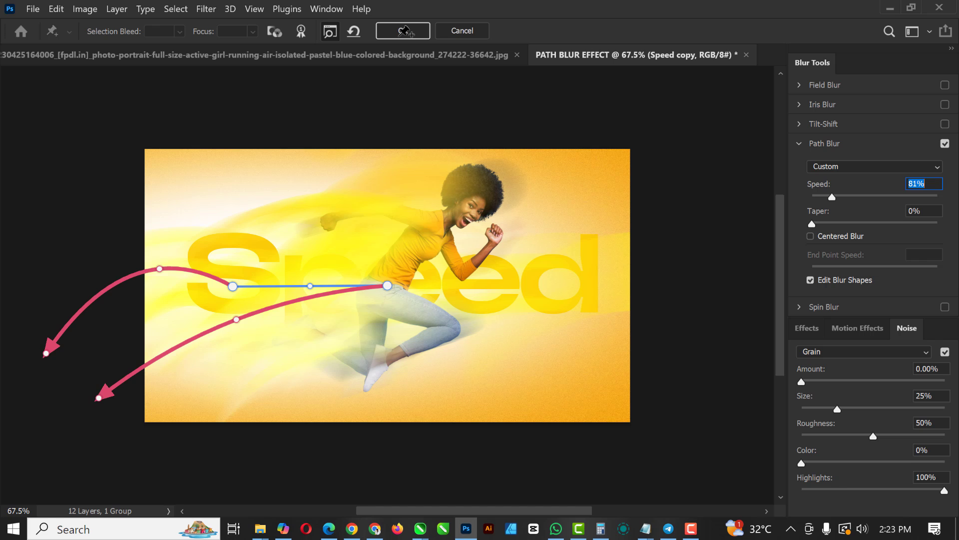
click(404, 29)
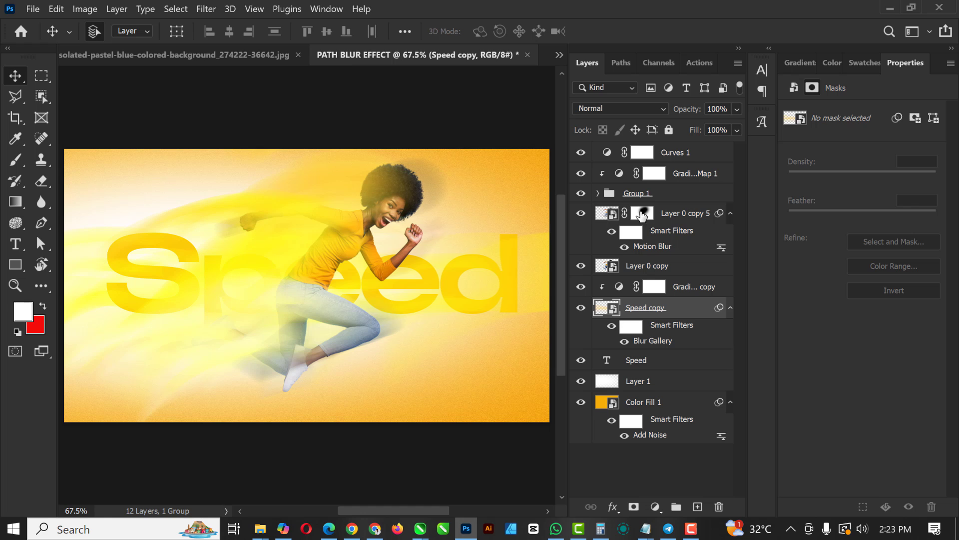
click(642, 213)
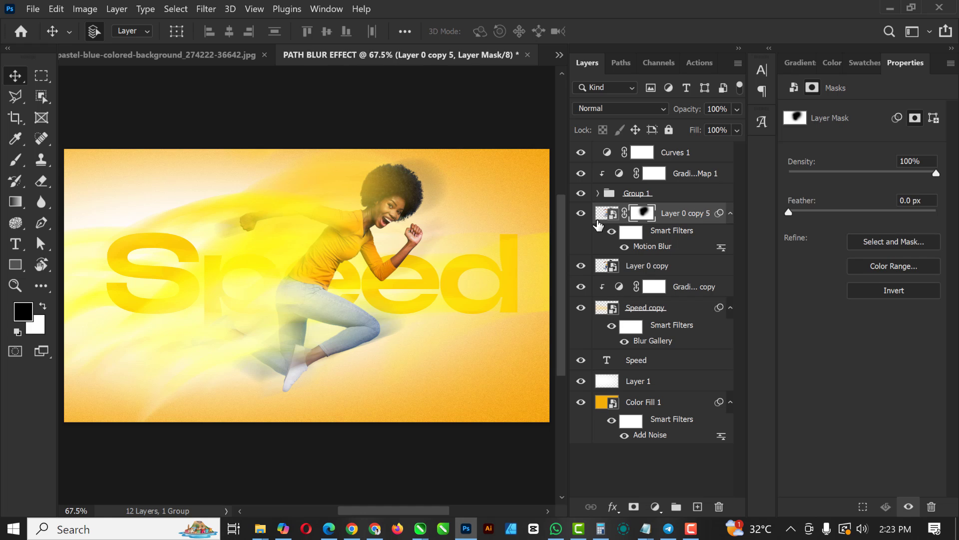
click(581, 214)
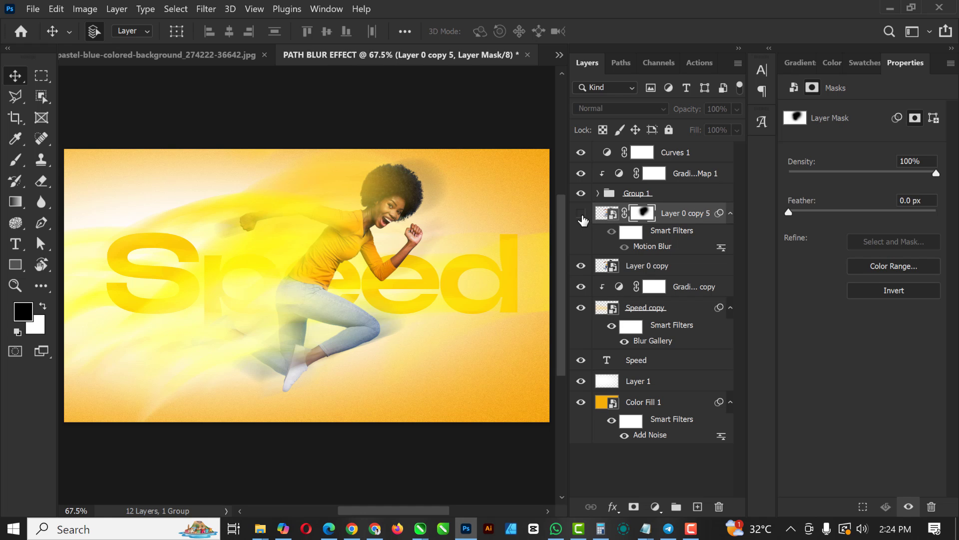
click(581, 214)
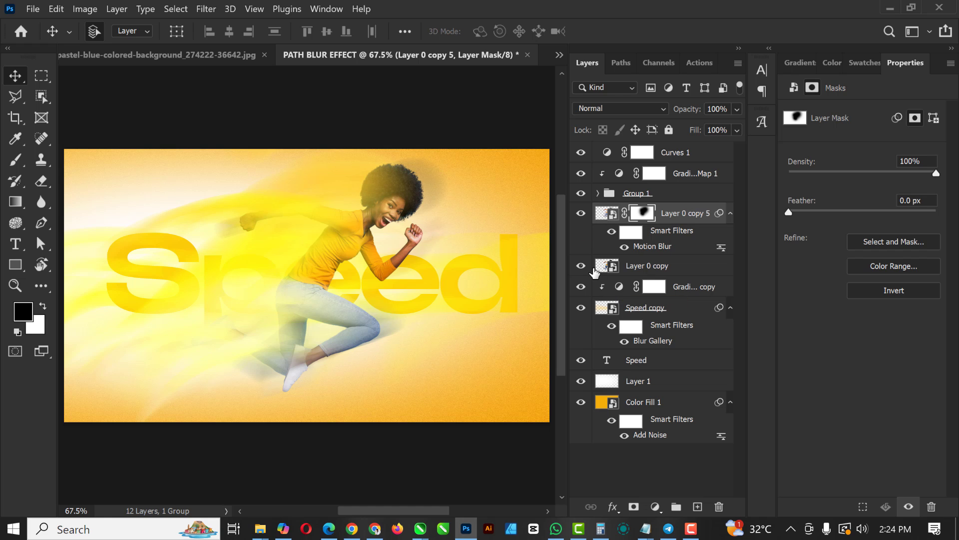
click(580, 267)
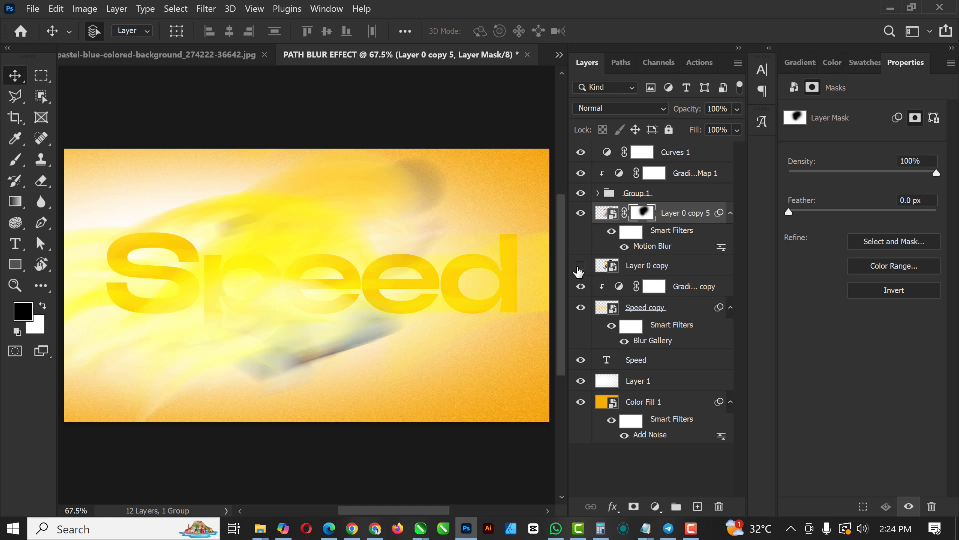
click(579, 269)
Step: Apply a Camera Raw Filter to Layer 0 copy with Texture raised to +86
click(649, 268)
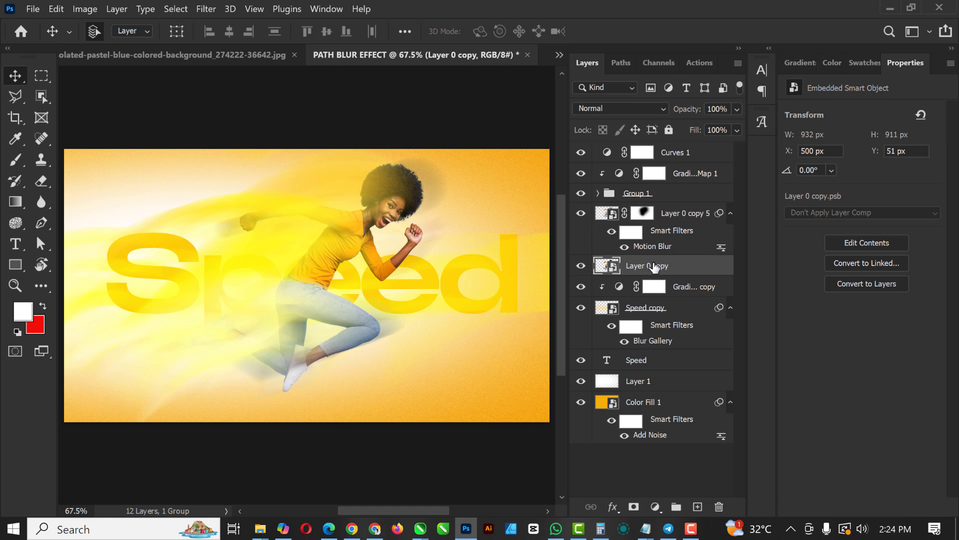
click(206, 9)
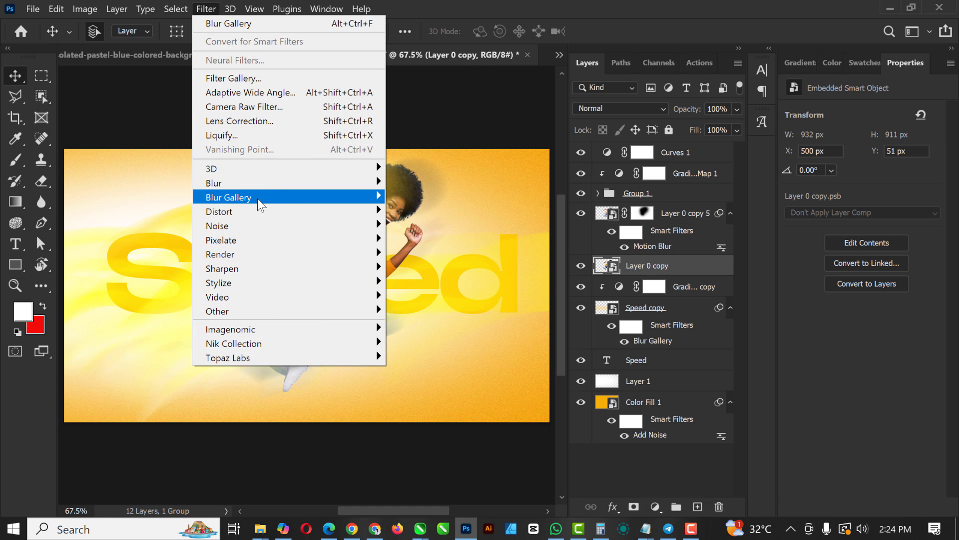
click(252, 111)
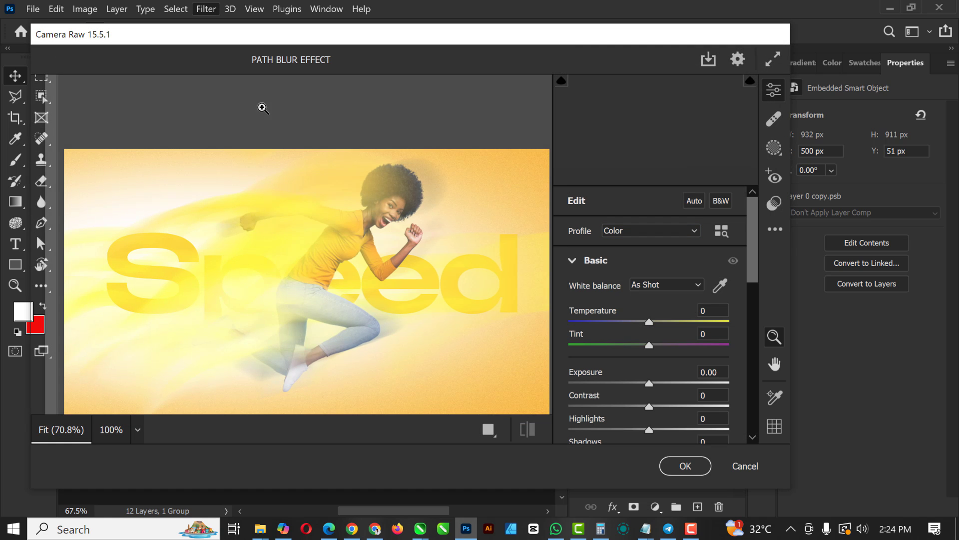
scroll(627, 381, down, 3)
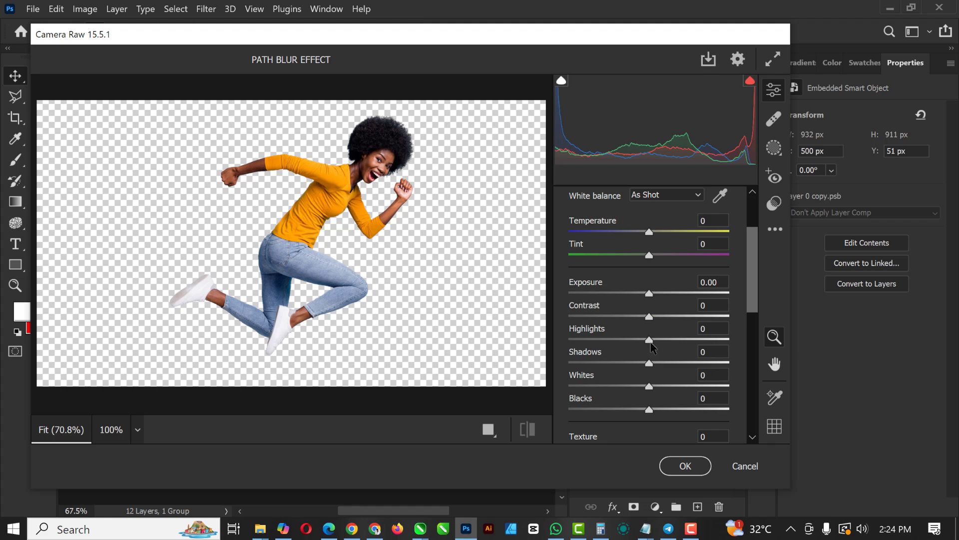
scroll(652, 321, down, 3)
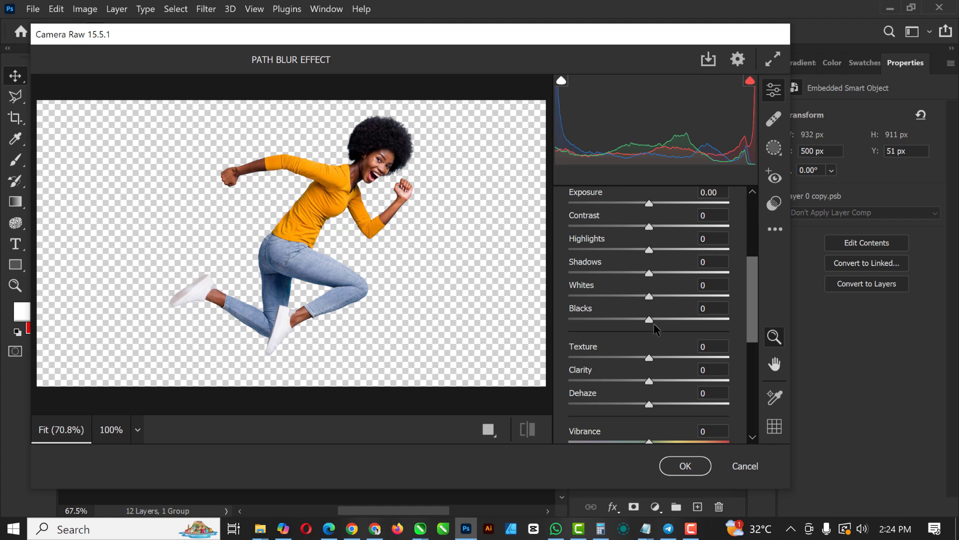
drag(649, 358, 677, 358)
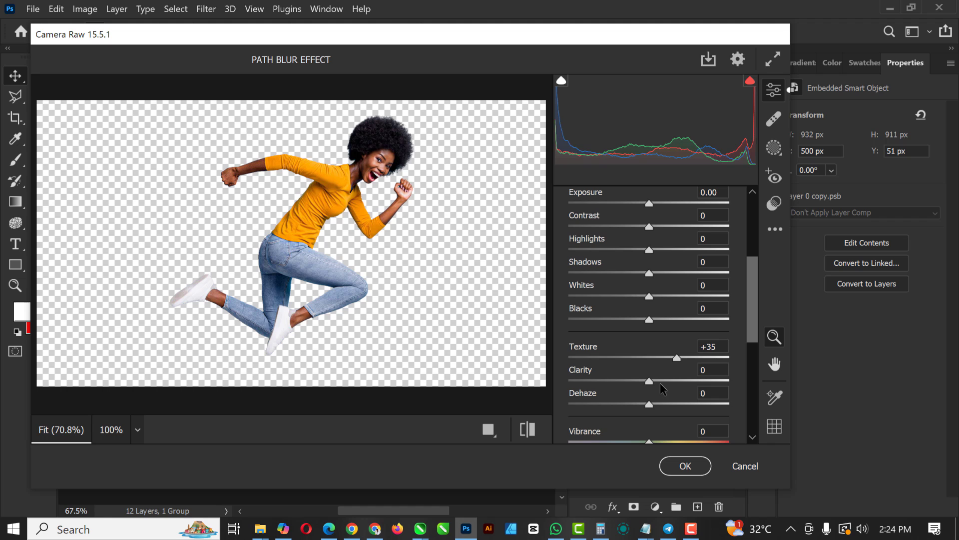
drag(677, 358, 719, 359)
click(686, 466)
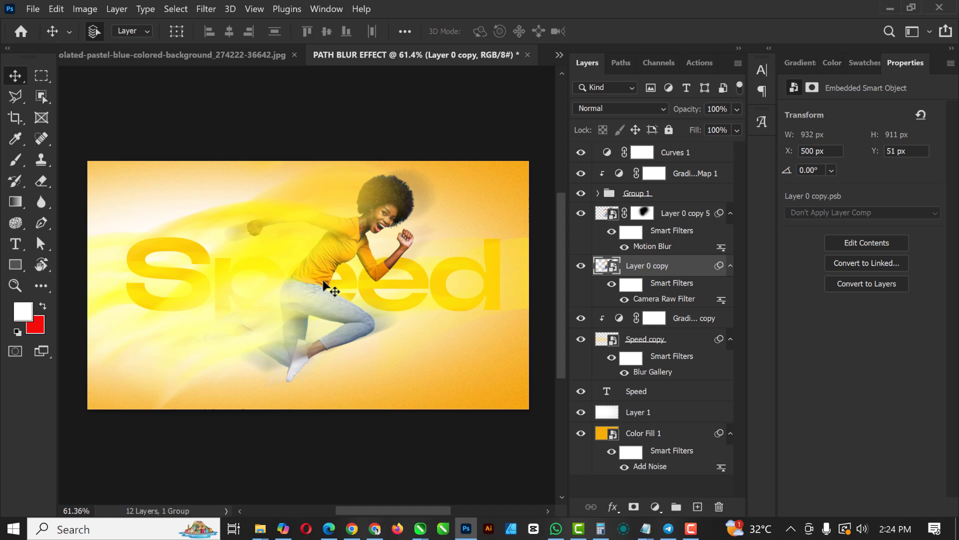
Step: Add a Color Balance layer above Curves 1 with midtones Cyan-Red +8 and Yellow-Blue −12
click(686, 154)
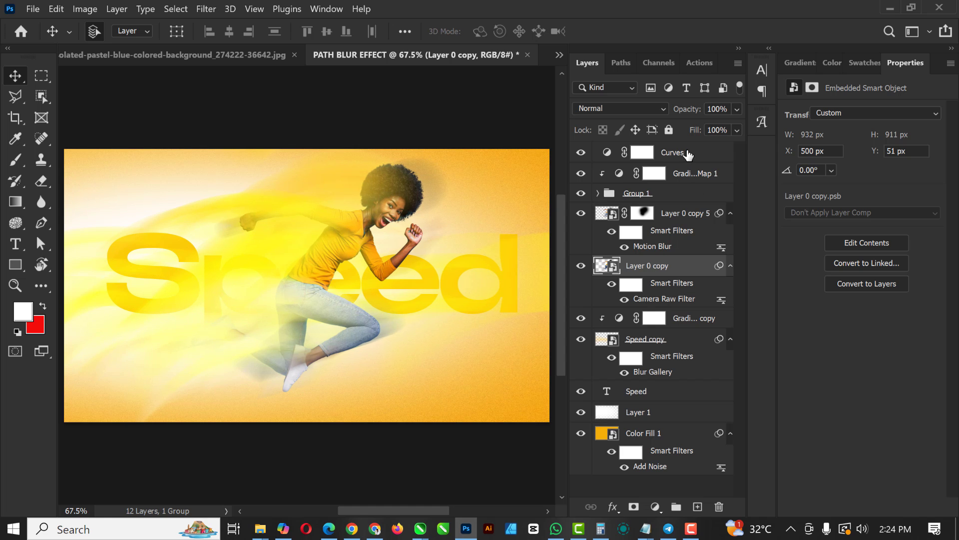
click(654, 507)
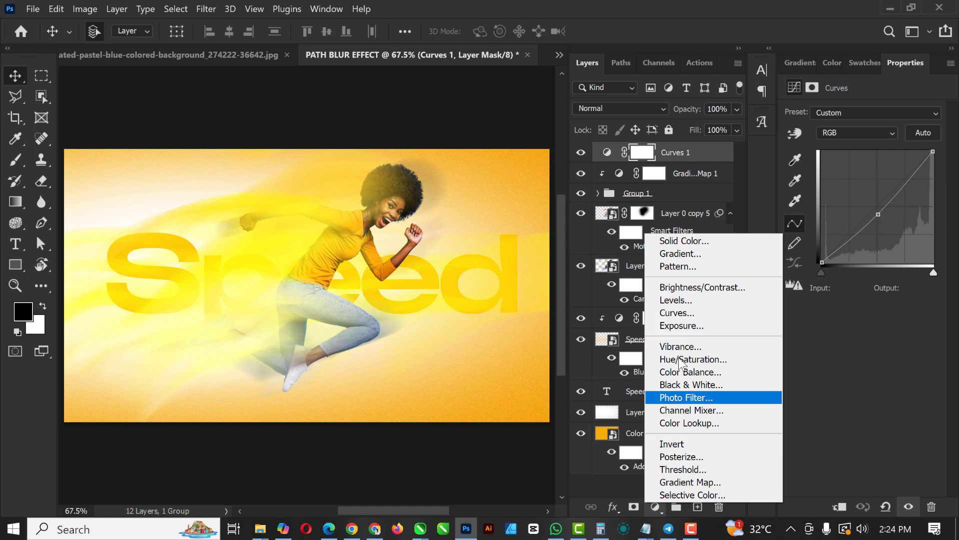
click(697, 375)
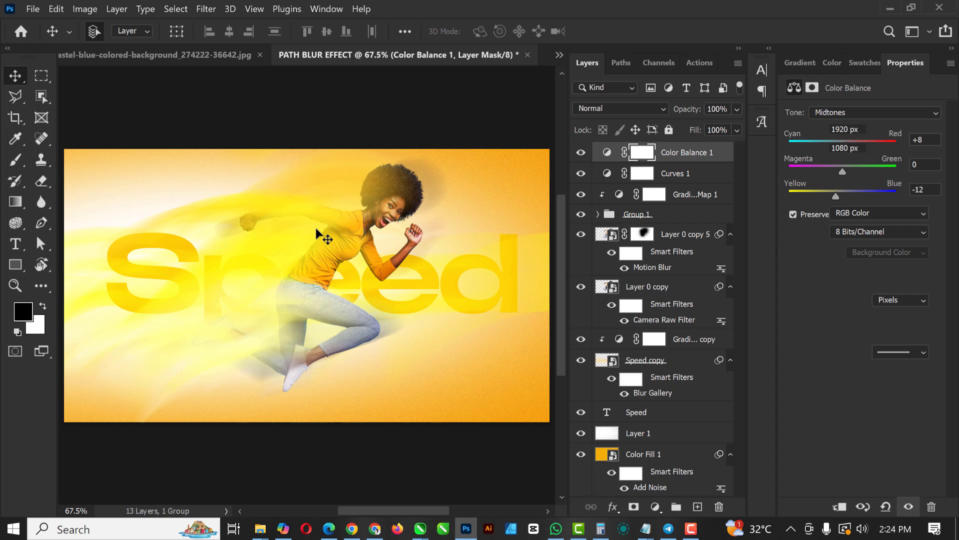
scroll(317, 235, down, 2)
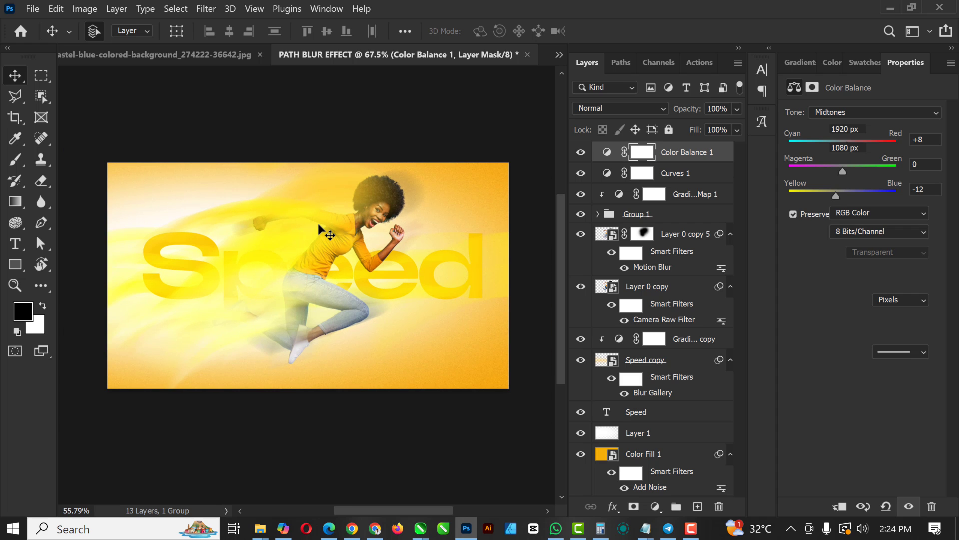